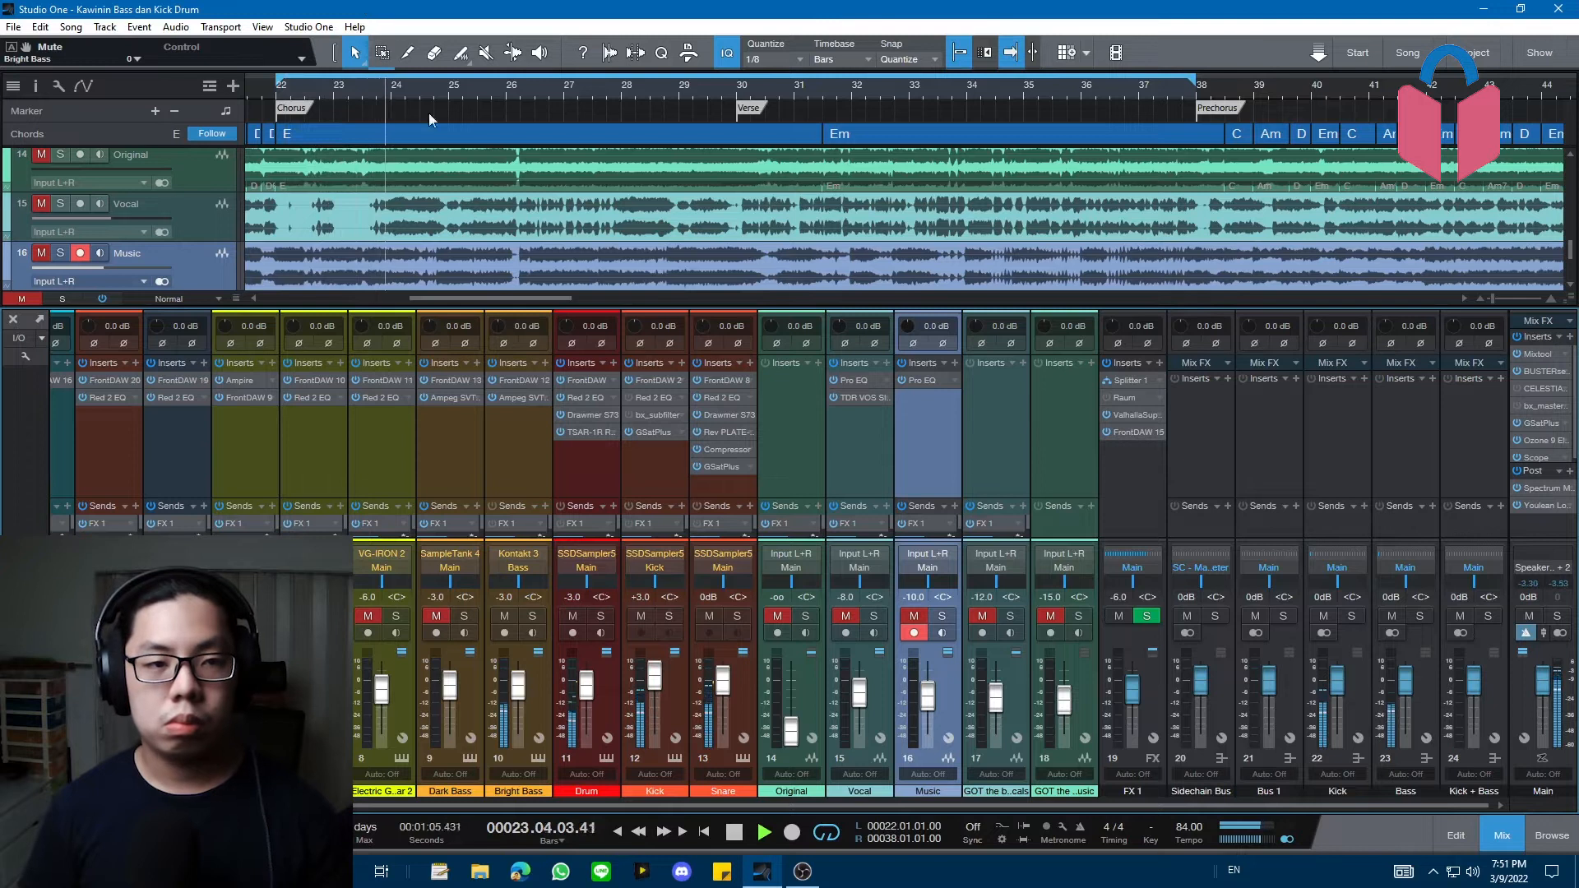
- Set the playback loop to bars 26–34 and listen through the looped section
{"action": "scroll", "coordinate": [501, 158], "scroll_direction": "up", "scroll_amount": 4}
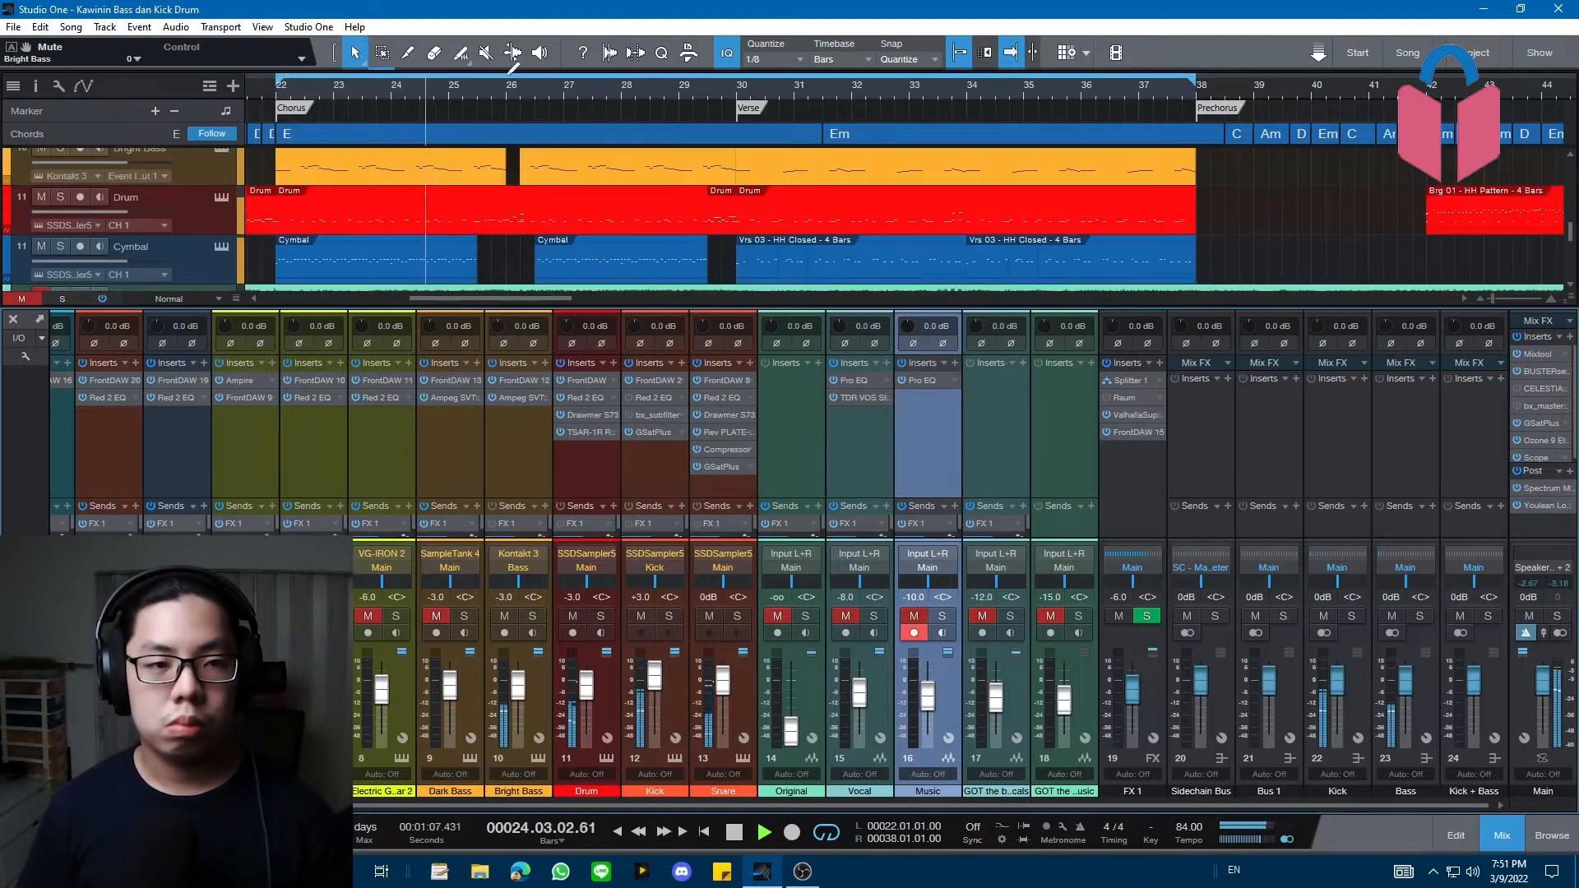
{"action": "left_click_drag", "start_coordinate": [509, 75], "coordinate": [971, 110]}
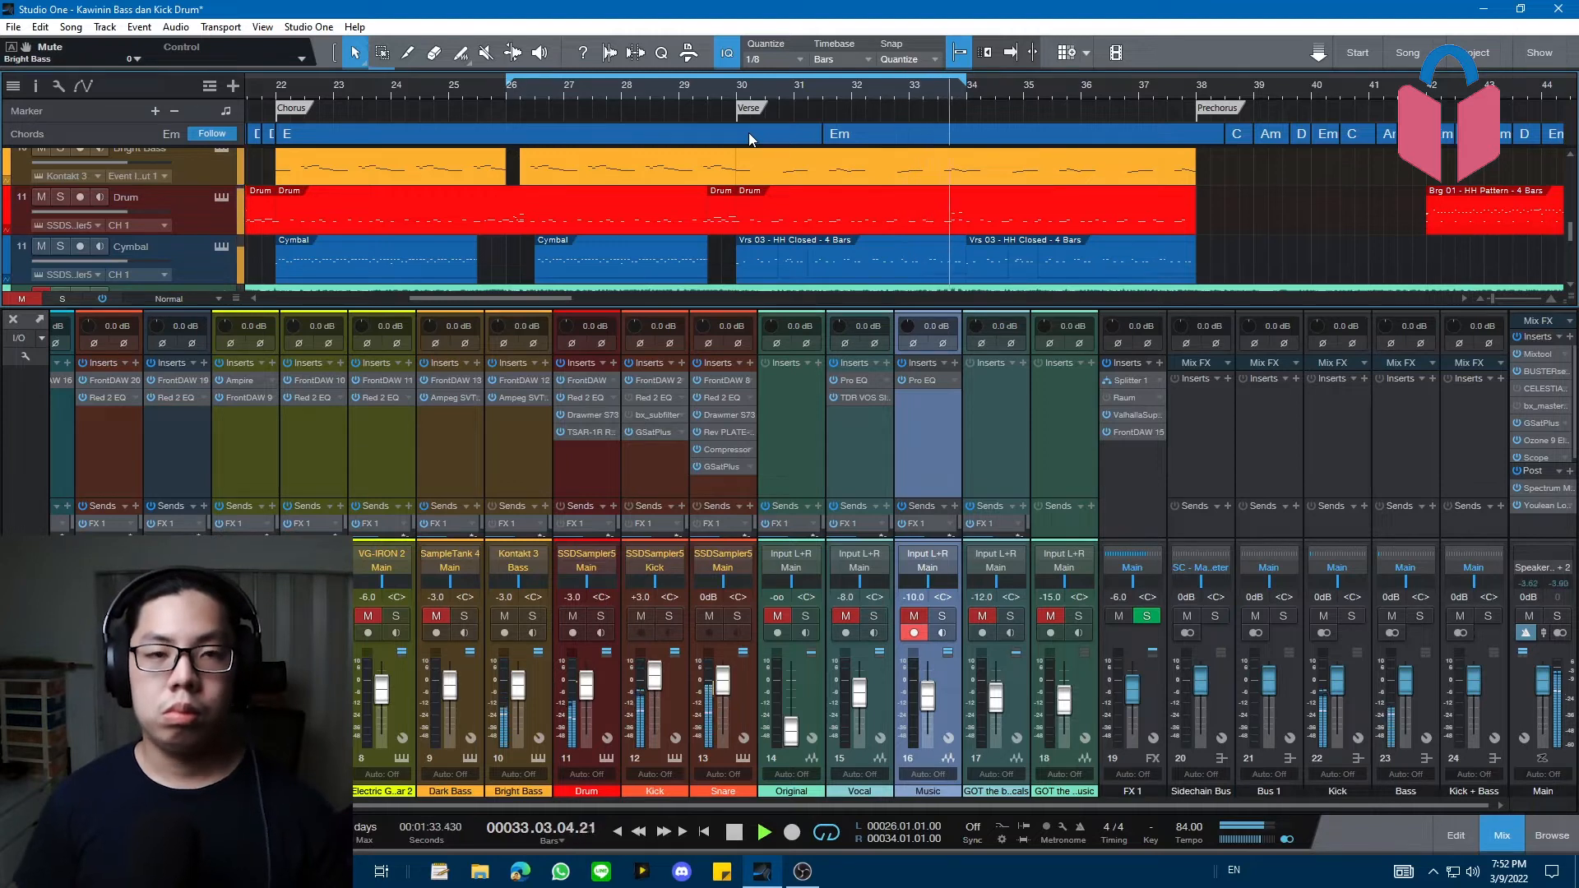
{"action": "key", "text": "space"}
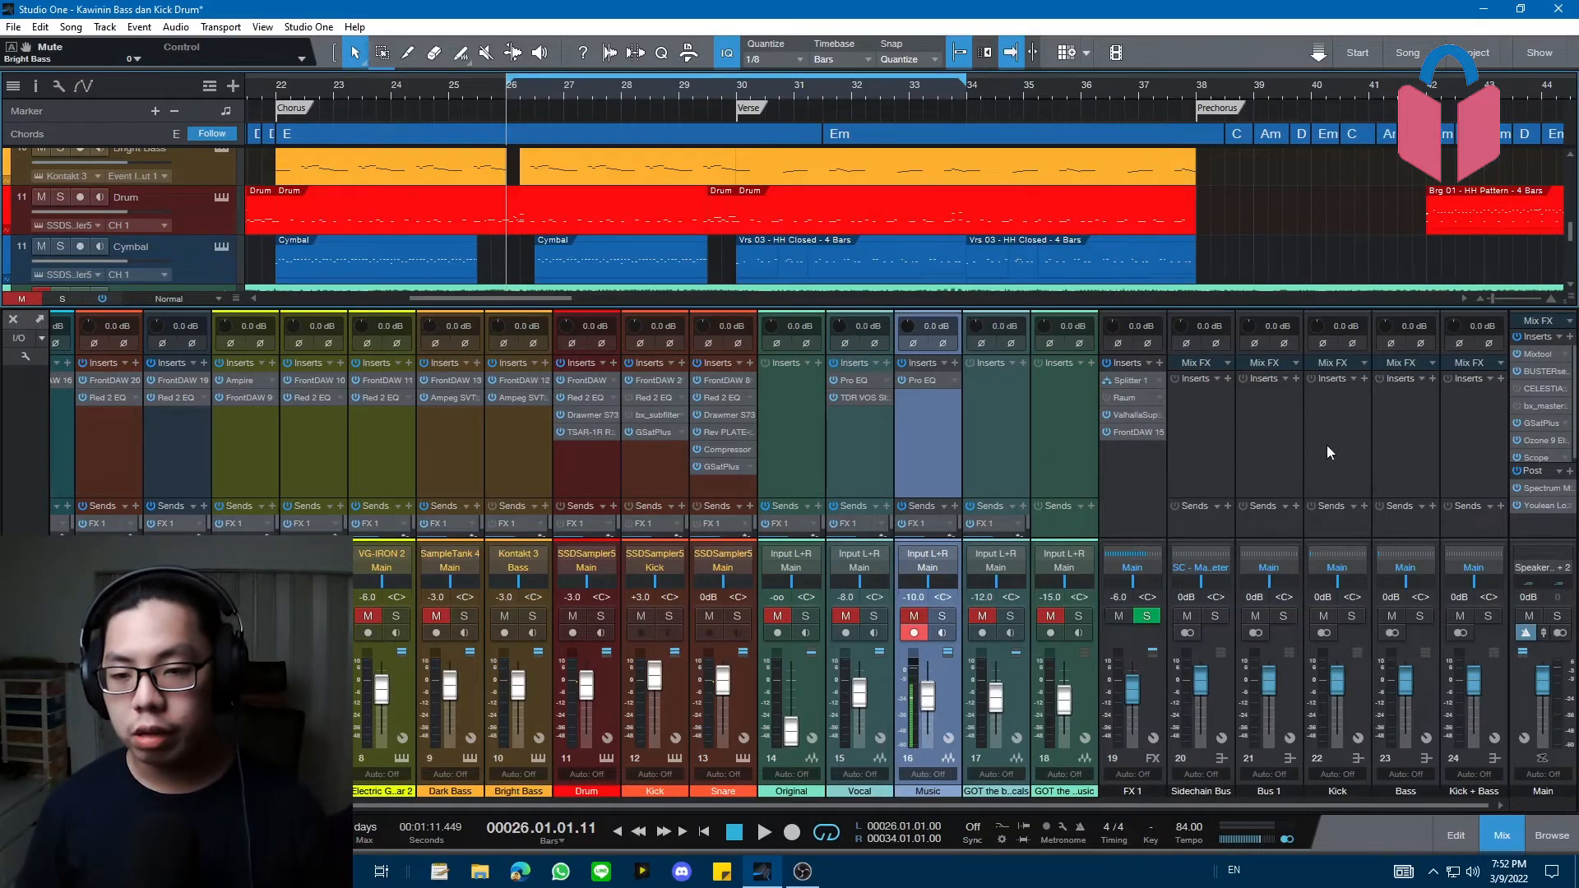
- Solo the Kick and Bright Bass tracks in the mixer
{"action": "left_click", "coordinate": [1327, 446]}
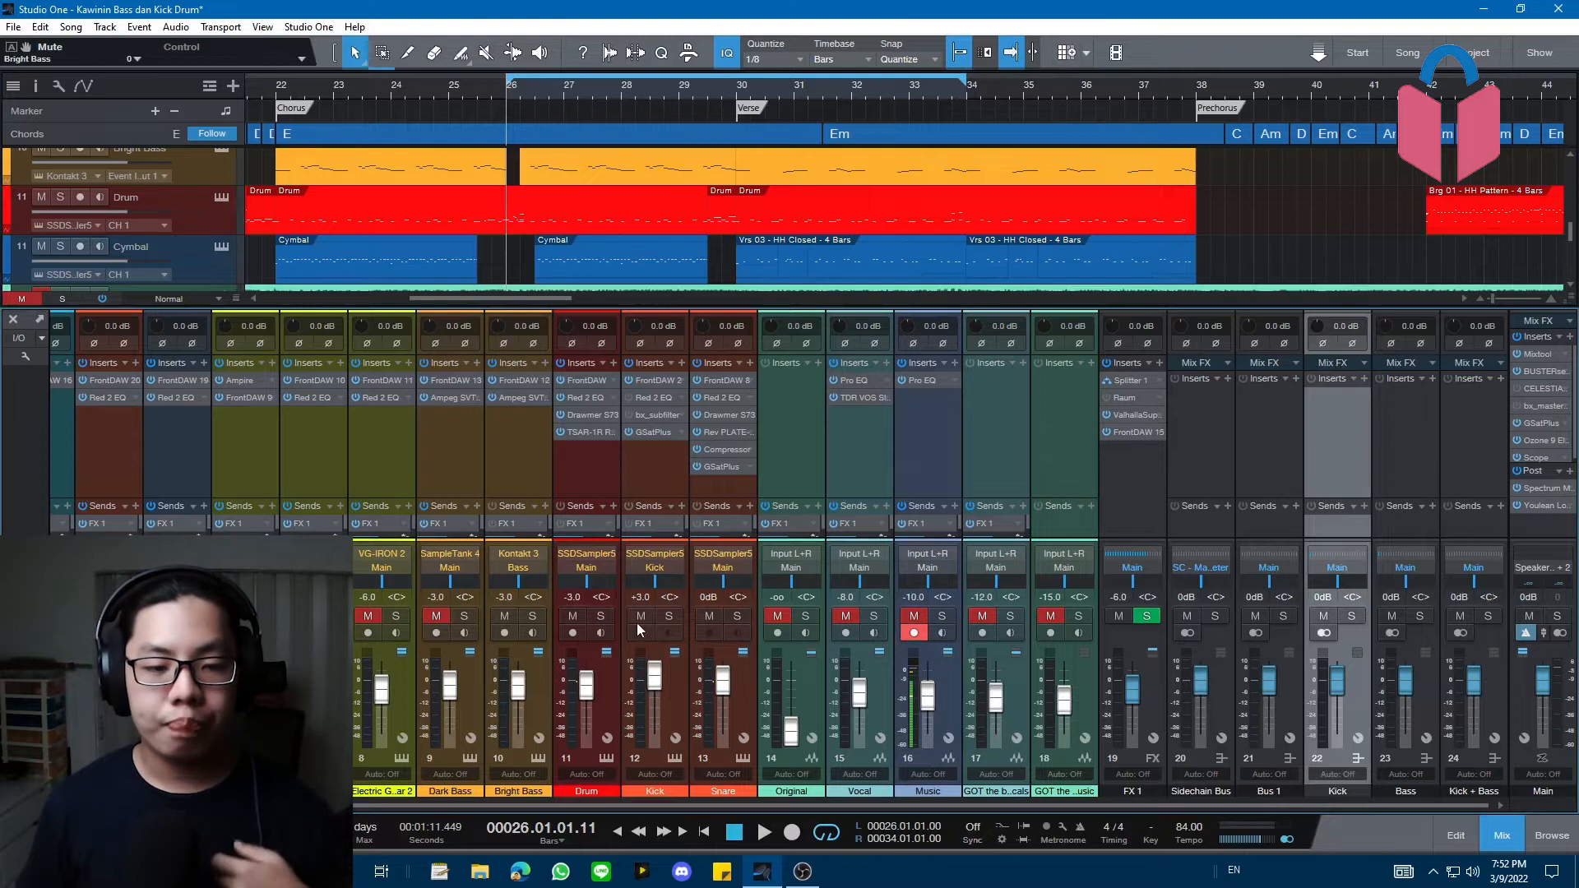
{"action": "left_click", "coordinate": [669, 616]}
{"action": "left_click", "coordinate": [534, 617]}
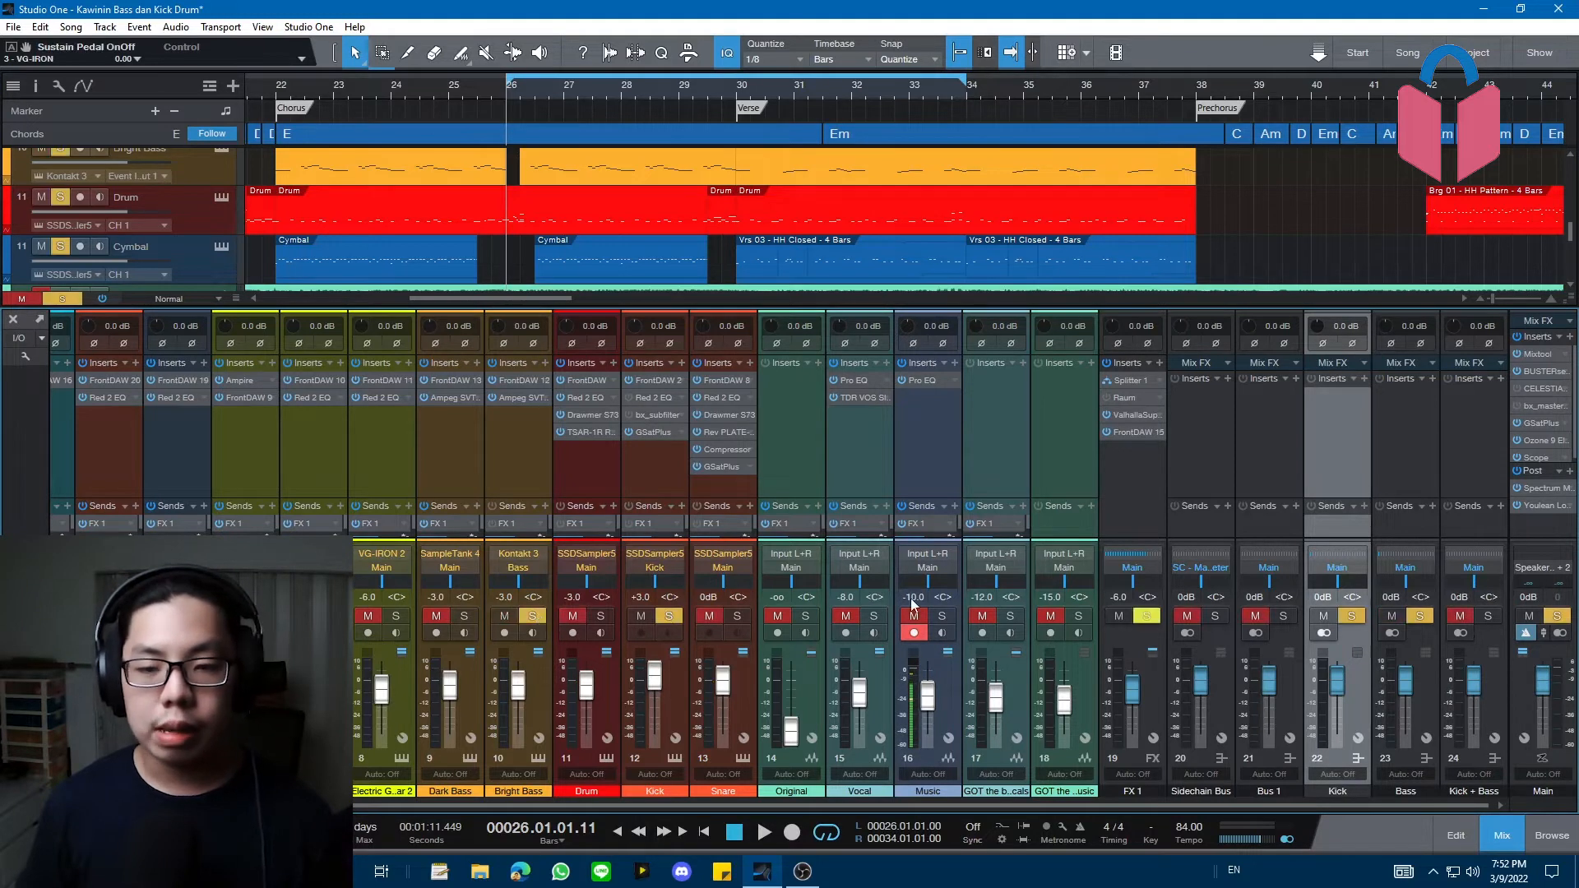
- Insert Pro EQ on the Kick bus and copy it to the Bass bus
{"action": "left_click", "coordinate": [1363, 380]}
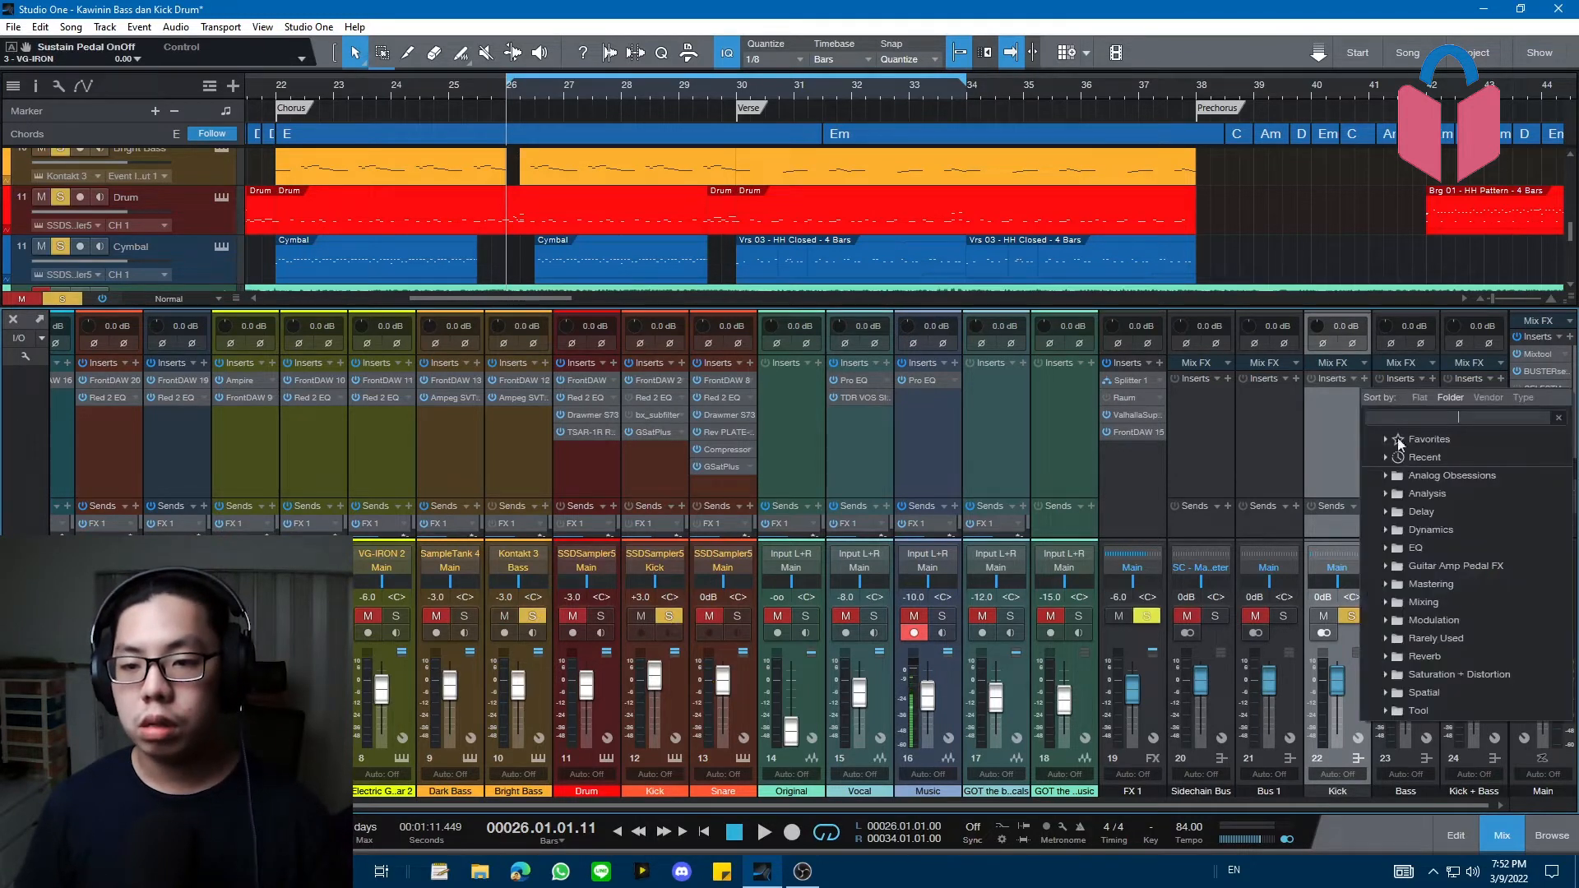
{"action": "type", "text": "pro eq"}
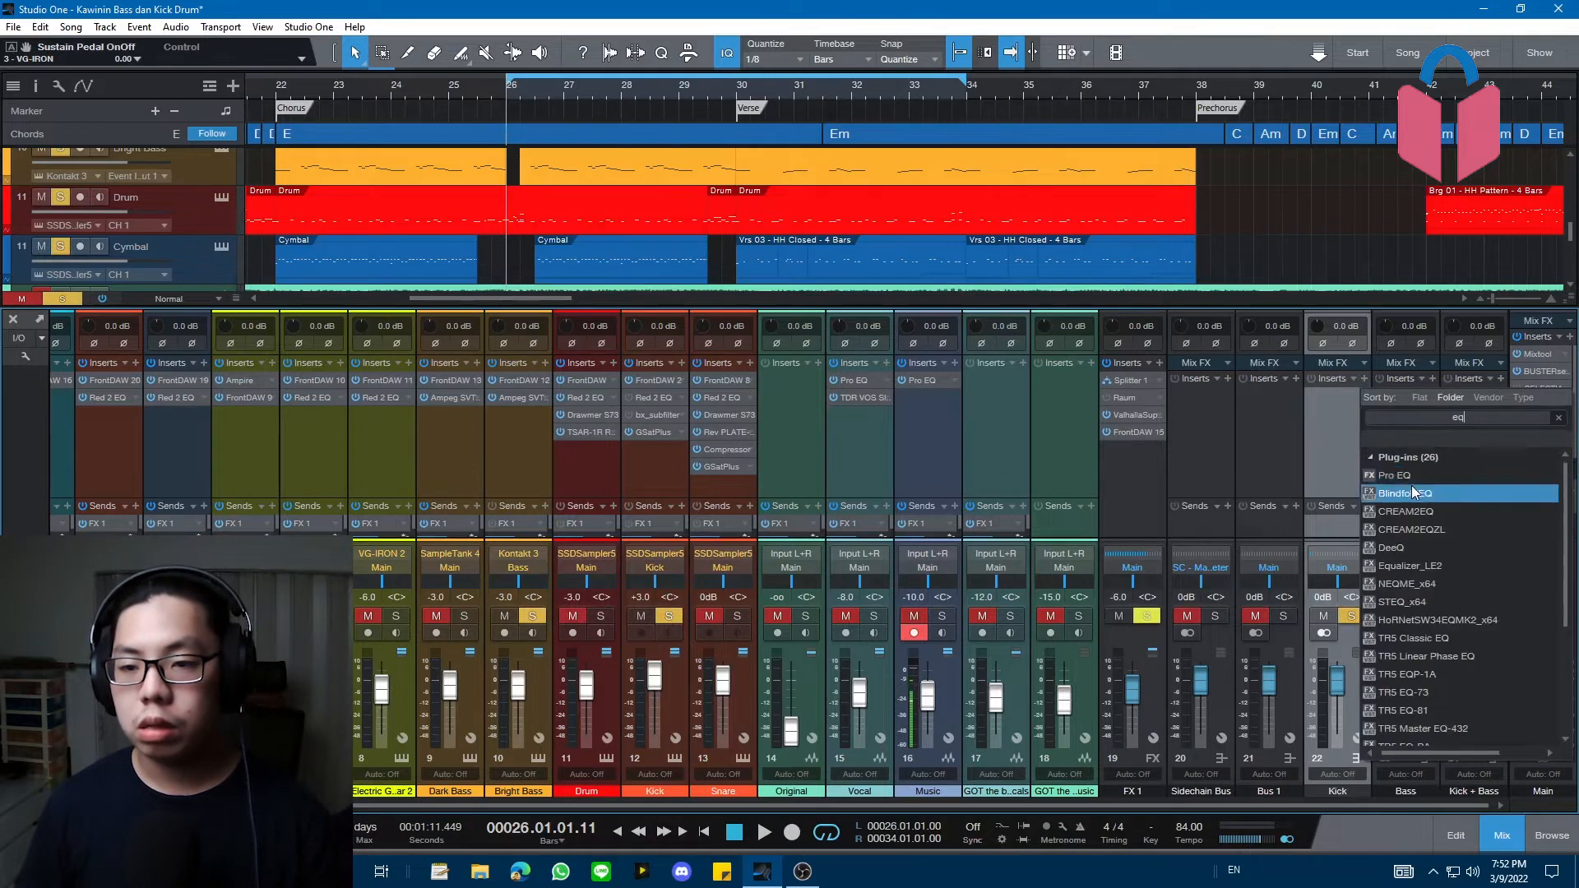
{"action": "double_click", "coordinate": [1412, 486]}
{"action": "left_click_drag", "start_coordinate": [1347, 395], "coordinate": [1394, 405]}
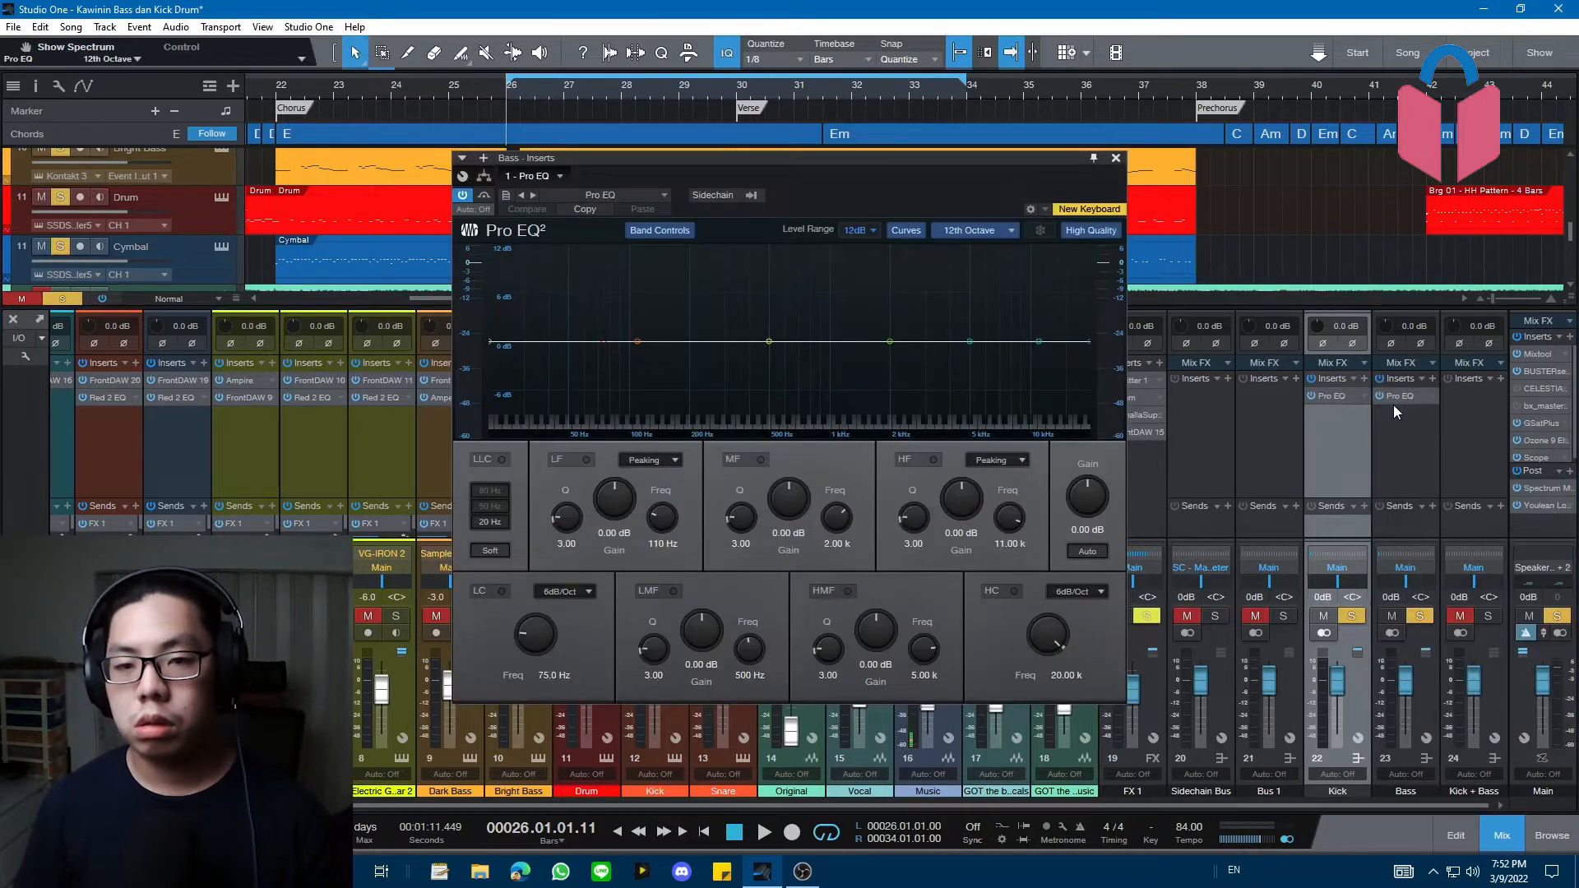
- Unsolo the Bass bus and, during playback, boost the LF band of the Kick bus Pro EQ about 3.57 dB at 83.2 Hz
{"action": "left_click", "coordinate": [1419, 615]}
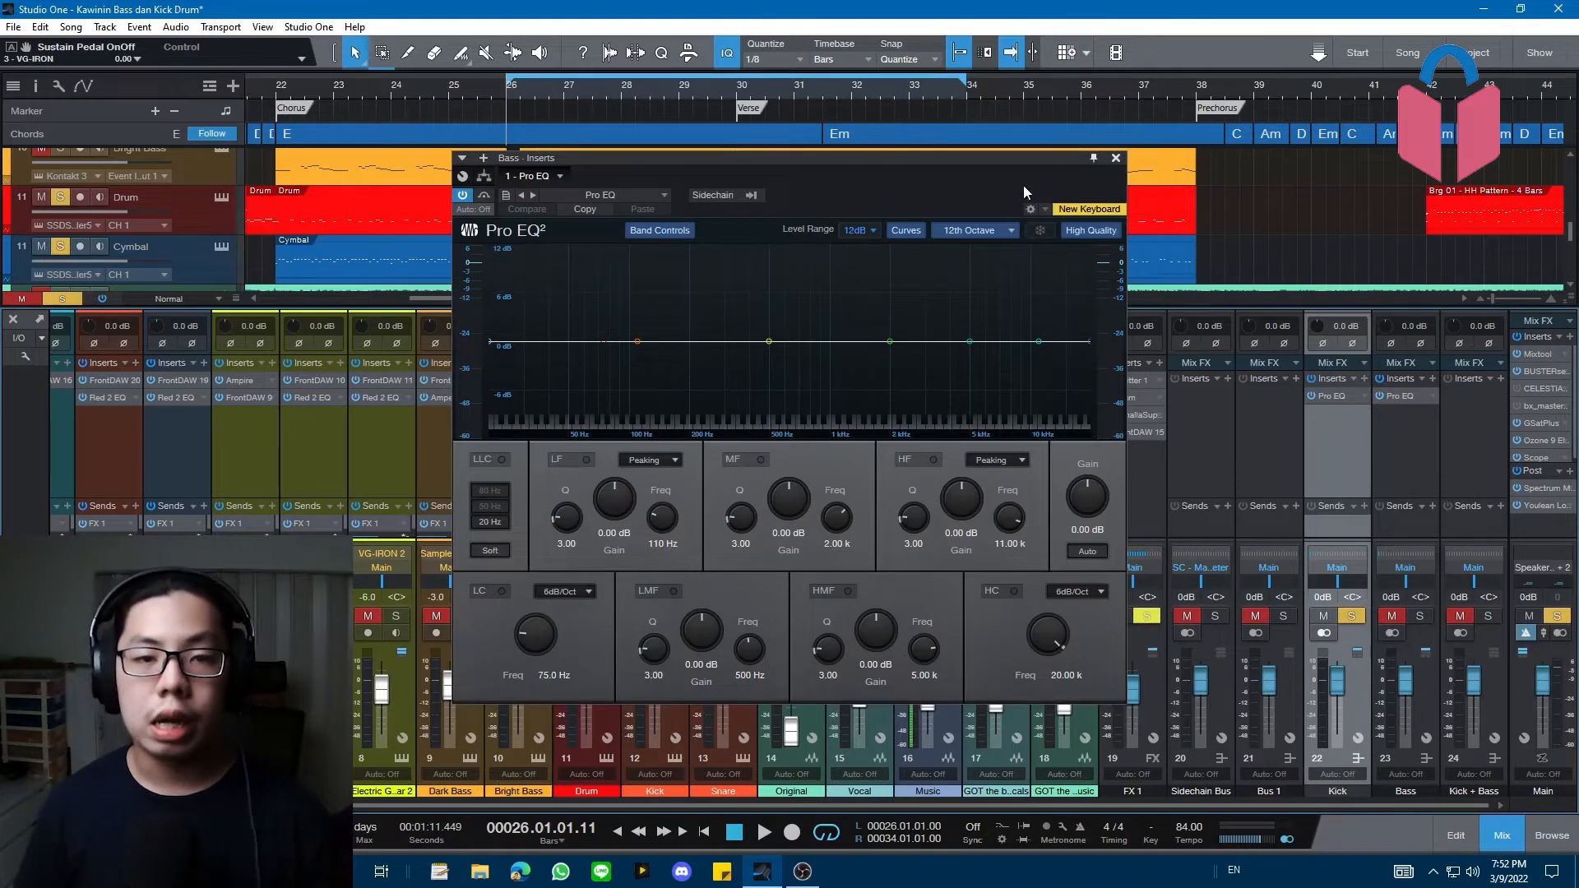
{"action": "left_click_drag", "start_coordinate": [1023, 192], "coordinate": [1146, 199]}
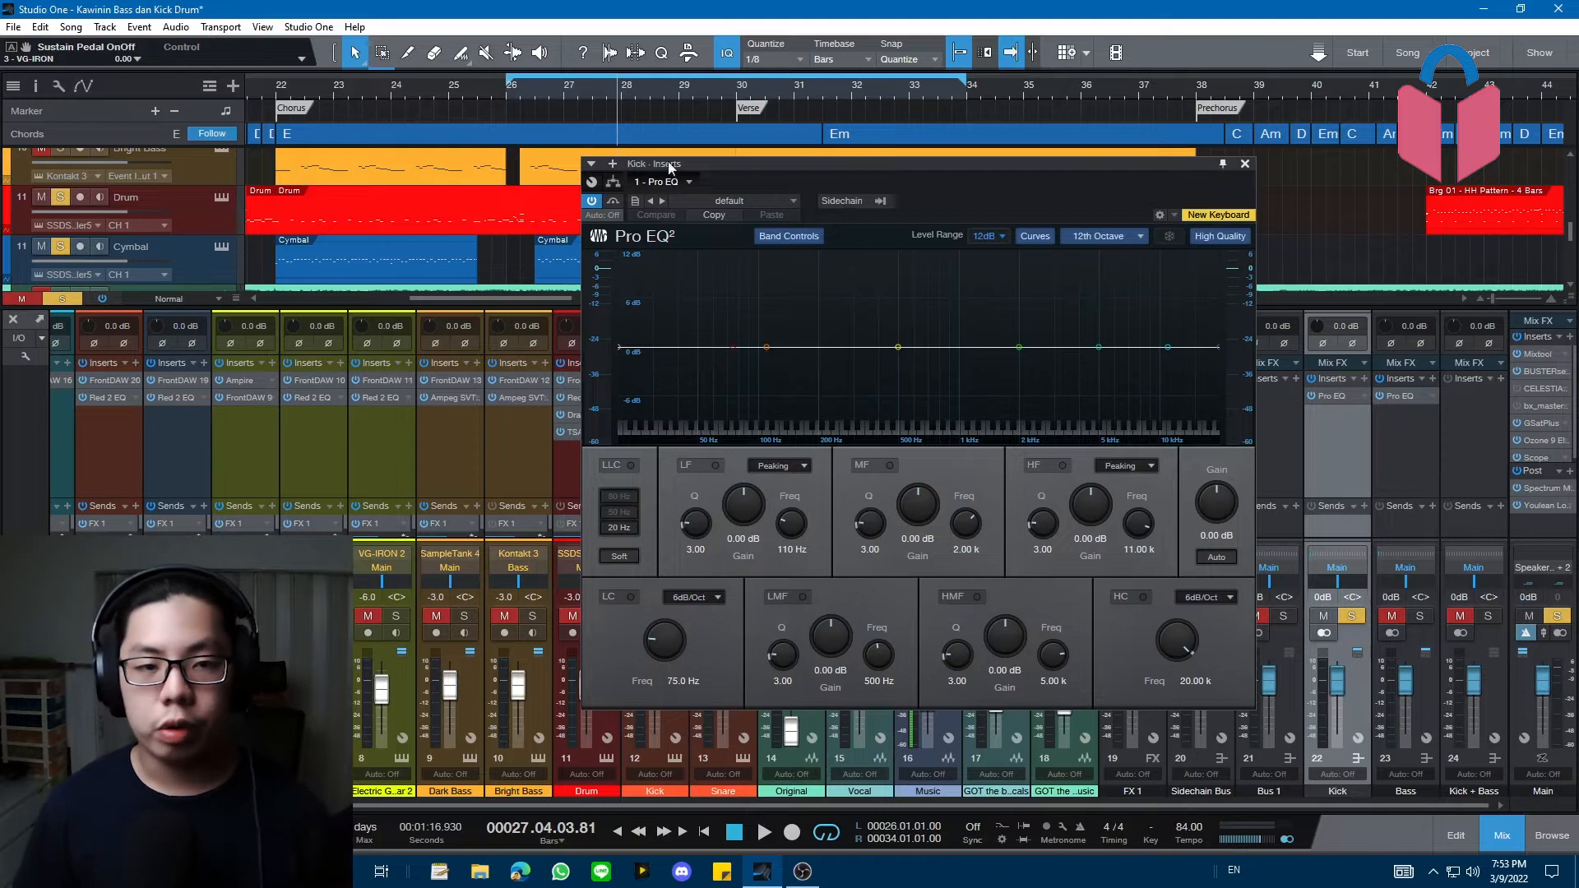
{"action": "key", "text": "space"}
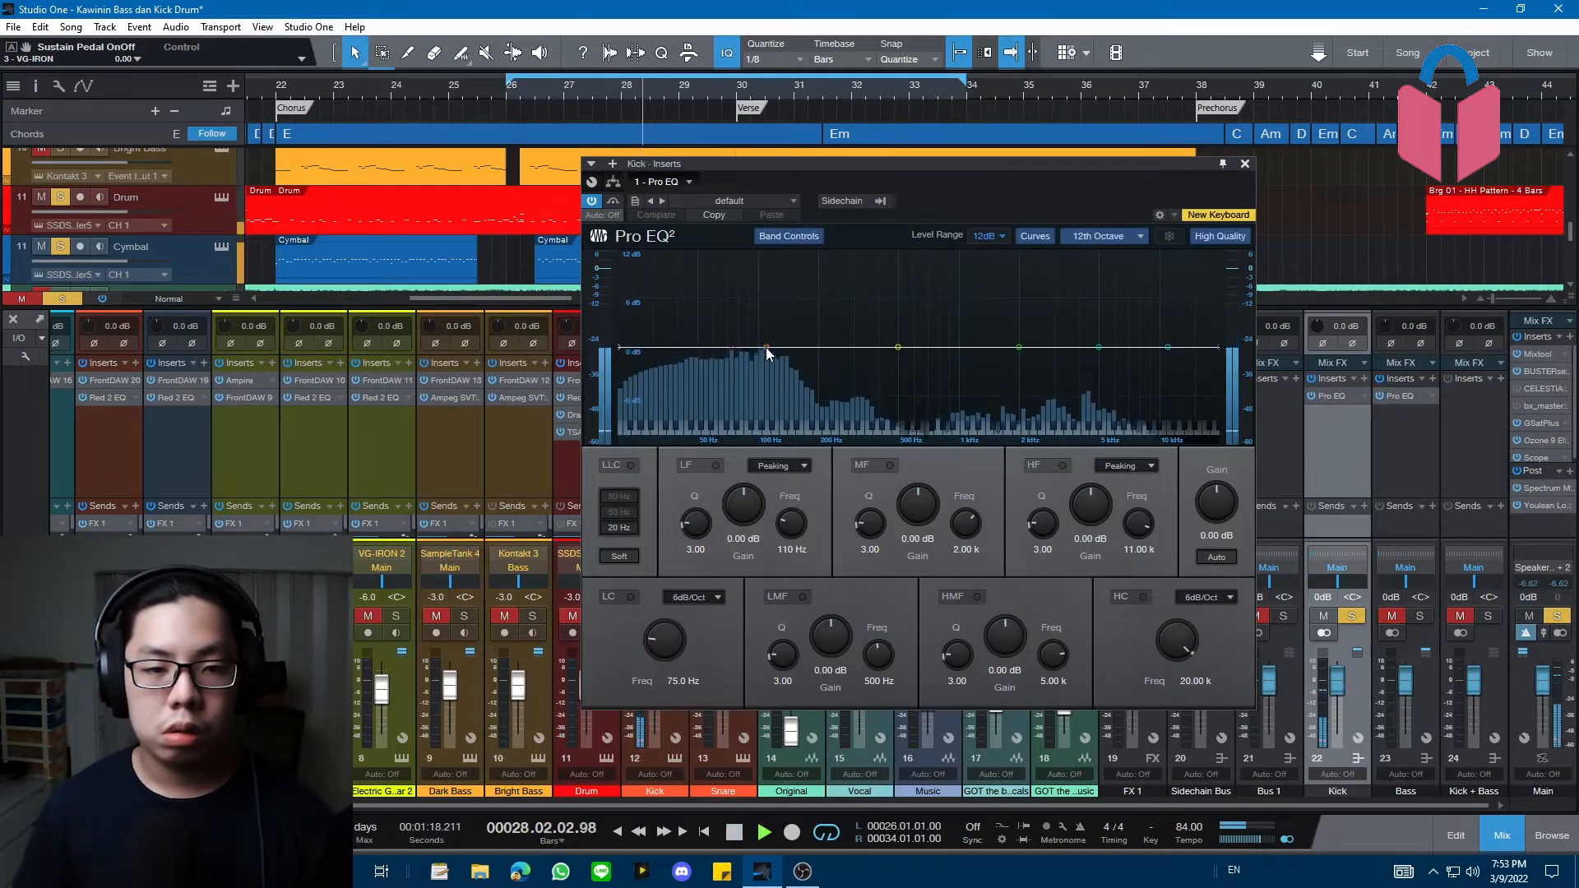
{"action": "left_click_drag", "start_coordinate": [767, 347], "coordinate": [745, 323]}
{"action": "key", "text": "space"}
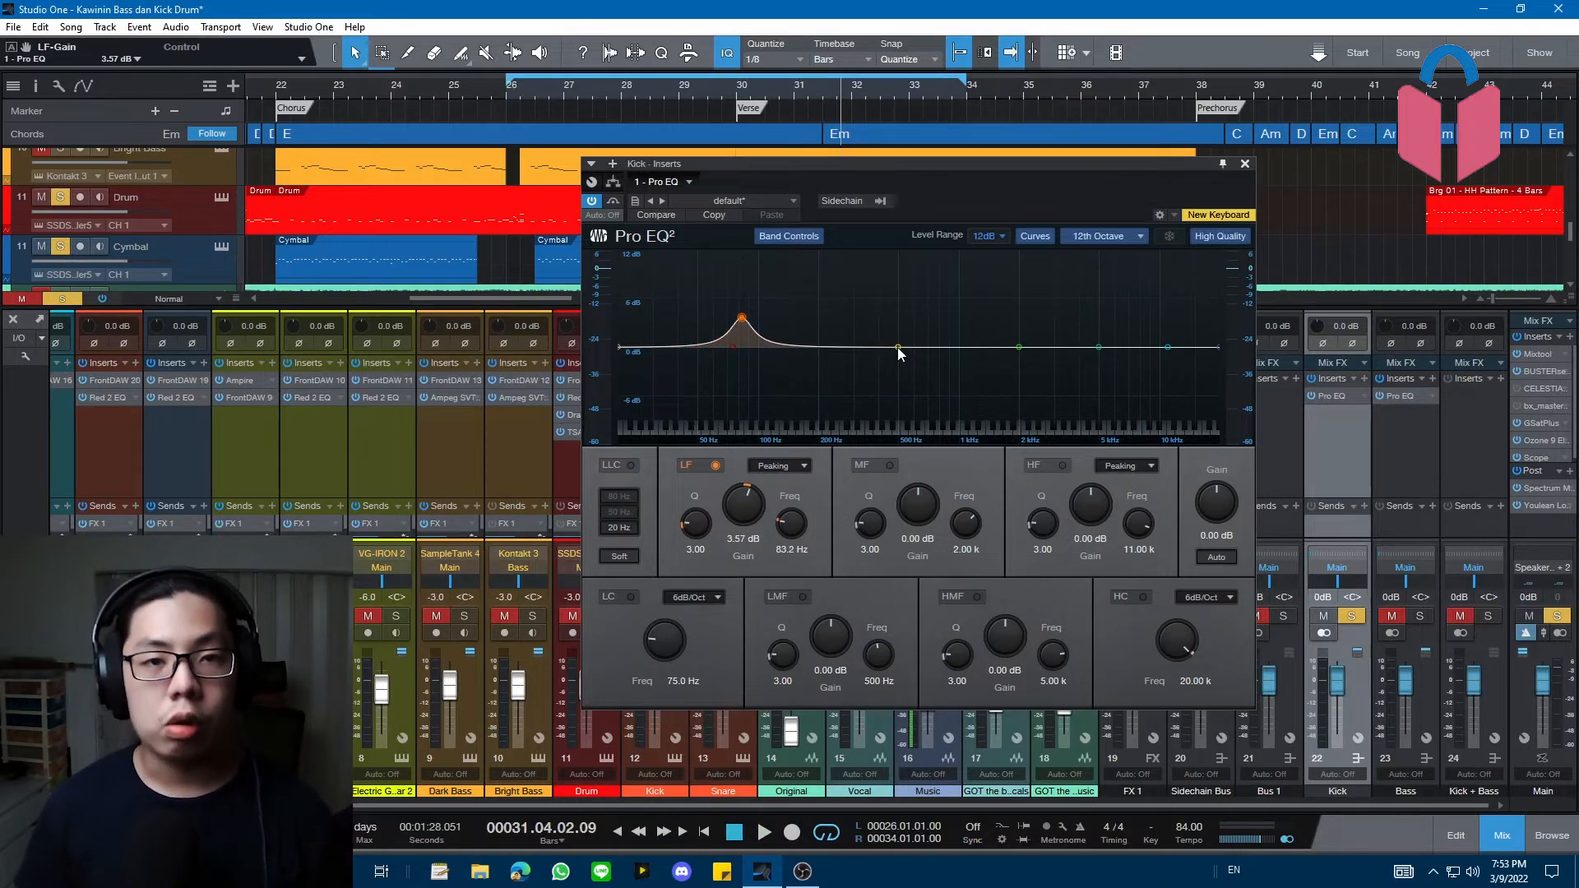
- Cut the Kick bus EQ's LMF band about 4.56 dB at 342 Hz with Q 1.80, and compare it with the bypassed sound
{"action": "key", "text": "space"}
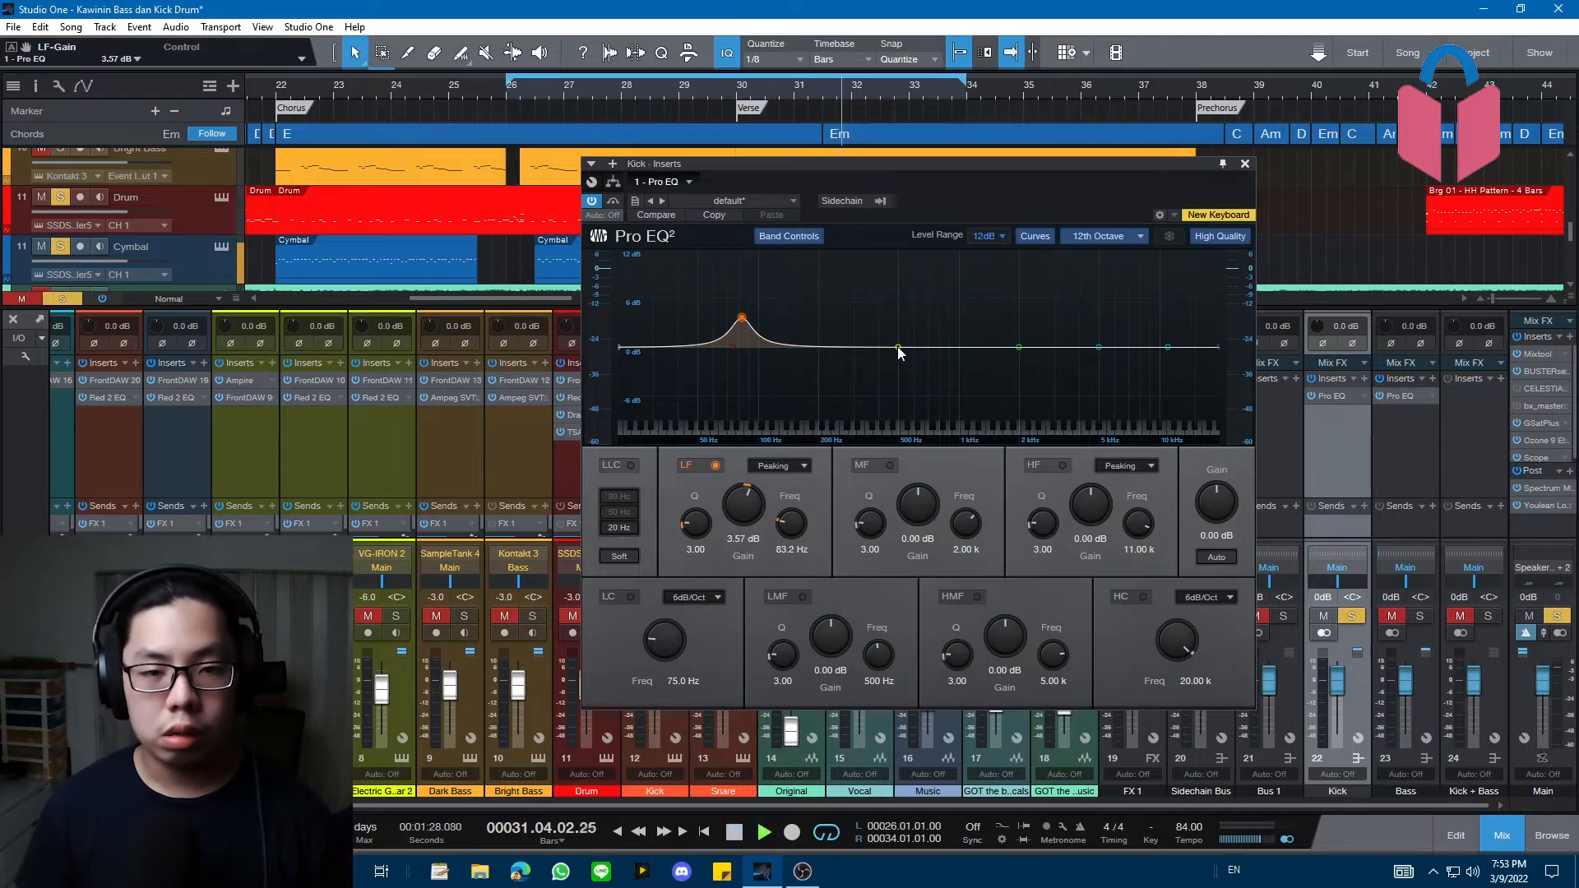
{"action": "left_click_drag", "start_coordinate": [898, 349], "coordinate": [866, 391]}
{"action": "scroll", "coordinate": [866, 386], "scroll_direction": "down", "scroll_amount": 5}
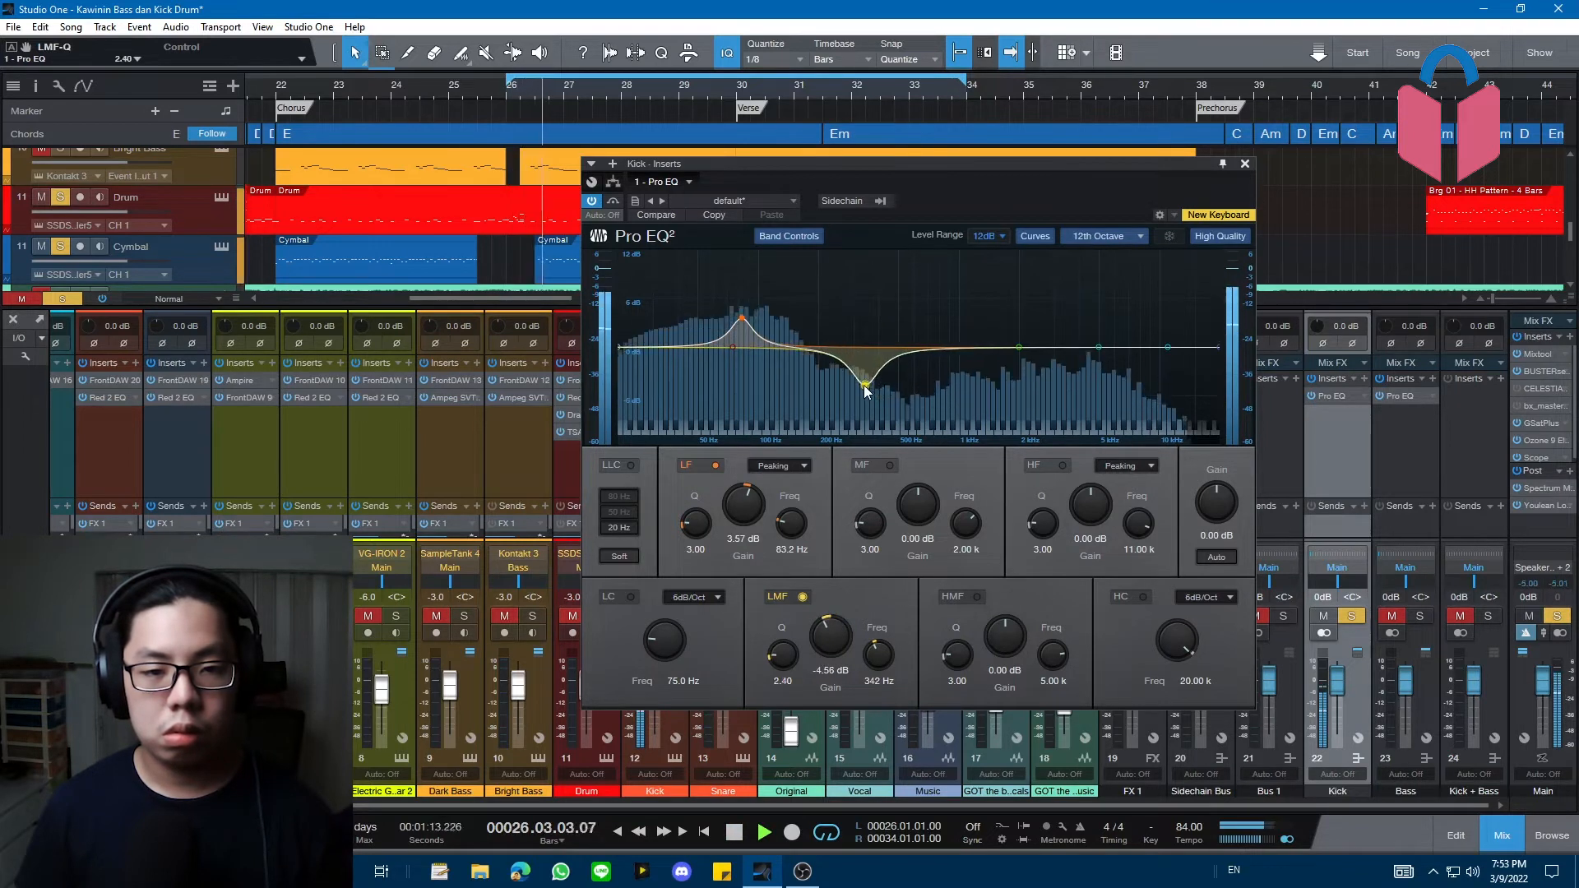
{"action": "left_click", "coordinate": [611, 202]}
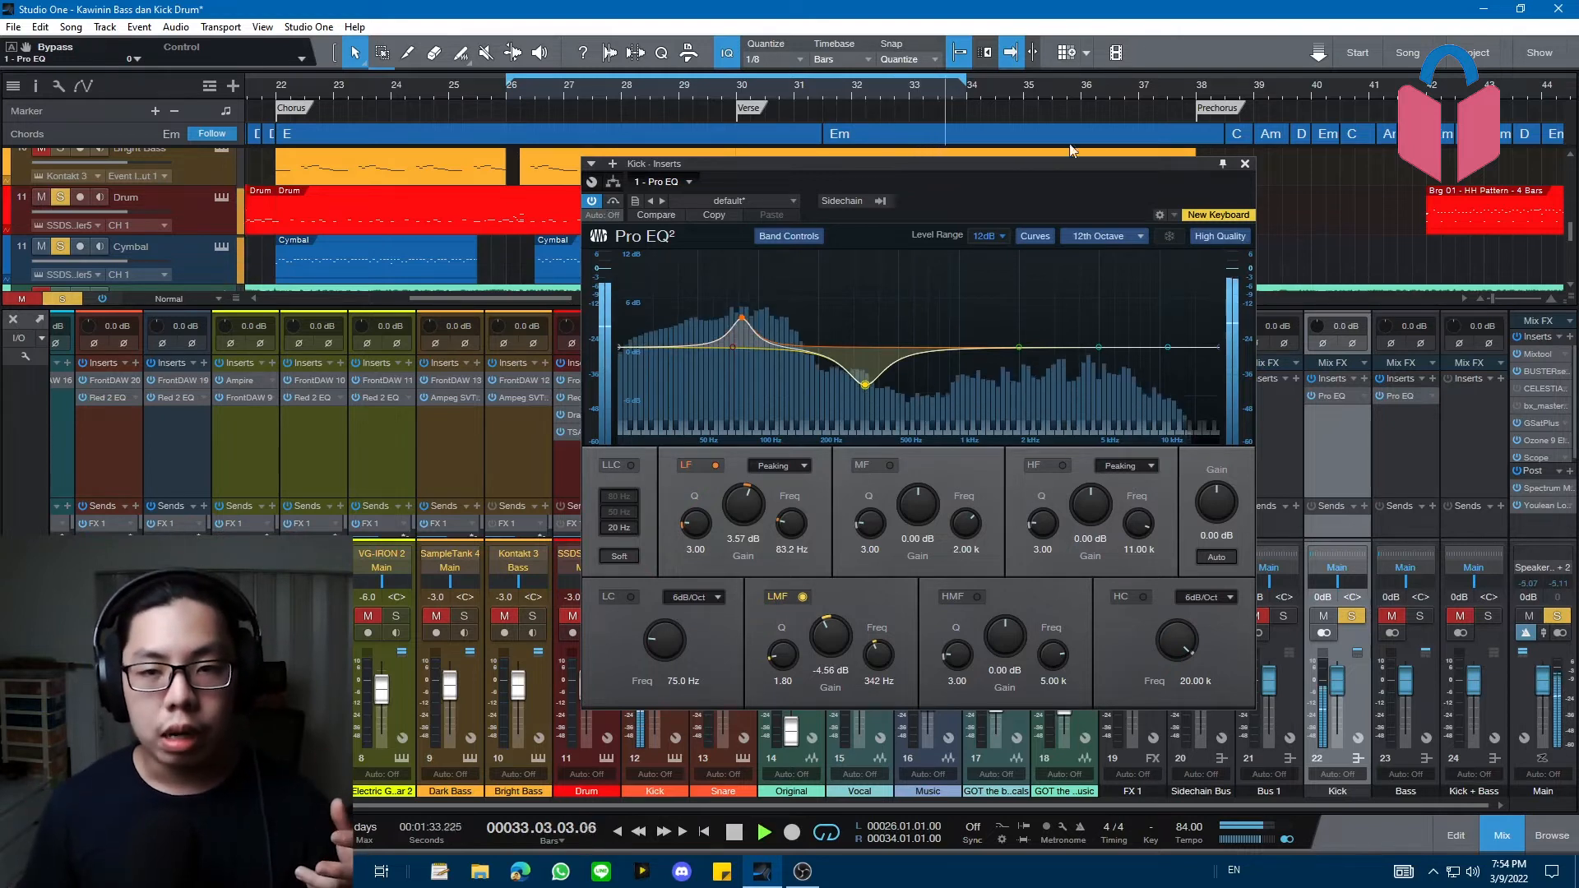
- Solo the Bass bus again and place its Pro EQ window beside the Kick bus Pro EQ
{"action": "left_click_drag", "start_coordinate": [1127, 170], "coordinate": [612, 152]}
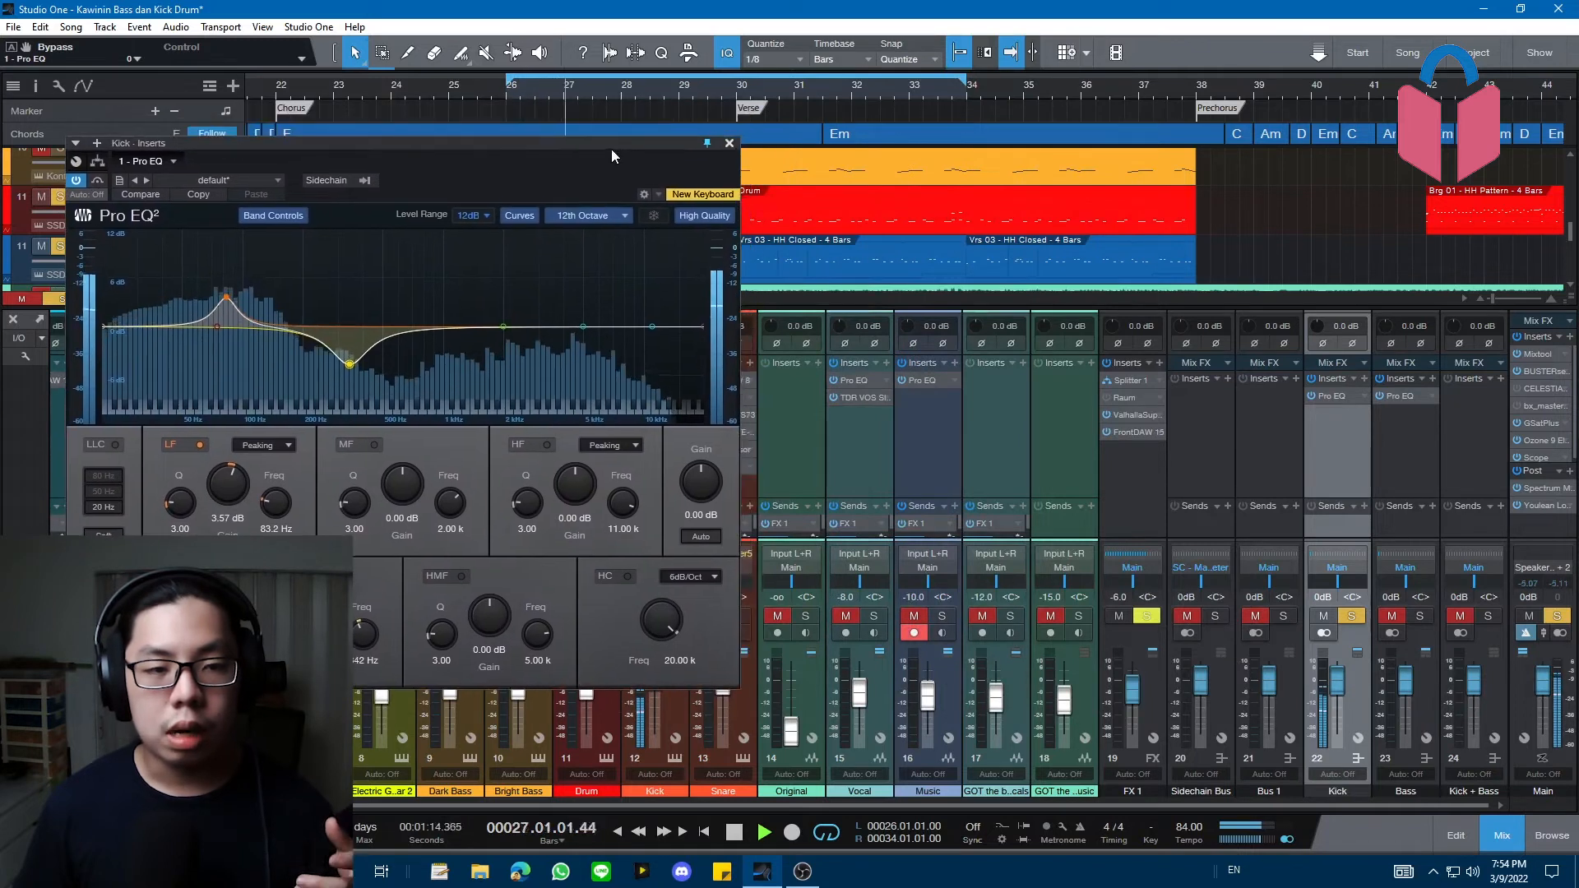
{"action": "left_click", "coordinate": [1420, 616]}
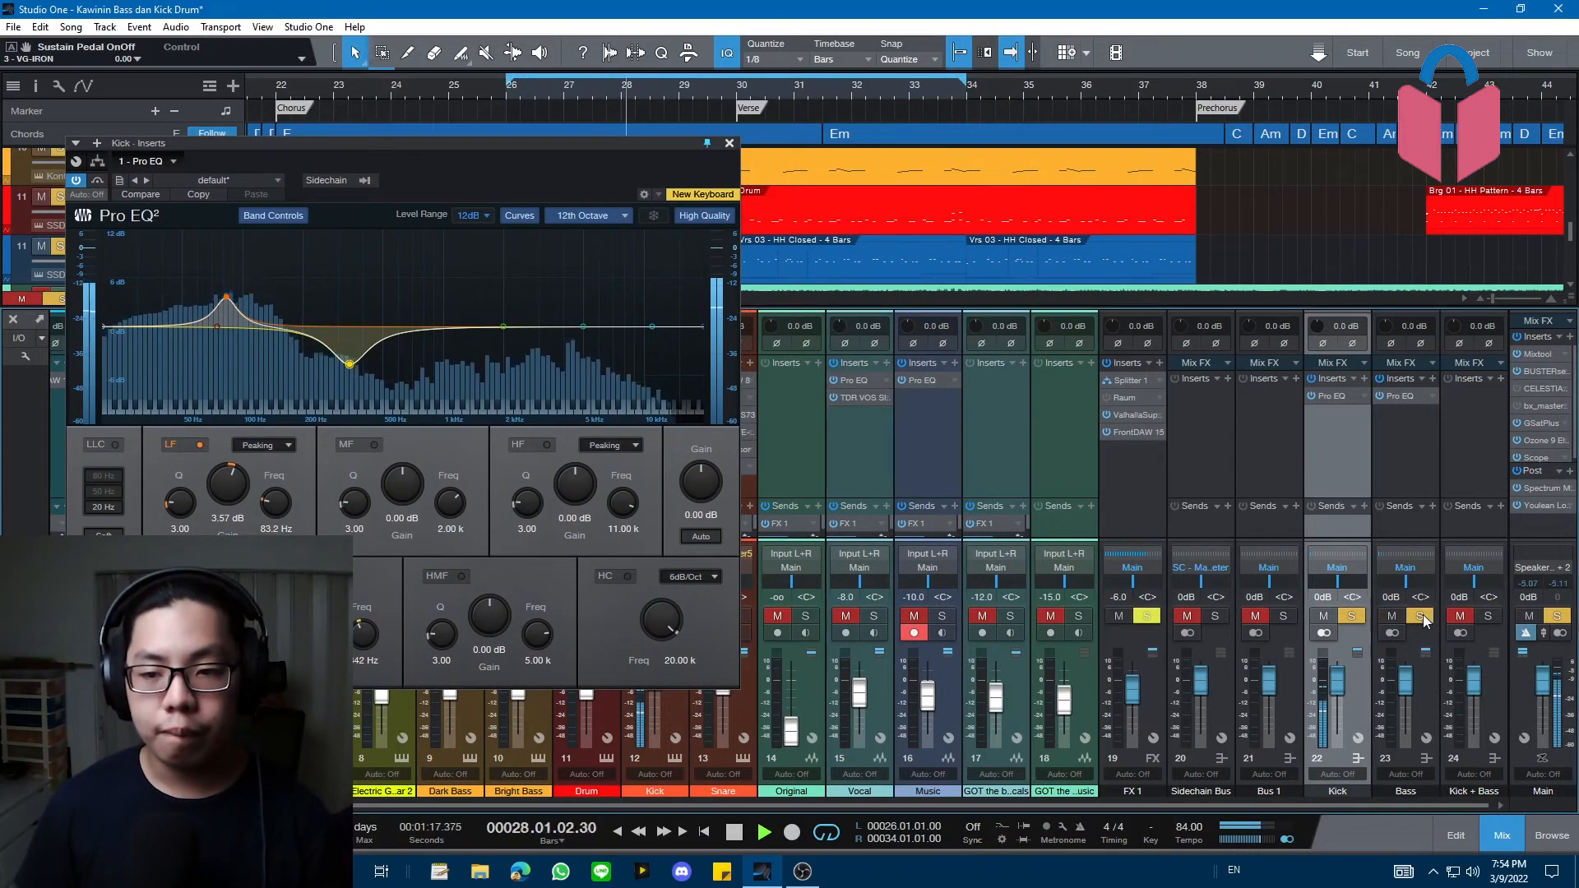
{"action": "left_click", "coordinate": [1405, 398]}
{"action": "left_click_drag", "start_coordinate": [1047, 191], "coordinate": [1248, 174]}
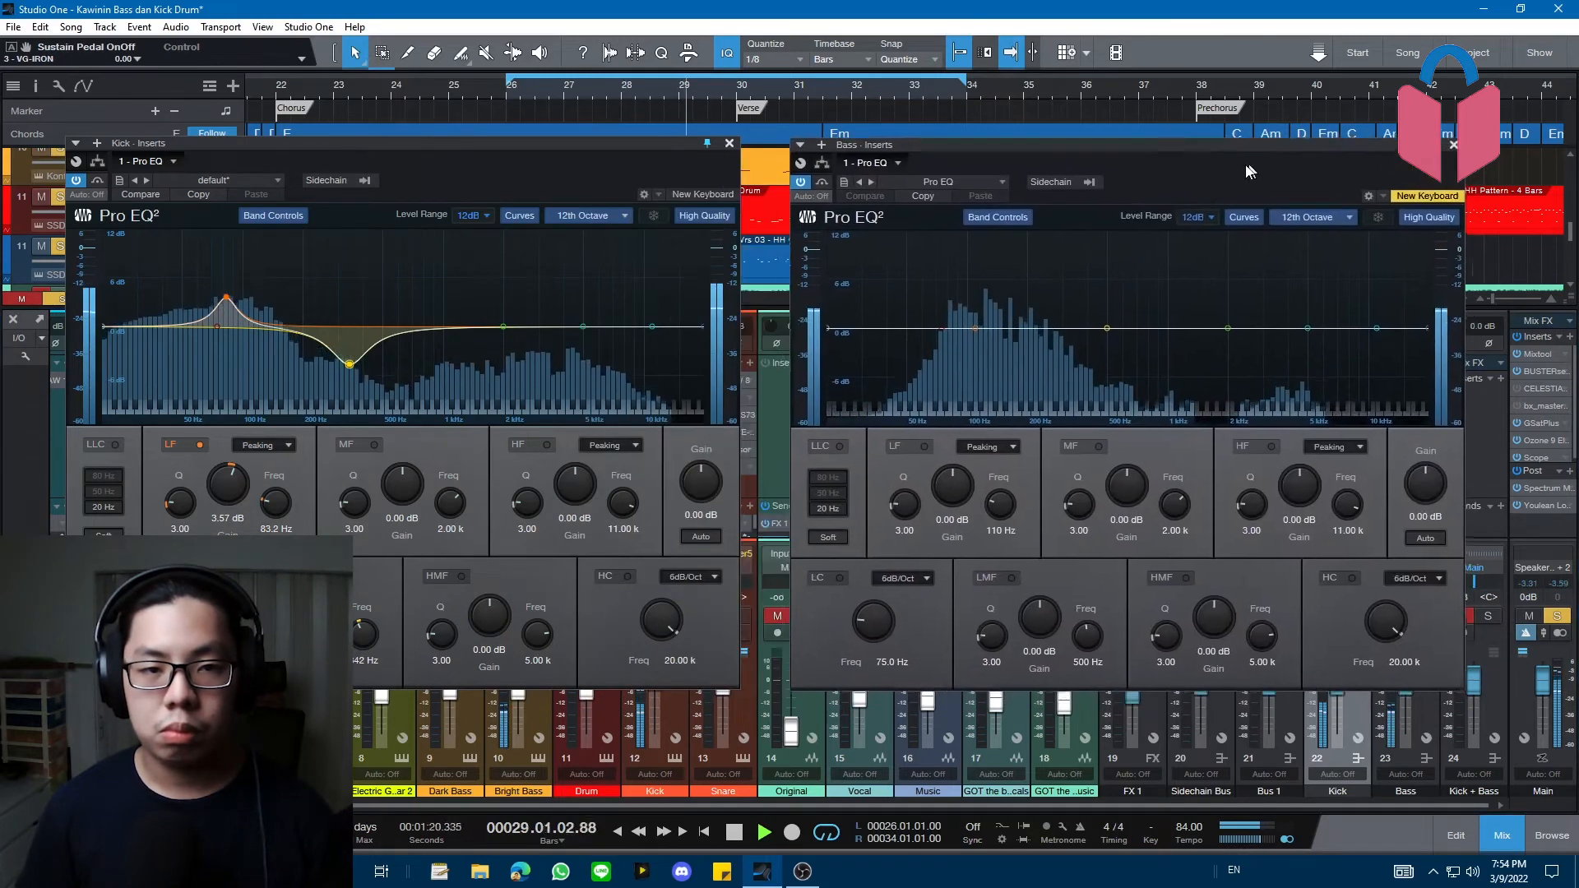
{"action": "left_click_drag", "start_coordinate": [652, 175], "coordinate": [687, 176]}
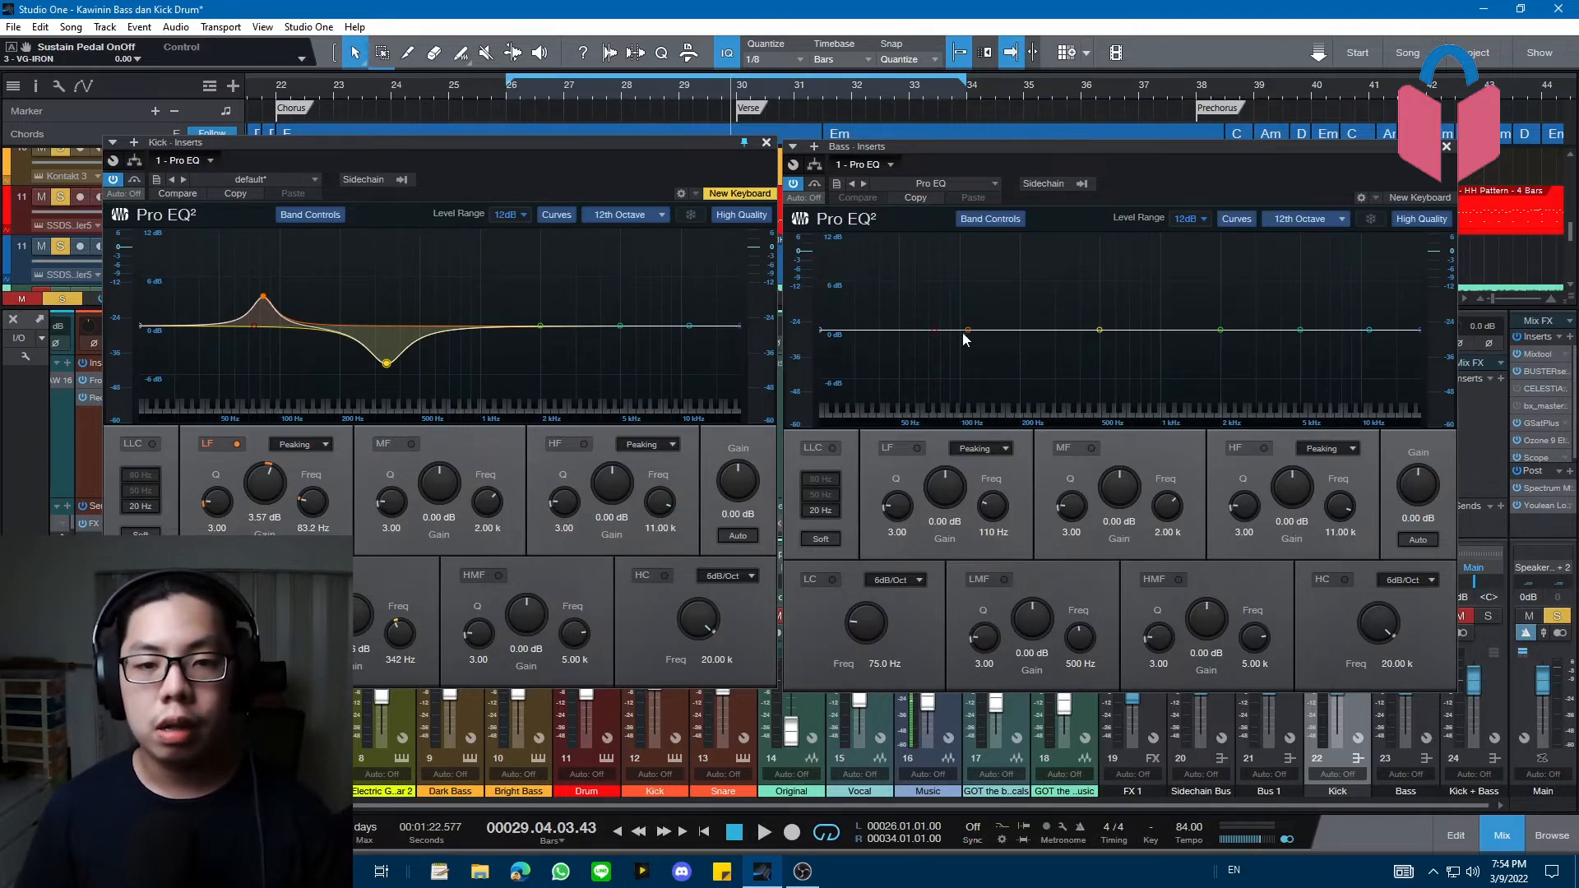
- In the Bass bus EQ, cut the LF band about 3.17 dB at 82.4 Hz and boost the LMF band about 2.58 dB at 346 Hz
{"action": "left_click_drag", "start_coordinate": [969, 328], "coordinate": [965, 364]}
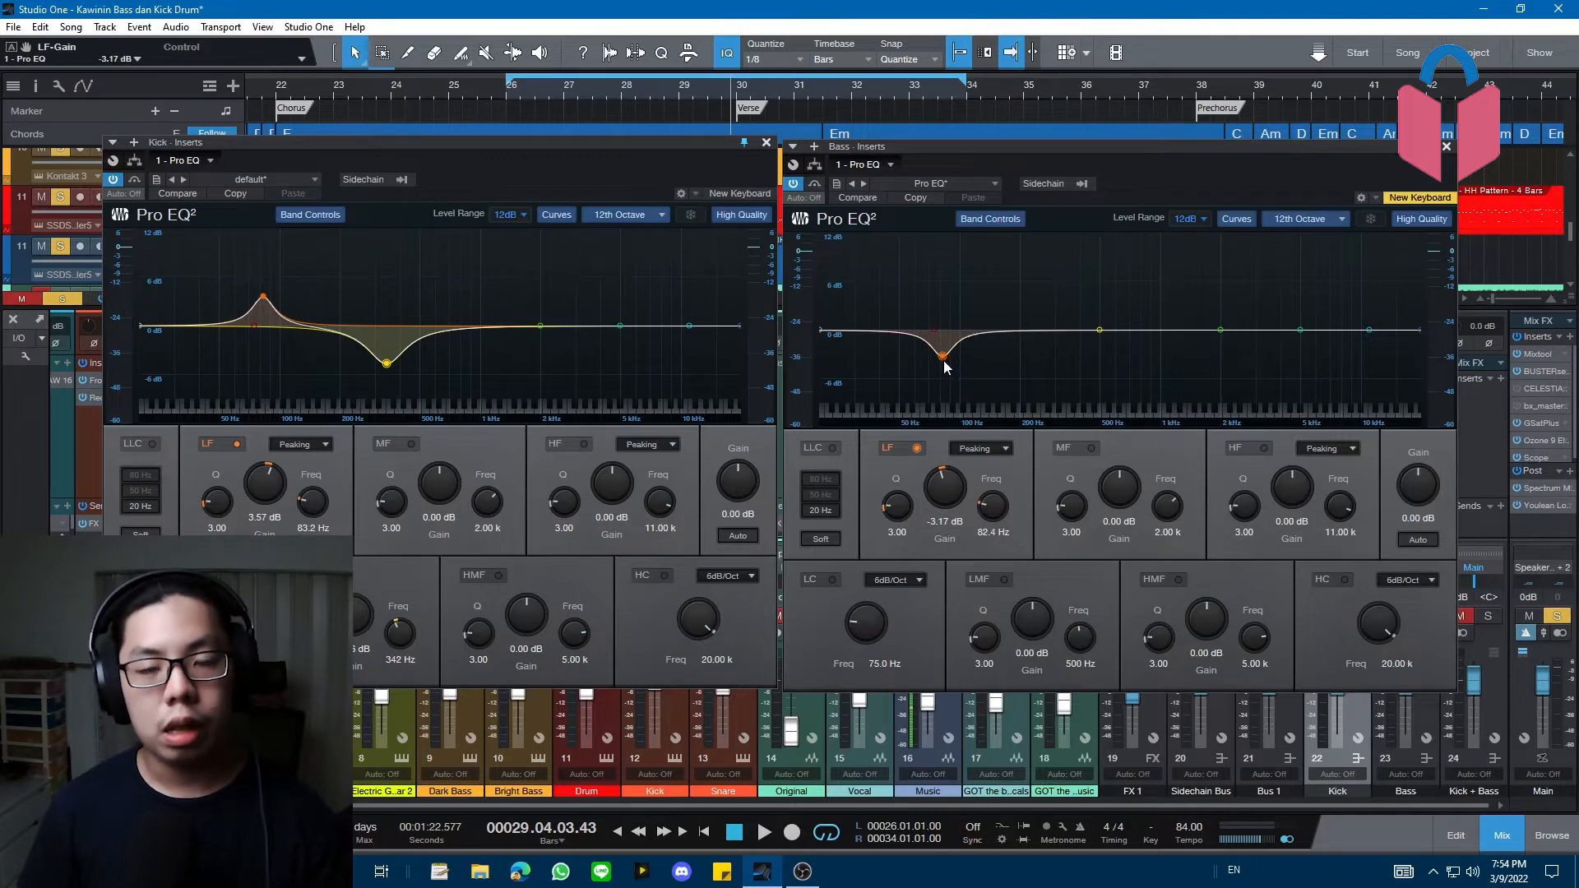
{"action": "left_click_drag", "start_coordinate": [1099, 330], "coordinate": [1098, 327]}
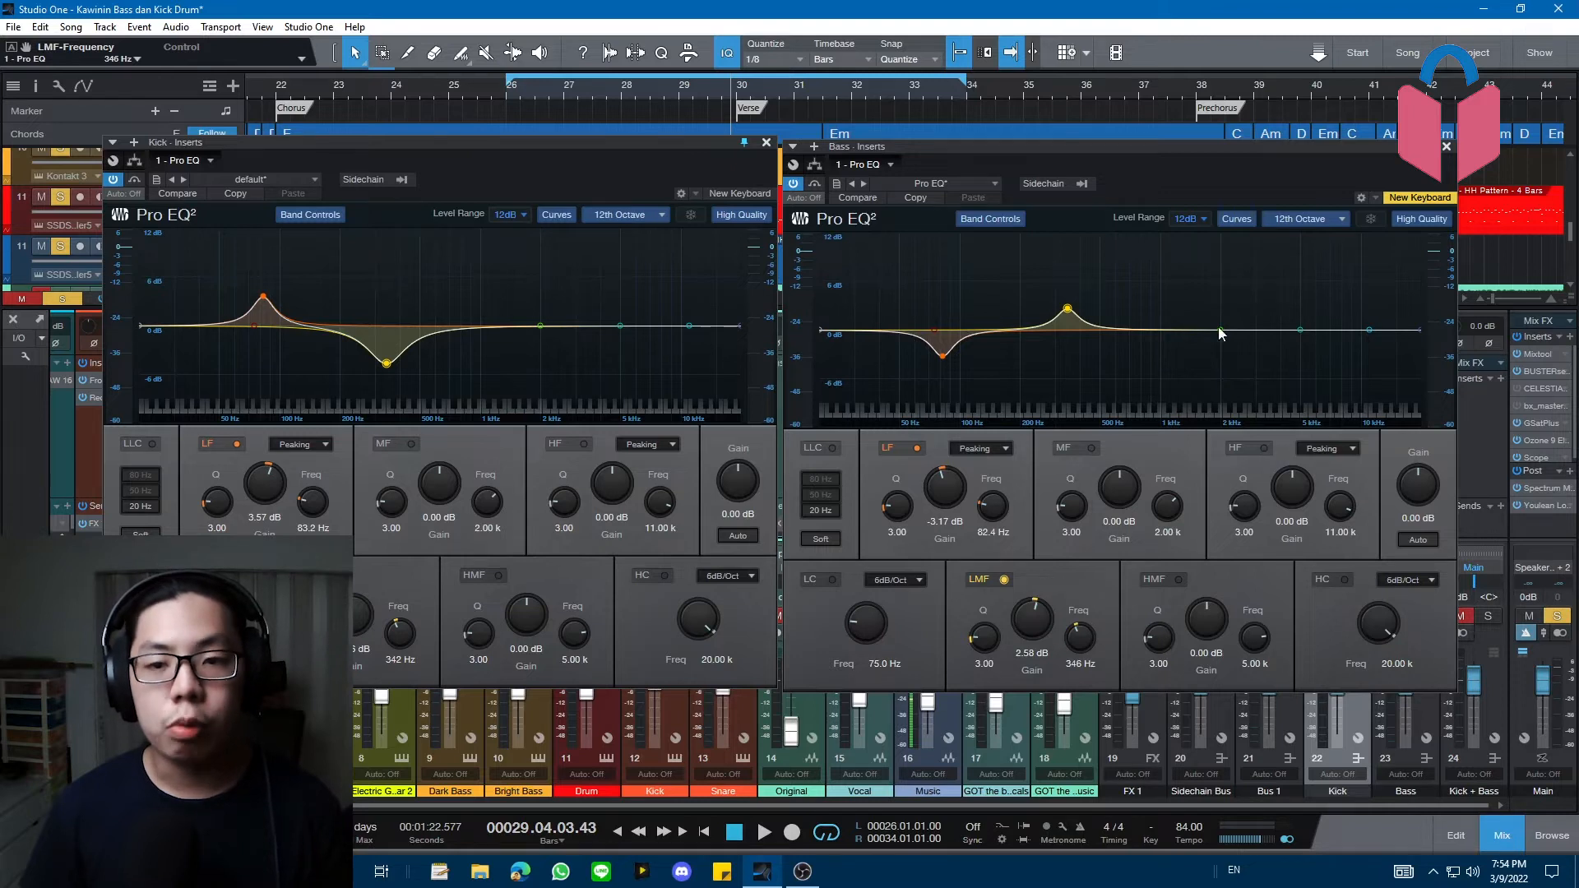
- Boost the Bass bus EQ's MF band about 2.08 dB at 40.6 Hz and cut the Kick bus EQ's MF band about 1.98 dB at 36.9 Hz
{"action": "left_click_drag", "start_coordinate": [1219, 329], "coordinate": [881, 325]}
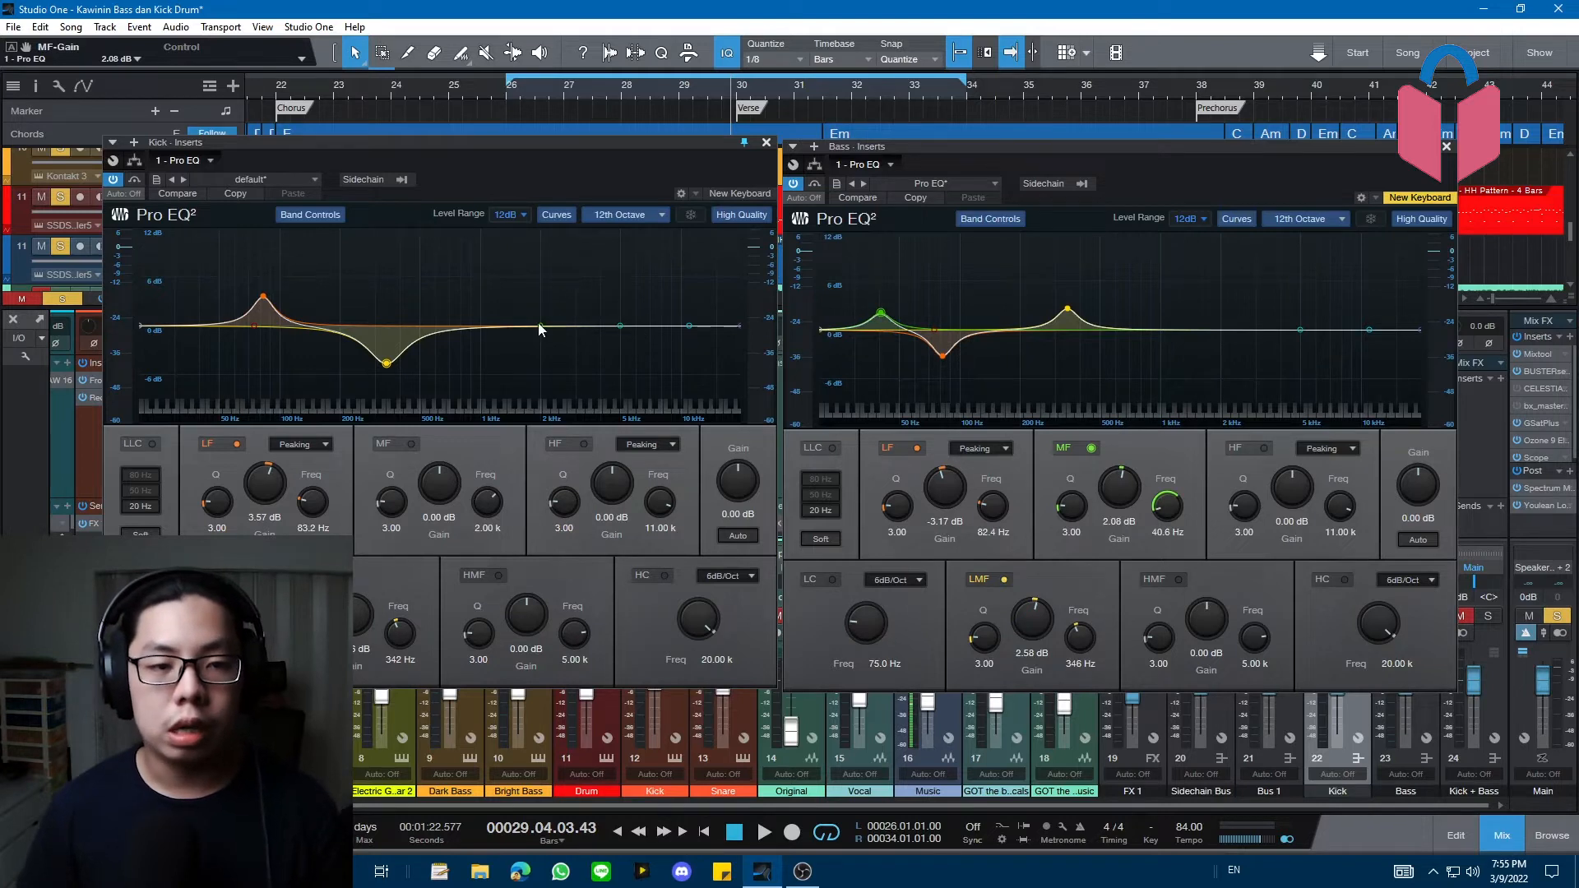
{"action": "left_click_drag", "start_coordinate": [539, 329], "coordinate": [214, 336]}
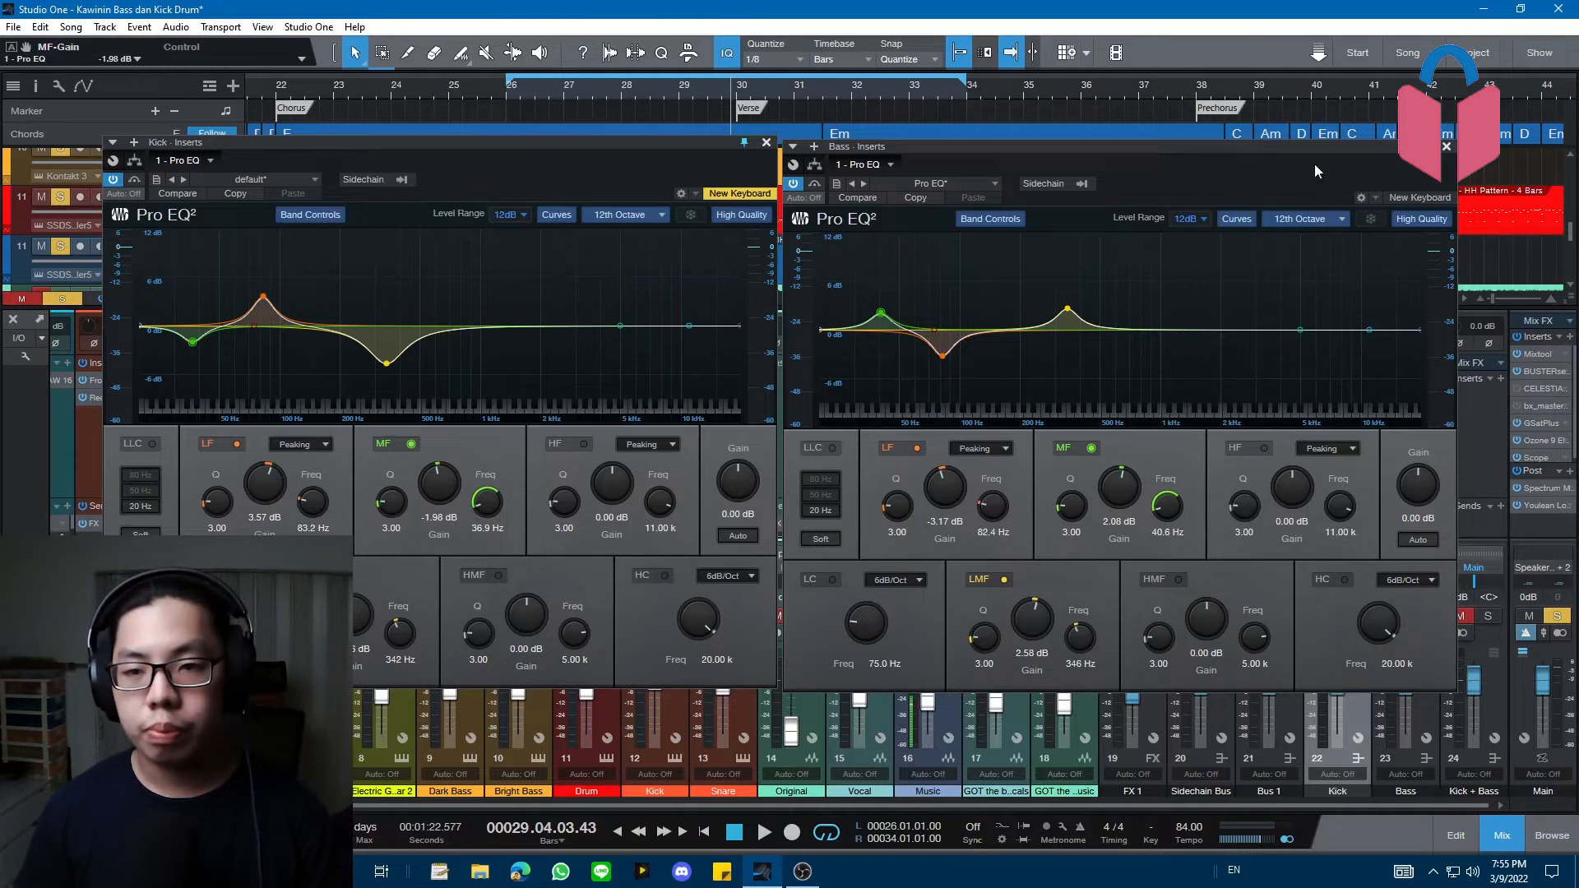
- Unsolo the Kick bus and audition the Bass bus alone with its Pro EQ bypassed and active
{"action": "left_click_drag", "start_coordinate": [1315, 165], "coordinate": [1179, 174]}
{"action": "left_click", "coordinate": [1351, 616]}
{"action": "key", "text": "space"}
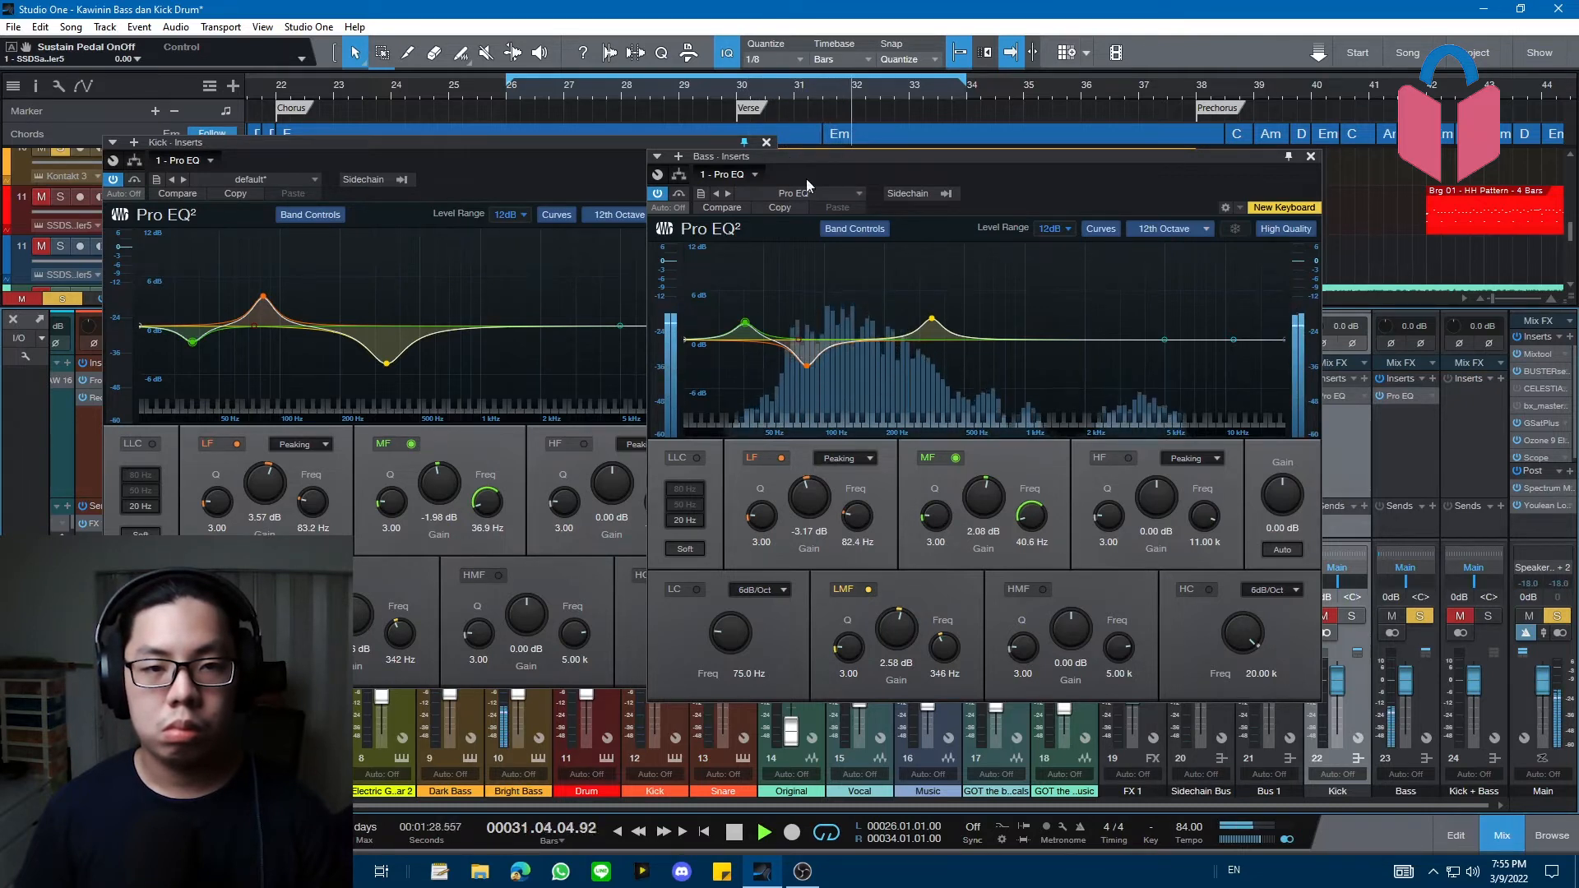
{"action": "left_click", "coordinate": [678, 194]}
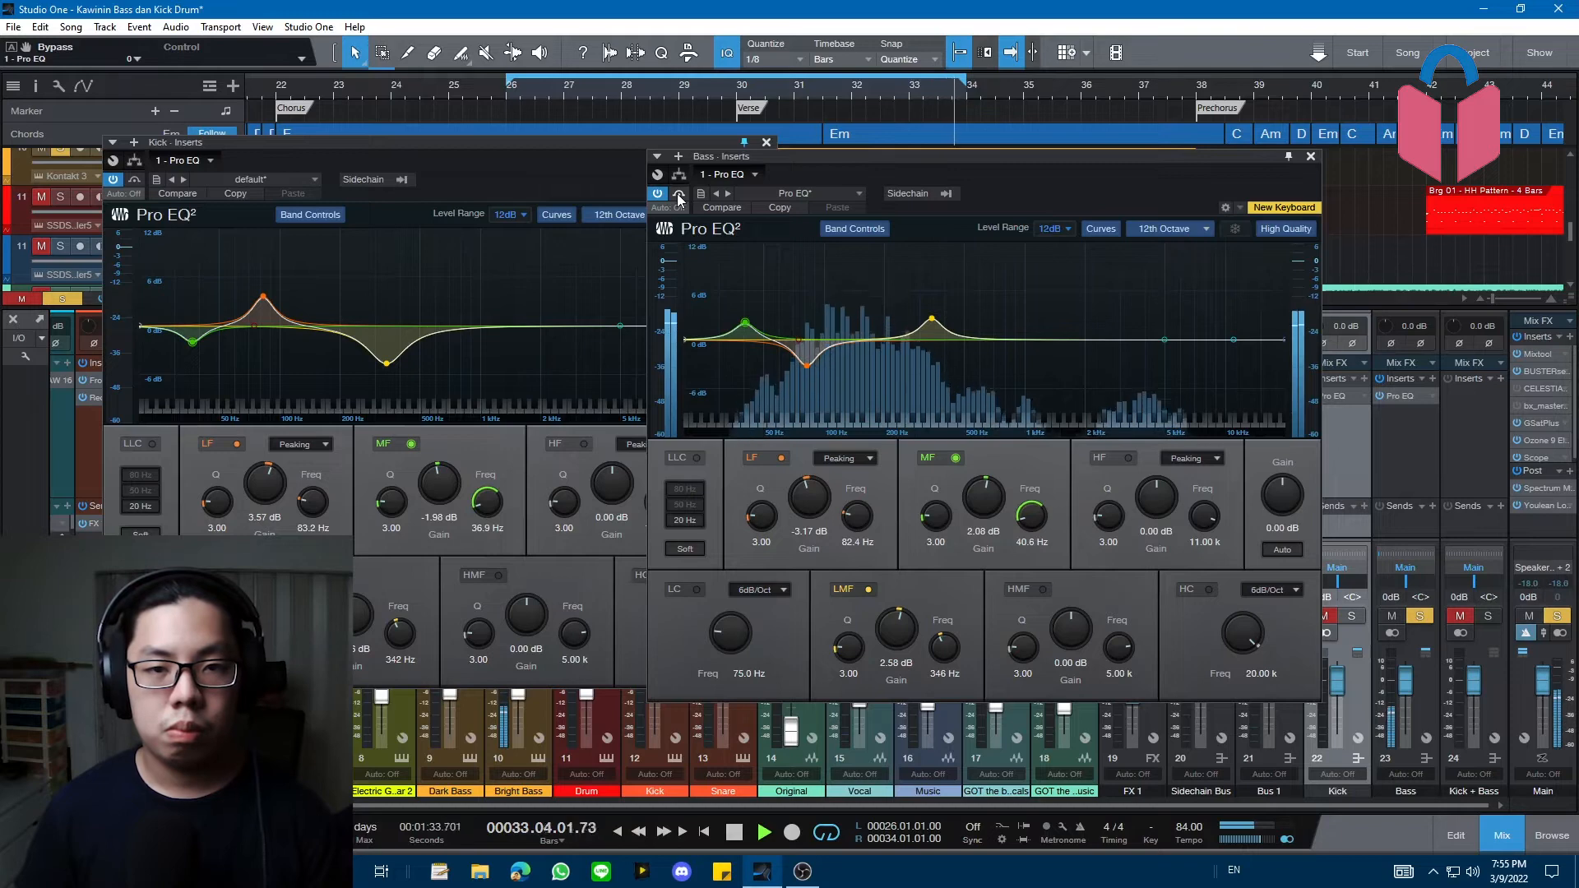
{"action": "key", "text": "space"}
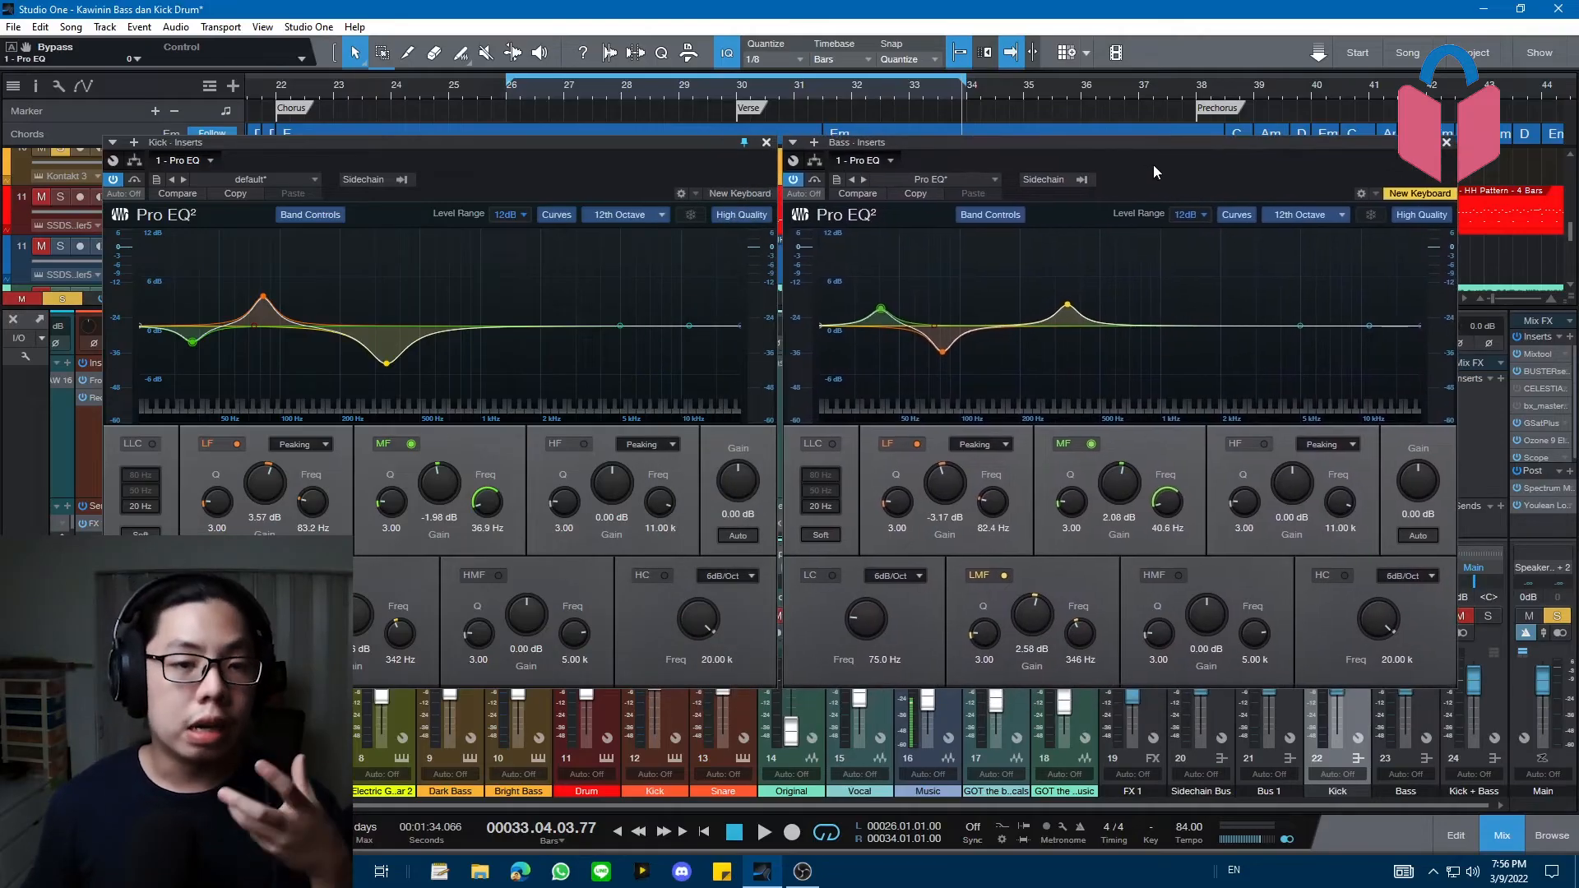
- Solo the Kick bus again and play the kick and bass together from bar 26
{"action": "left_click_drag", "start_coordinate": [1153, 171], "coordinate": [994, 188]}
{"action": "left_click", "coordinate": [1354, 616]}
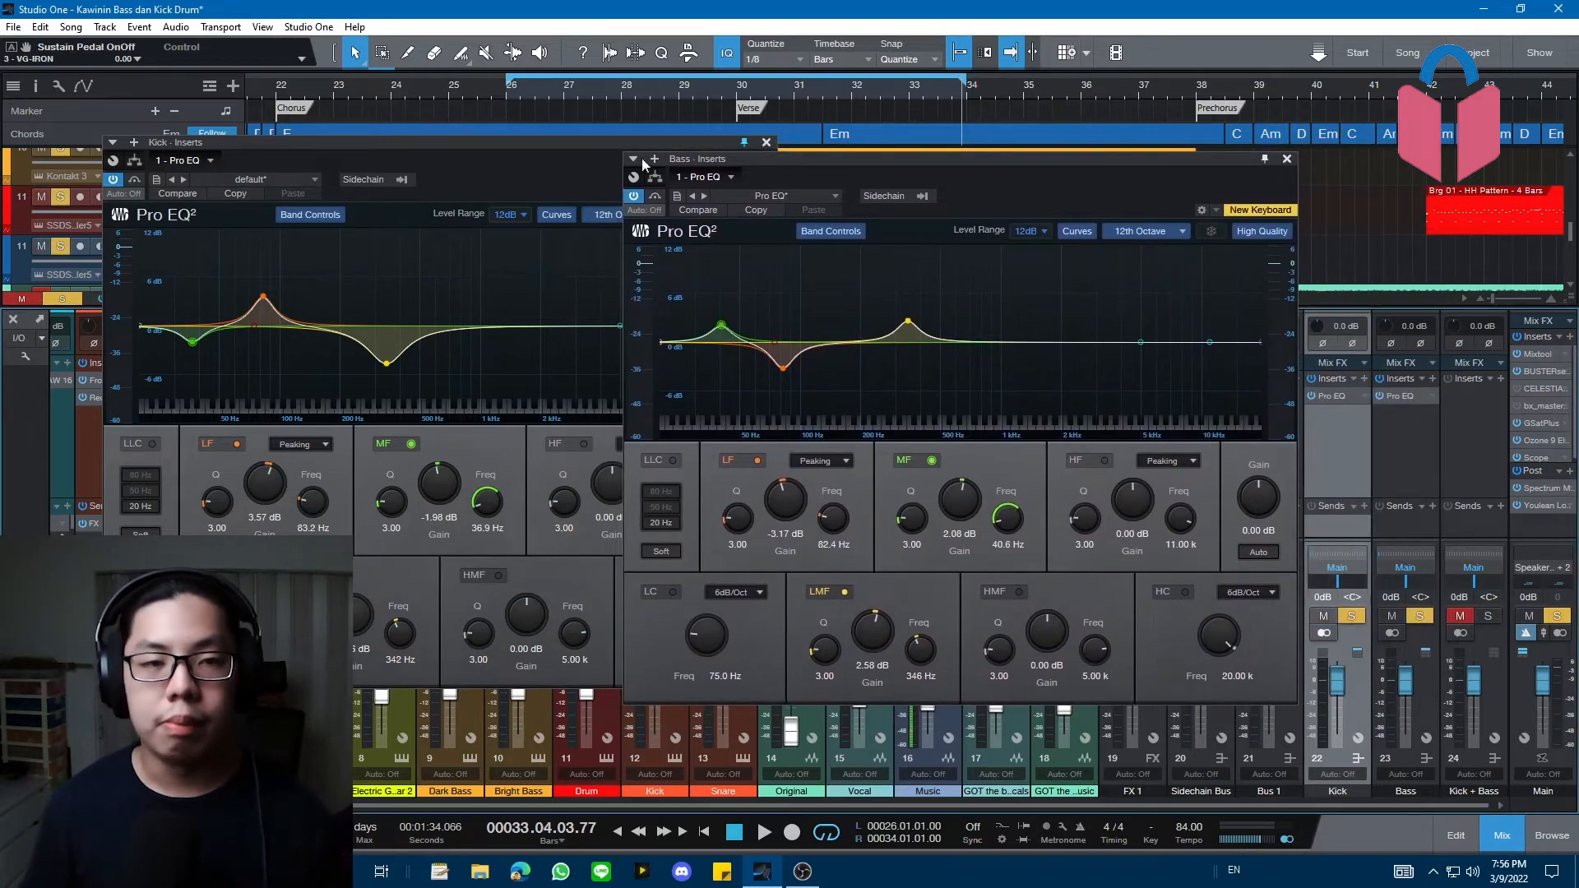
{"action": "left_click", "coordinate": [510, 90]}
{"action": "key", "text": "space"}
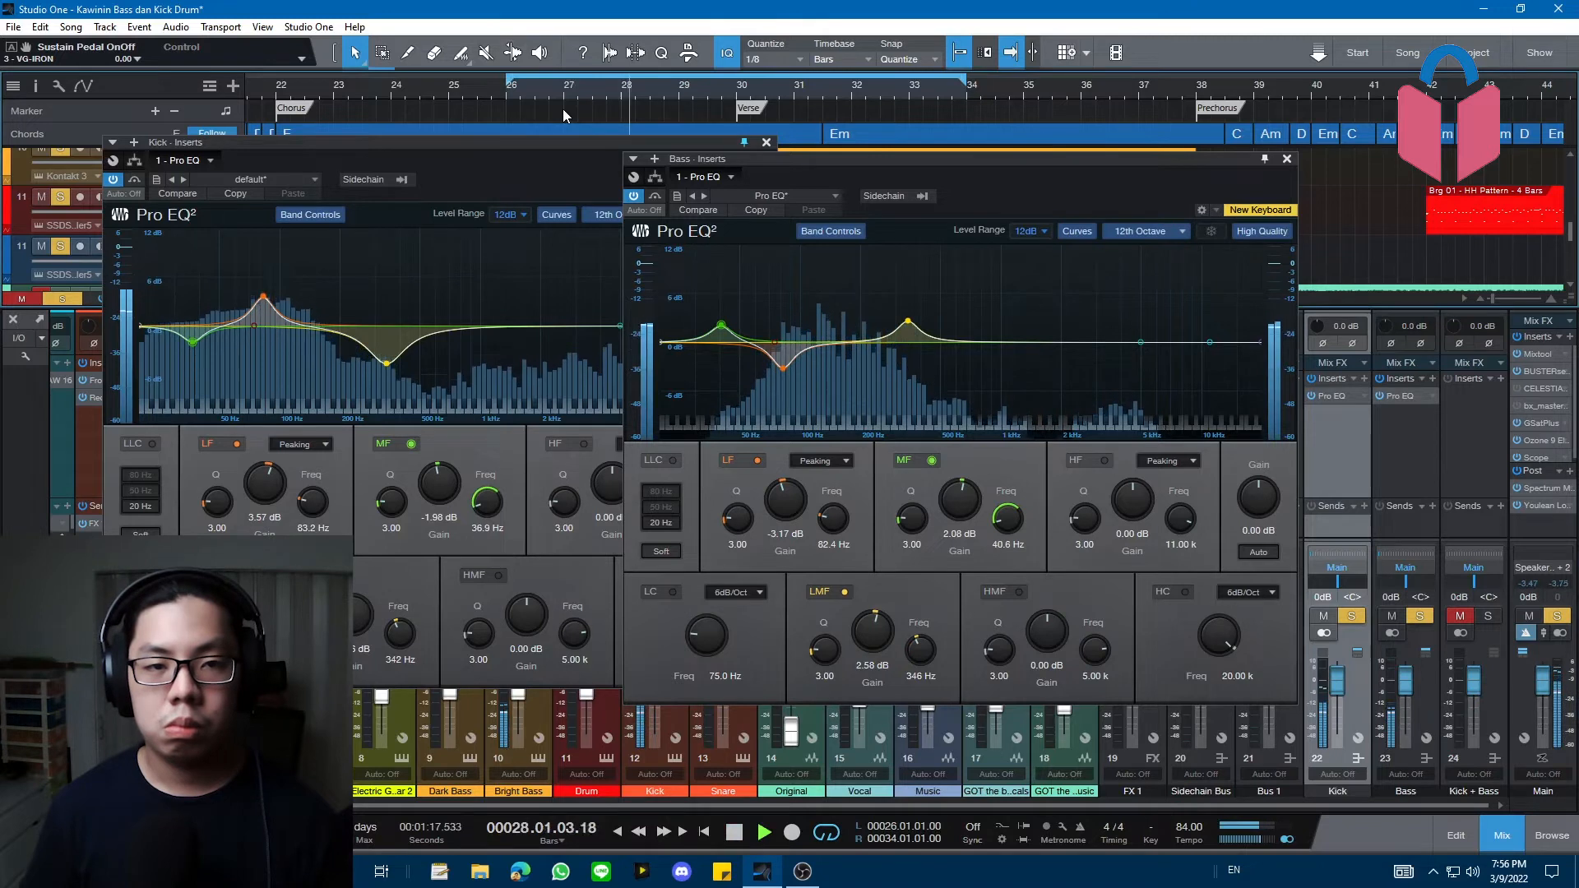
- Select the Bass and Kick buses together and shorten the playback loop to bars 30–34
{"action": "left_click", "coordinate": [1390, 432]}
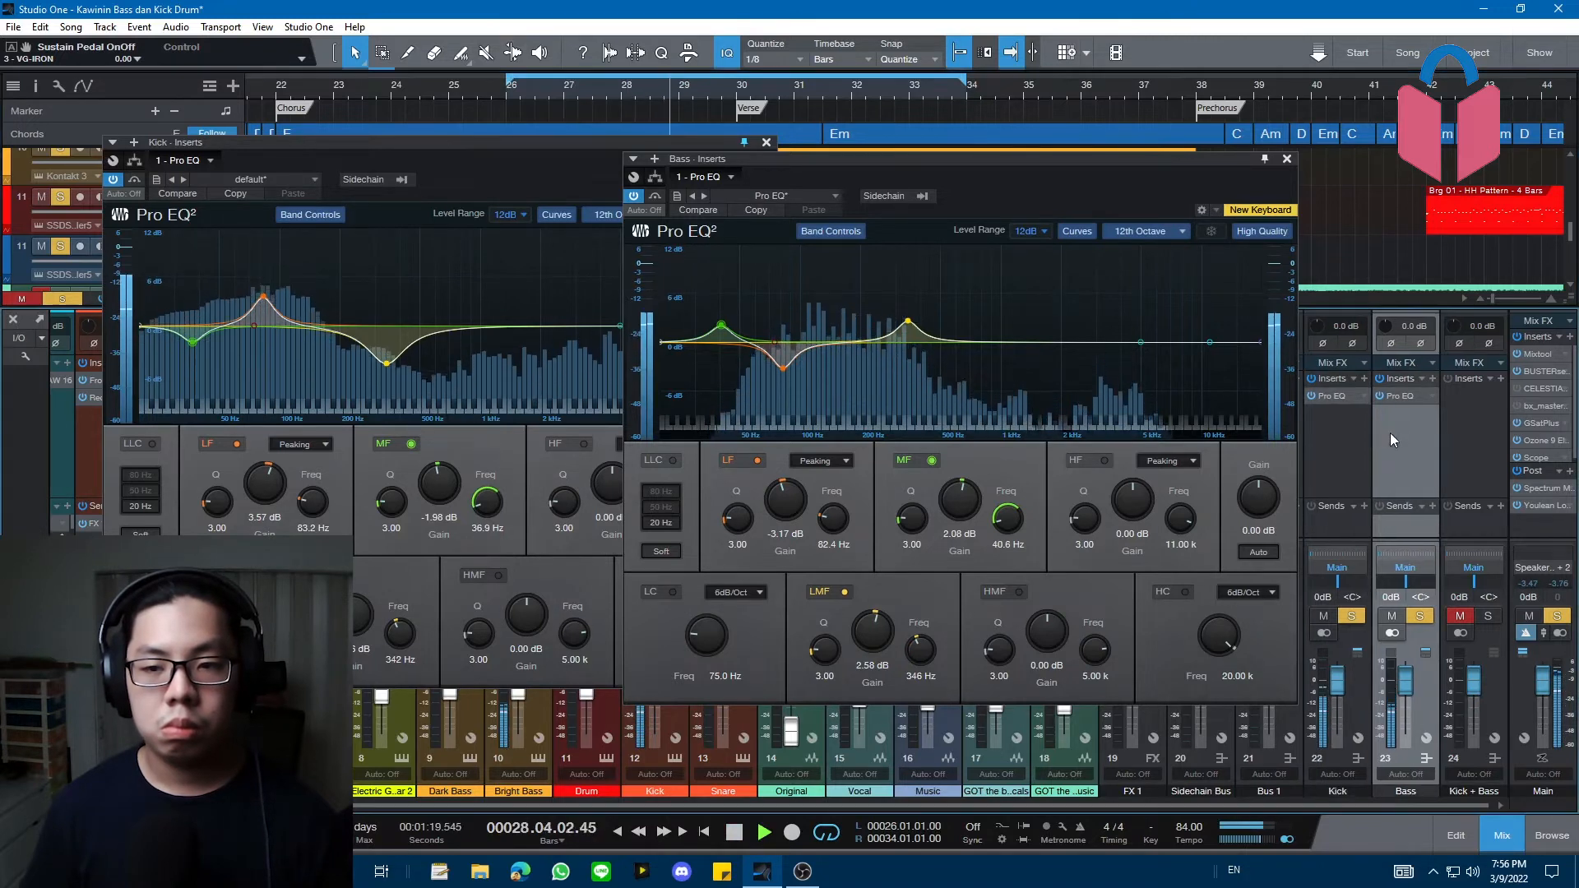
{"action": "left_click", "coordinate": [1339, 441]}
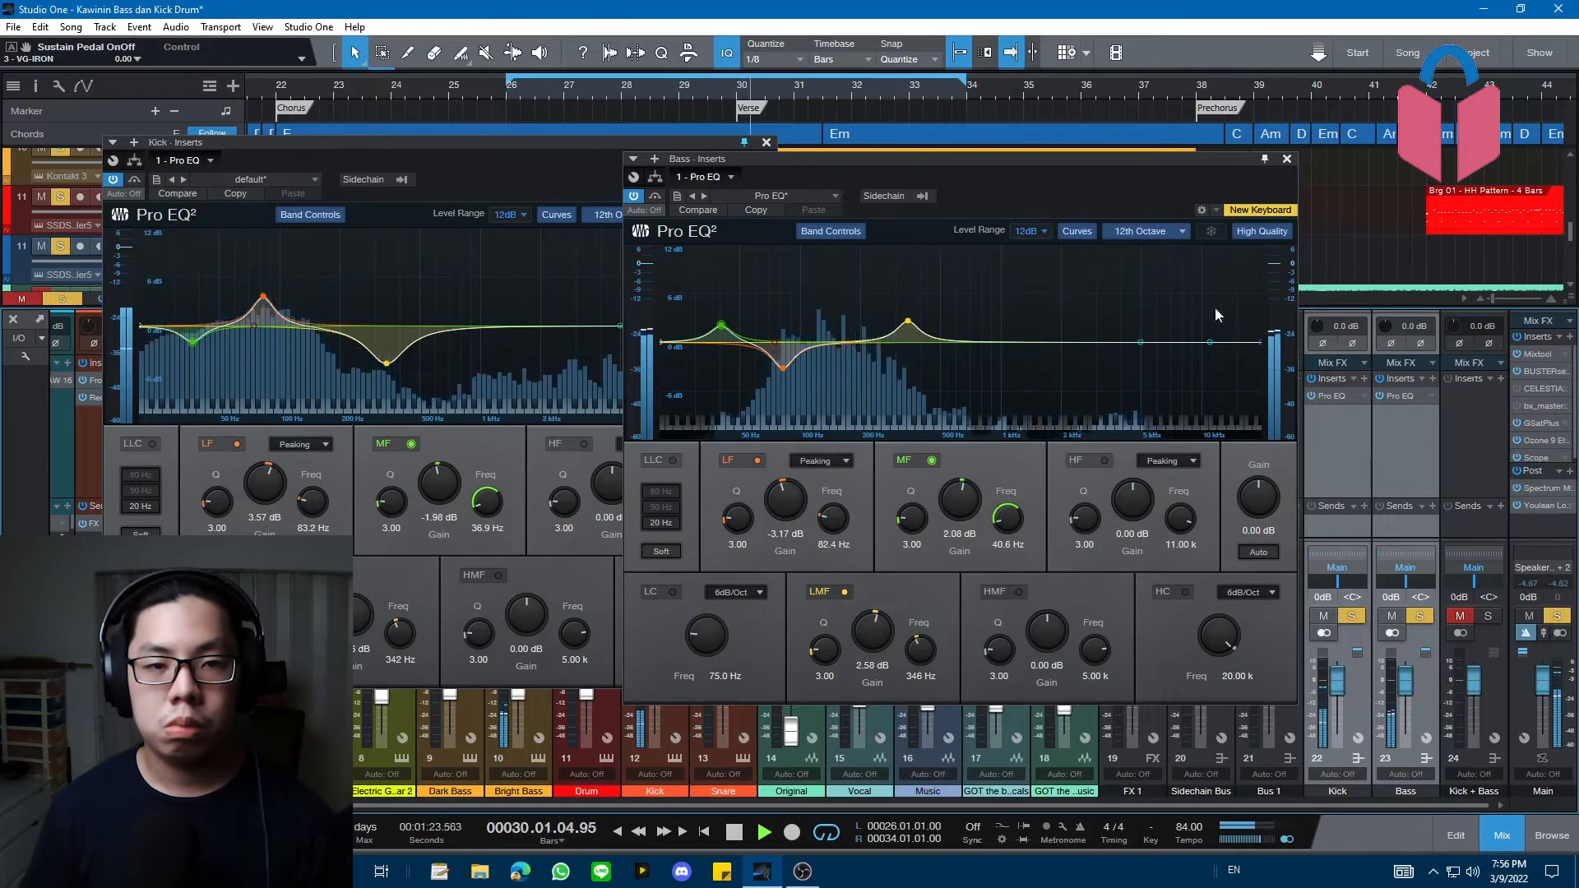
{"action": "mouse_move", "coordinate": [966, 85]}
{"action": "left_mouse_down"}
{"action": "mouse_move", "coordinate": [738, 84]}
{"action": "mouse_move", "coordinate": [972, 76]}
{"action": "left_mouse_up"}
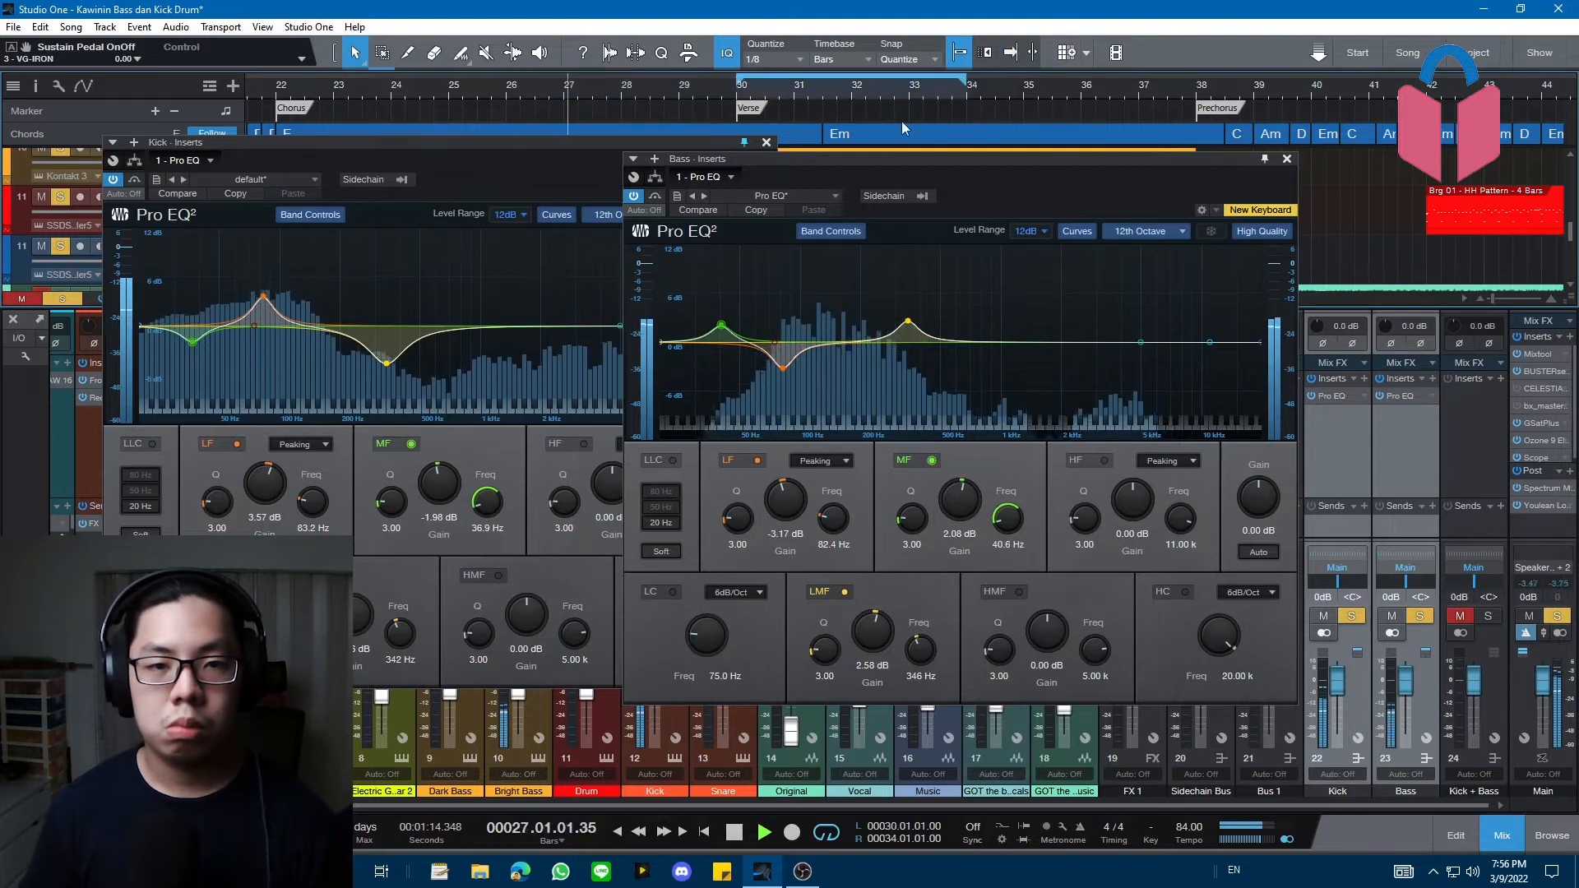
{"action": "left_click", "coordinate": [1010, 51]}
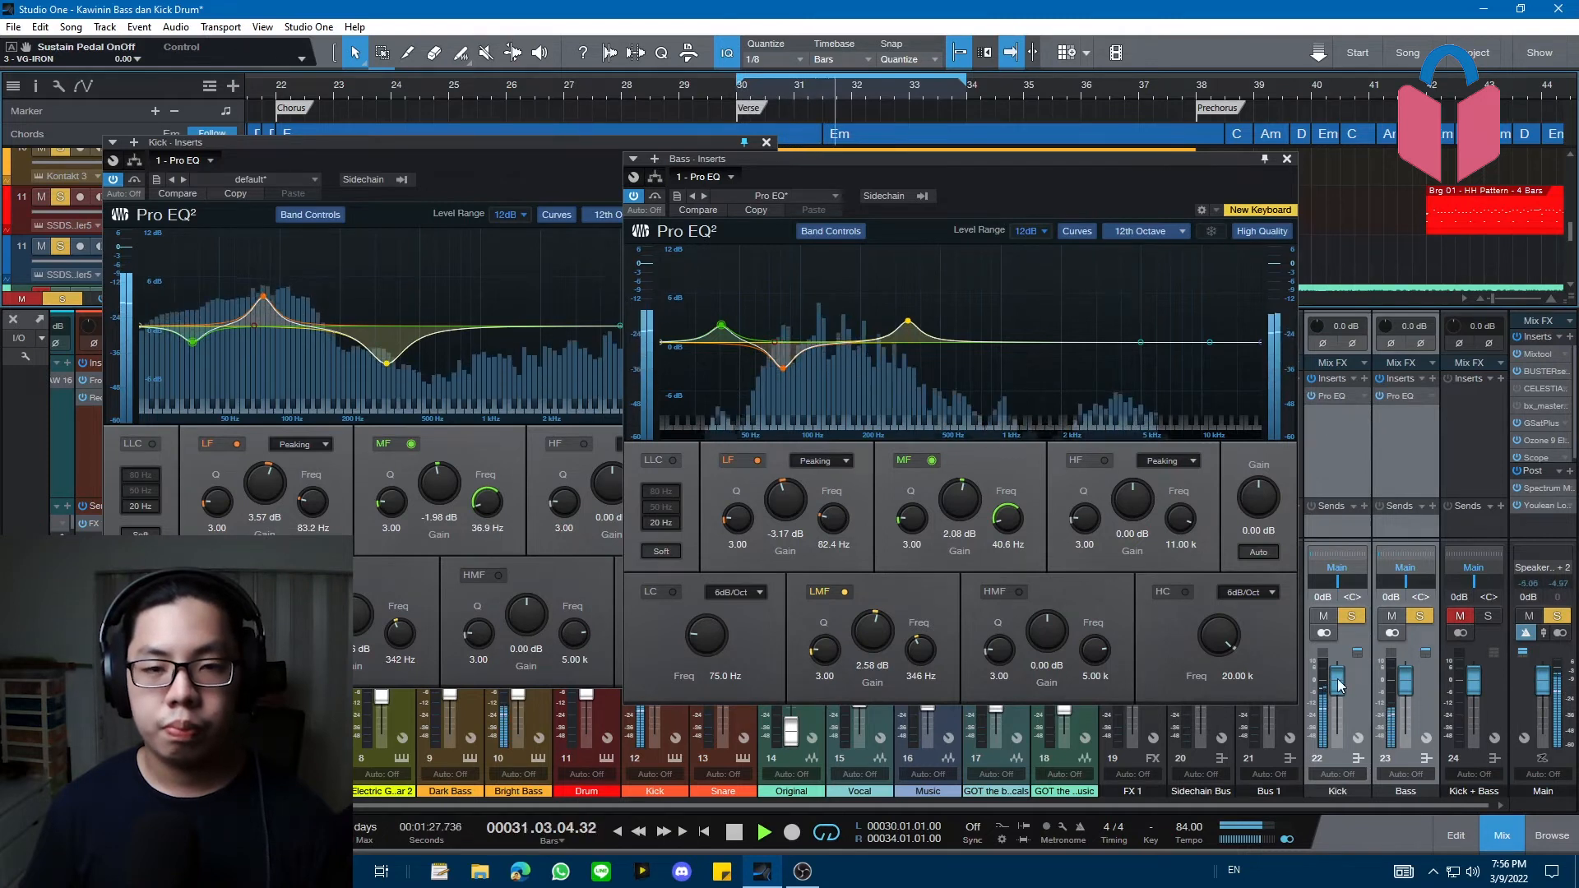
- Compare the kick and bass together with both buses' Pro EQs disabled and enabled, and stop playback
{"action": "left_click", "coordinate": [1313, 397]}
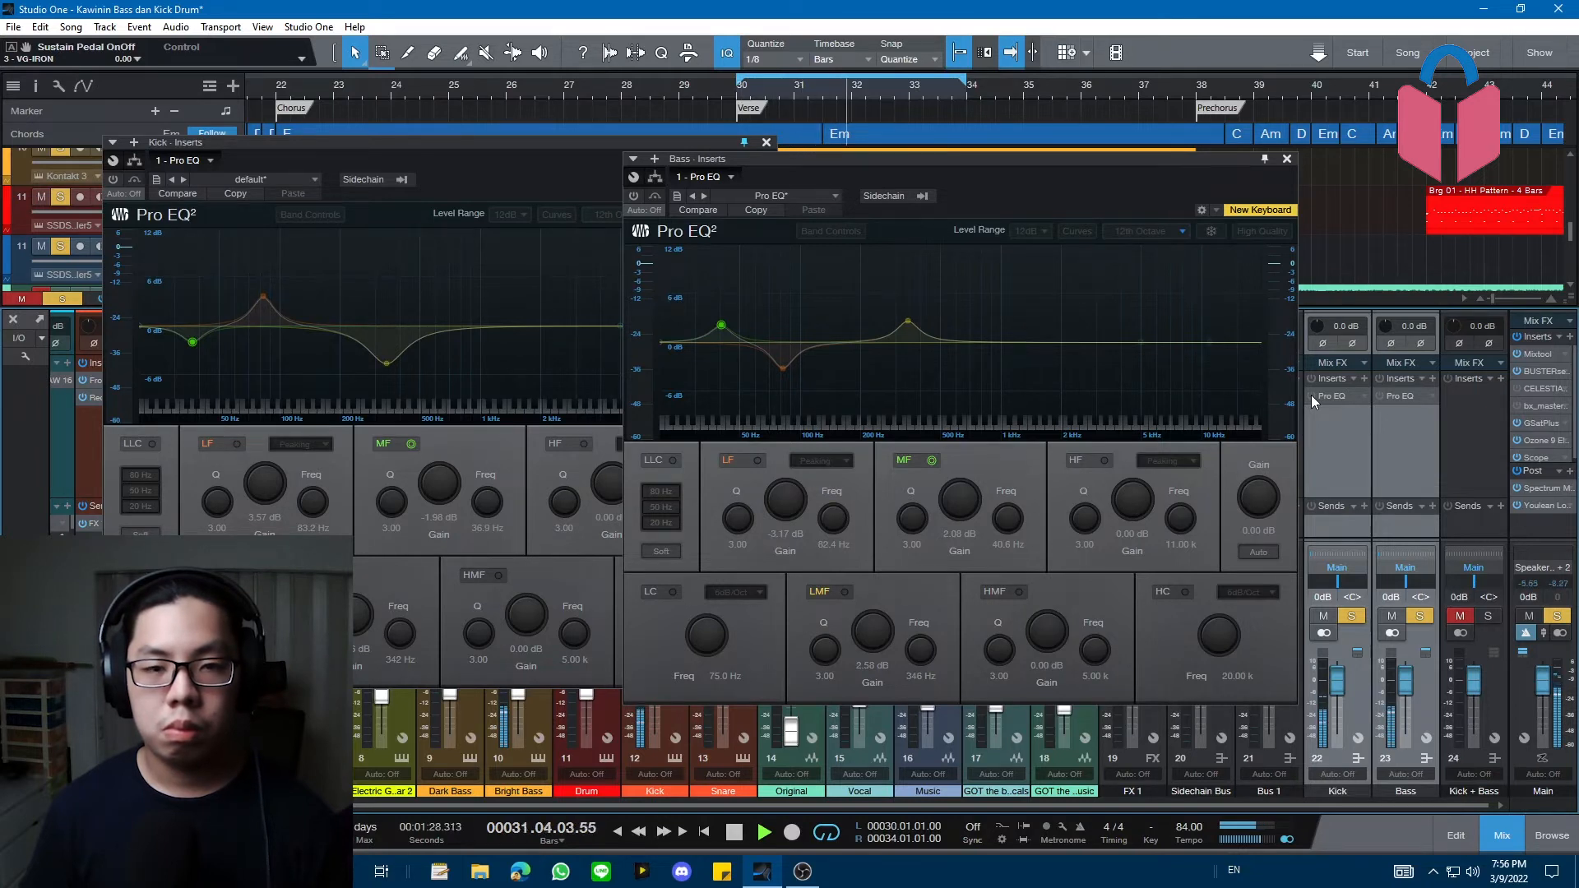
{"action": "left_click", "coordinate": [1313, 396]}
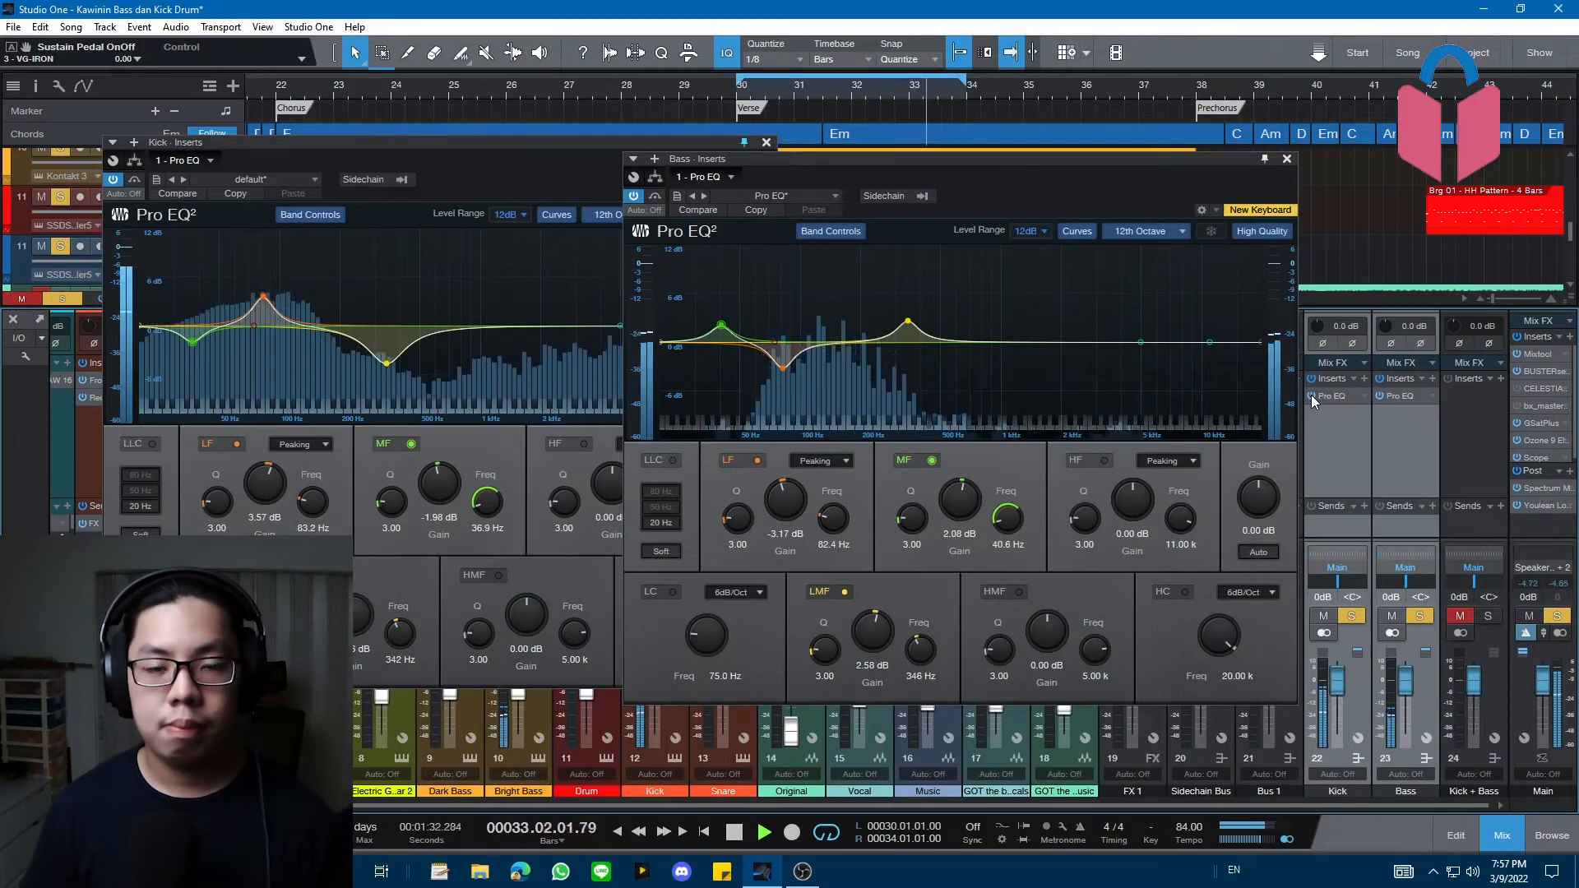
{"action": "key", "text": "space"}
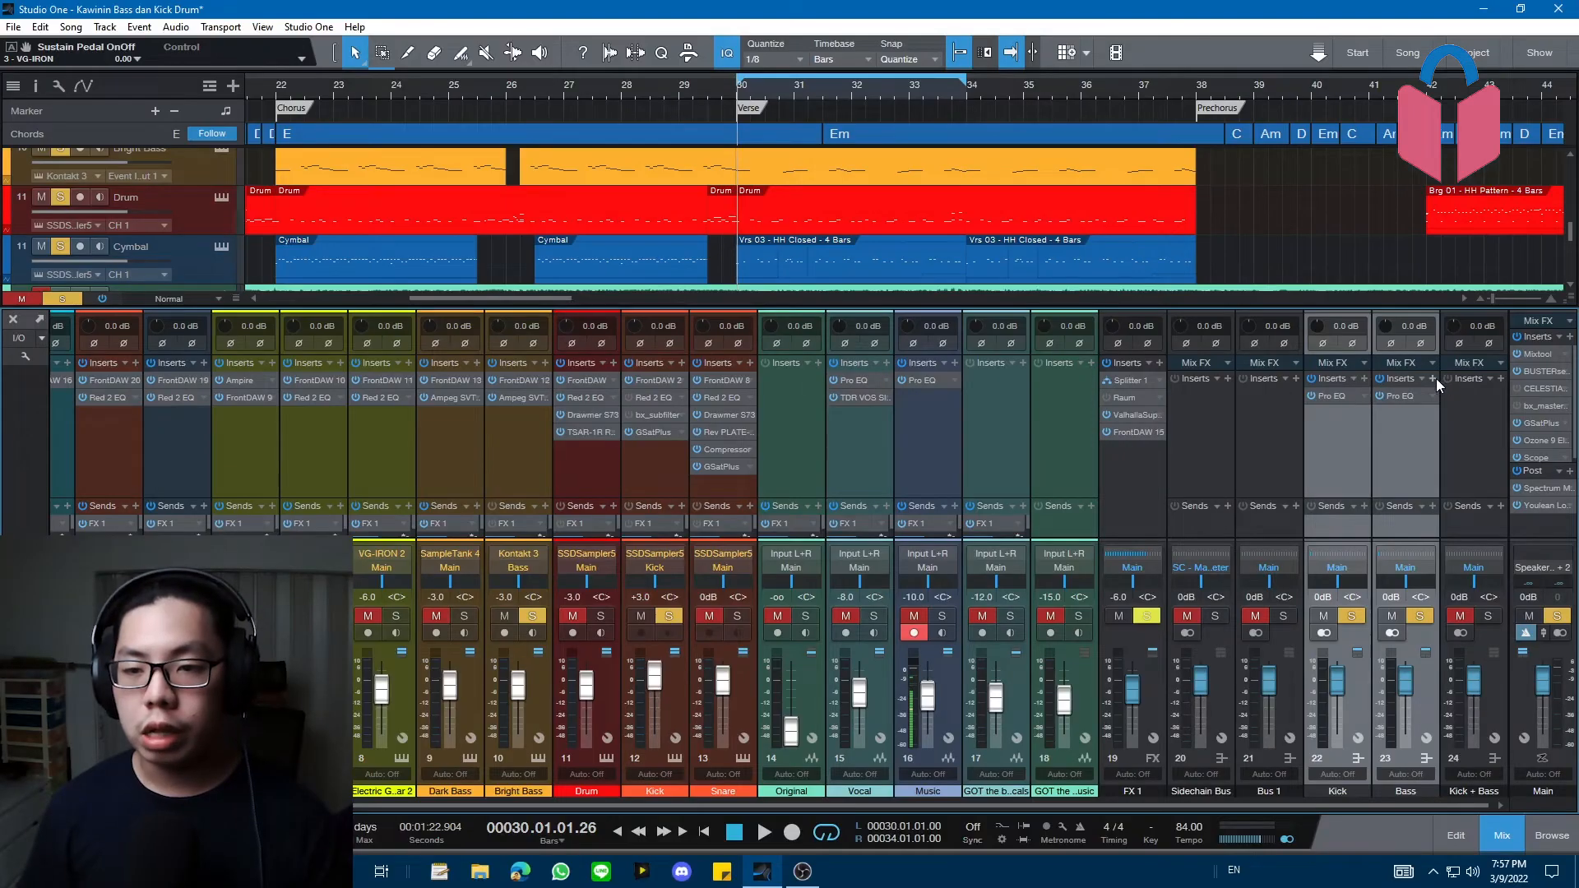
- Insert the stock Compressor on the selected Kick and Bass buses and enable the sidechain input on the Bass bus's Compressor
{"action": "left_click", "coordinate": [1434, 379]}
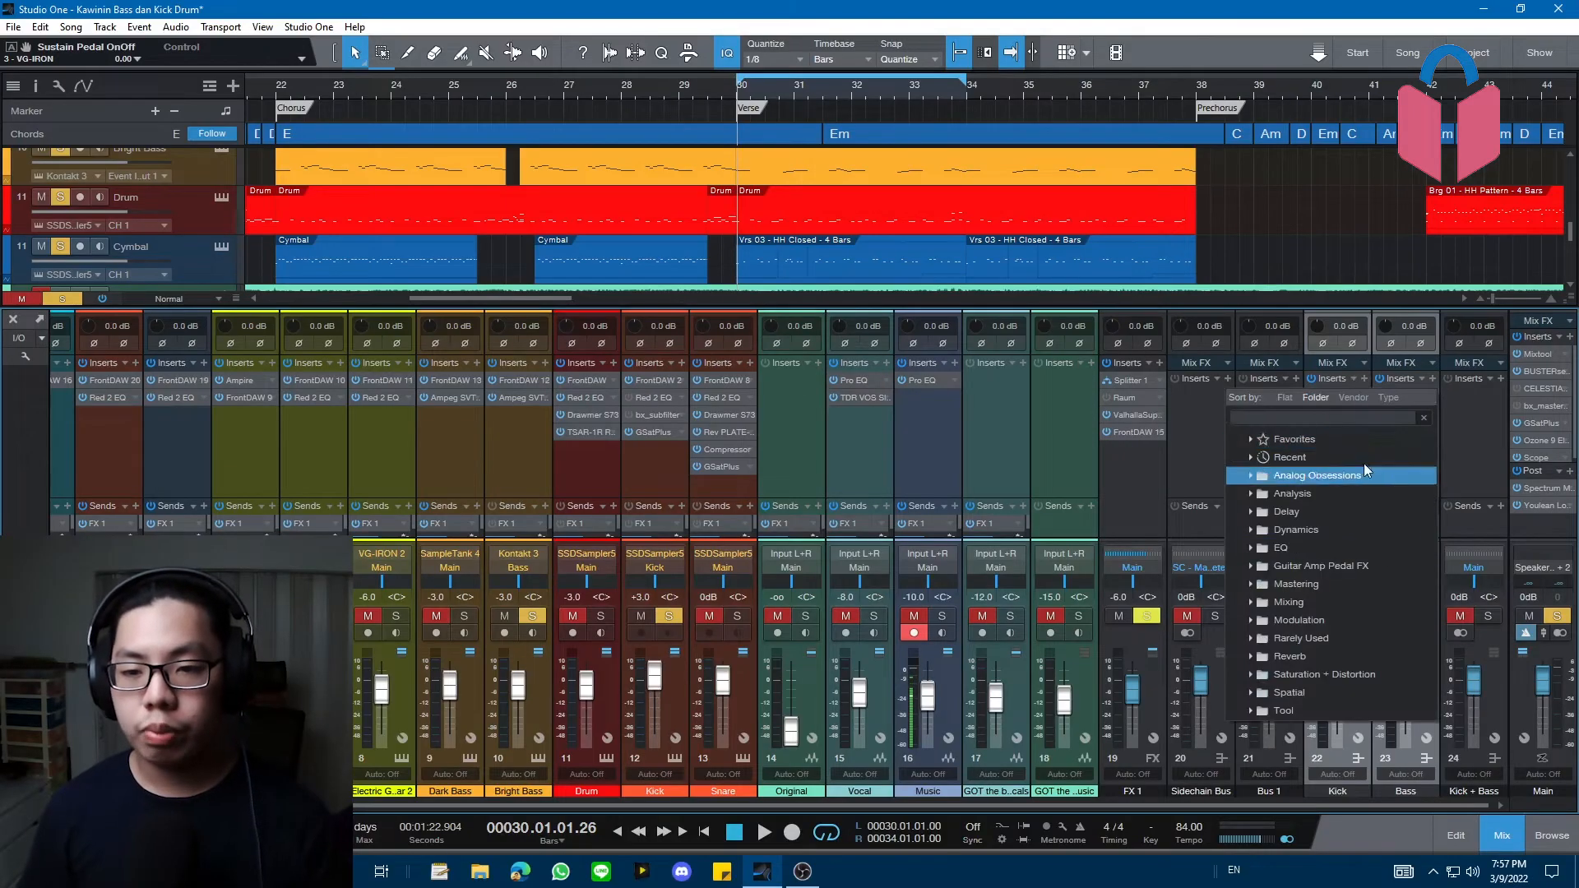
{"action": "type", "text": "com"}
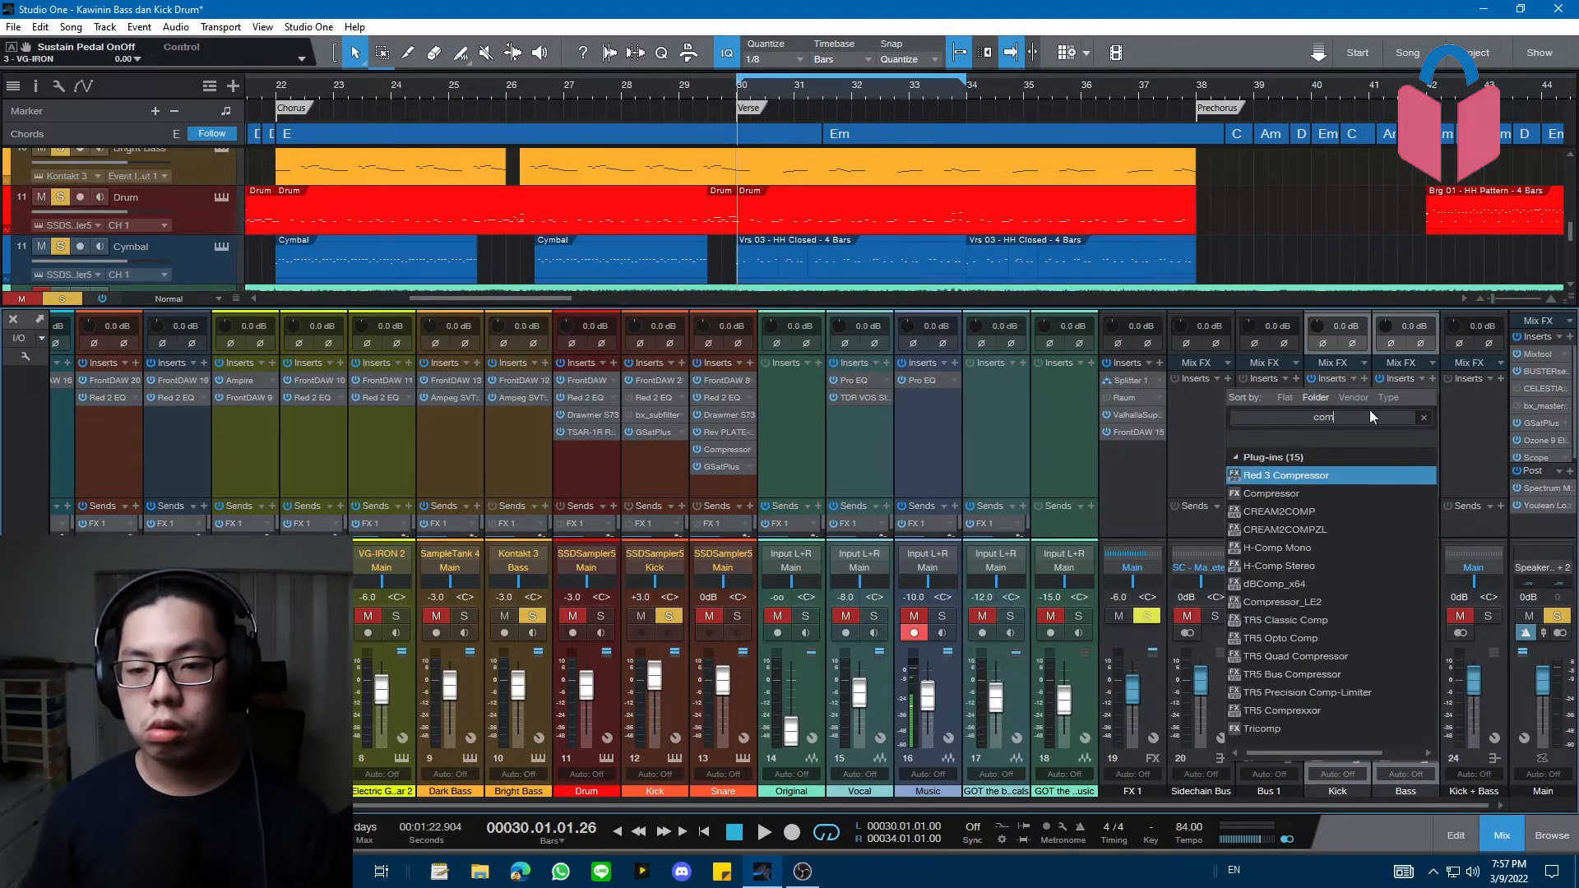
{"action": "double_click", "coordinate": [1340, 487]}
{"action": "left_click_drag", "start_coordinate": [619, 174], "coordinate": [1028, 192]}
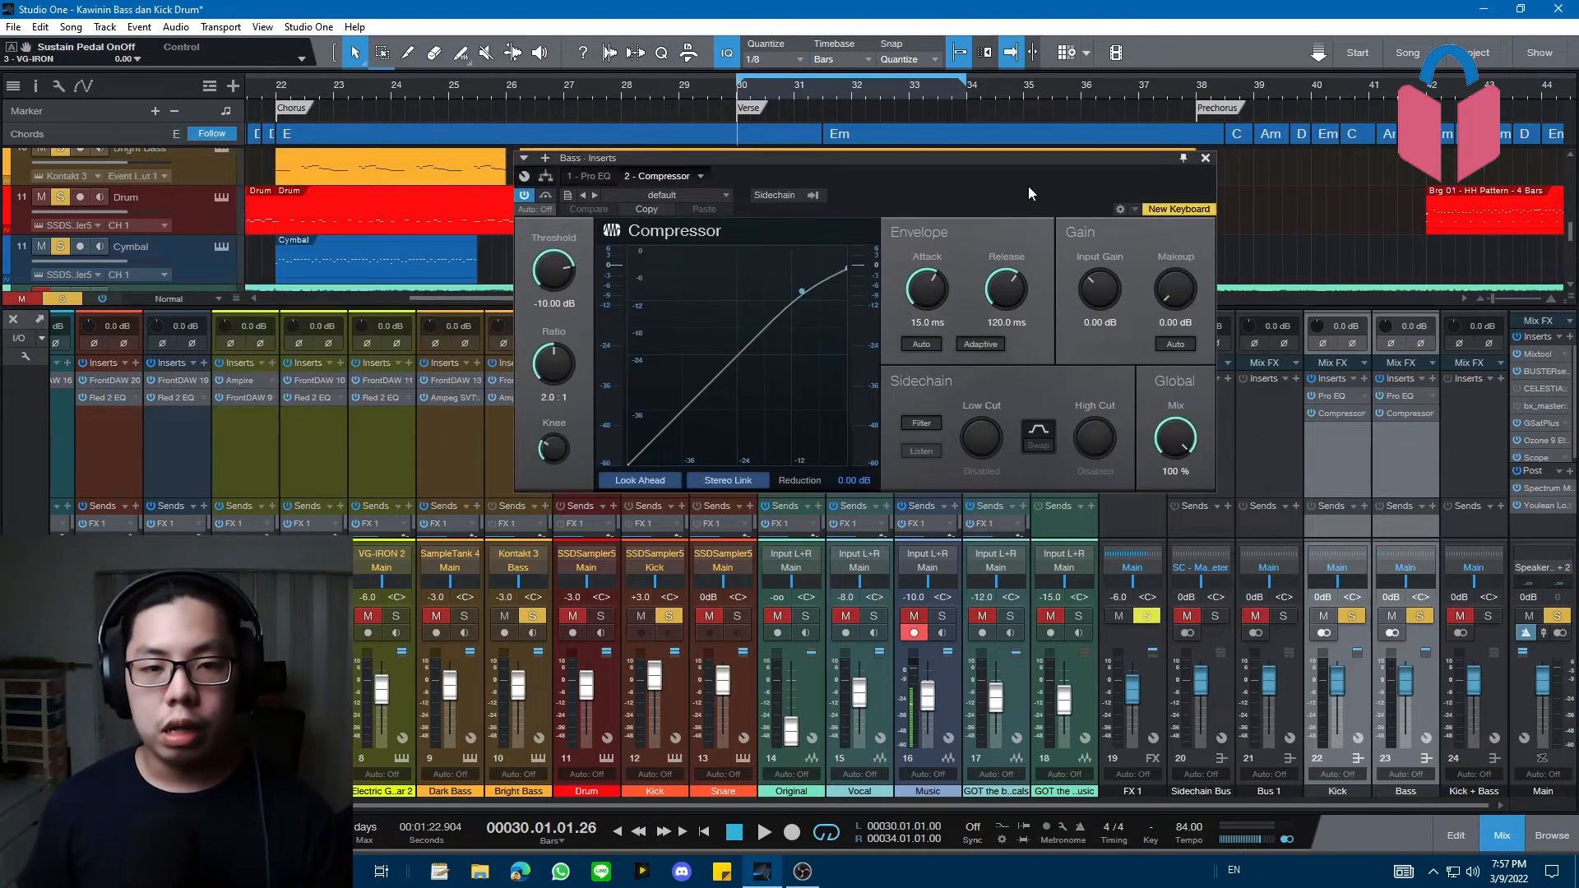
{"action": "left_click", "coordinate": [771, 200]}
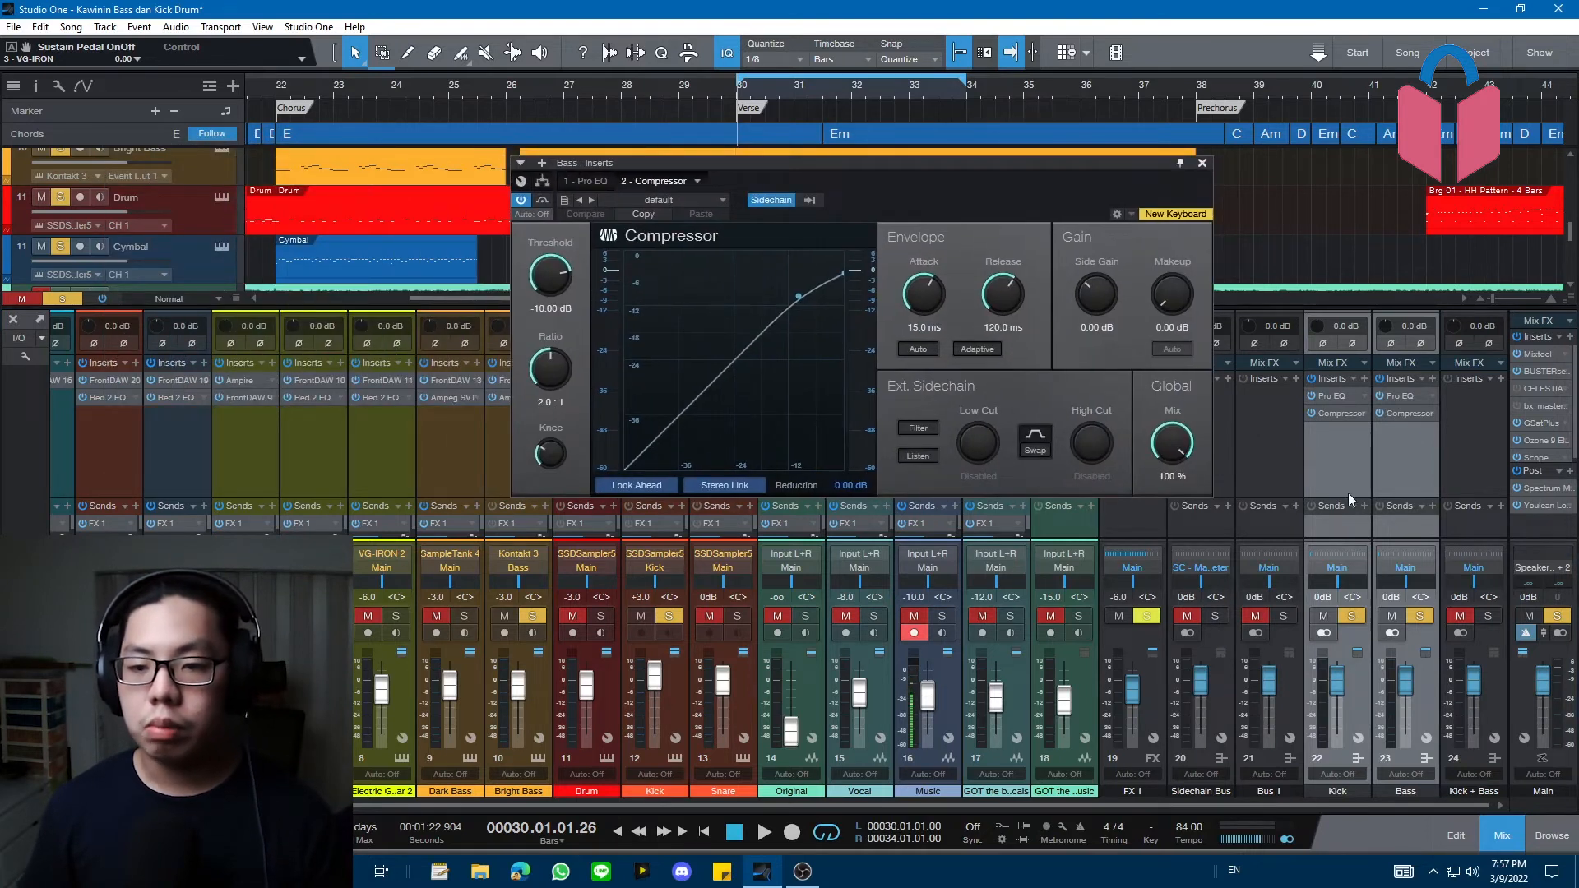
- Add a send on the Kick bus routed to the sidechain of the Bass bus's Compressor
{"action": "left_click", "coordinate": [1365, 508]}
{"action": "left_click", "coordinate": [1367, 633]}
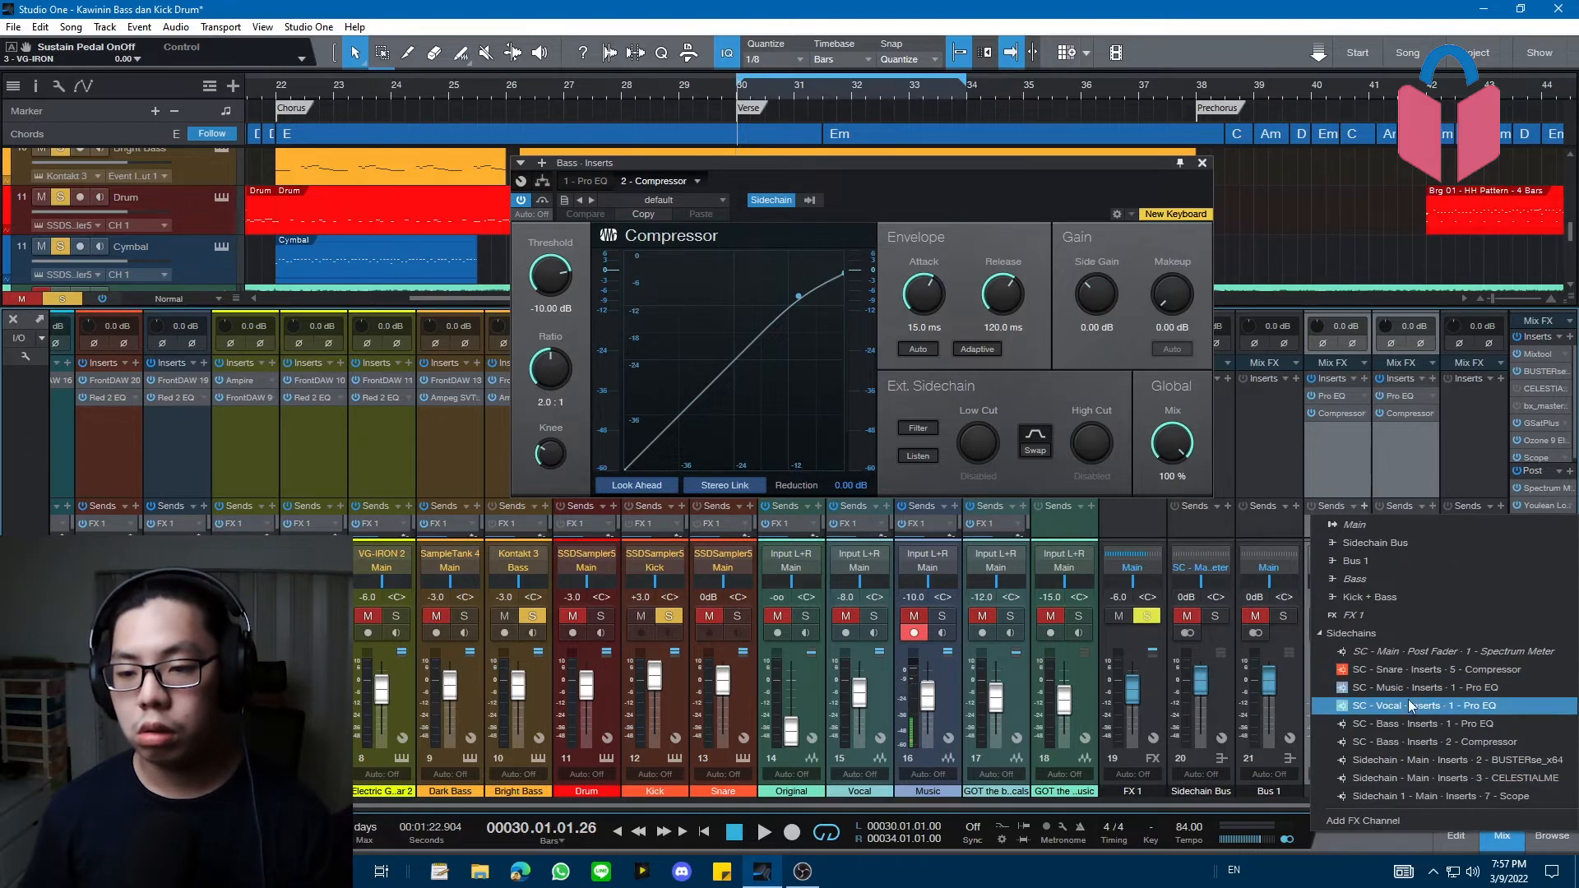
{"action": "left_click", "coordinate": [1414, 741]}
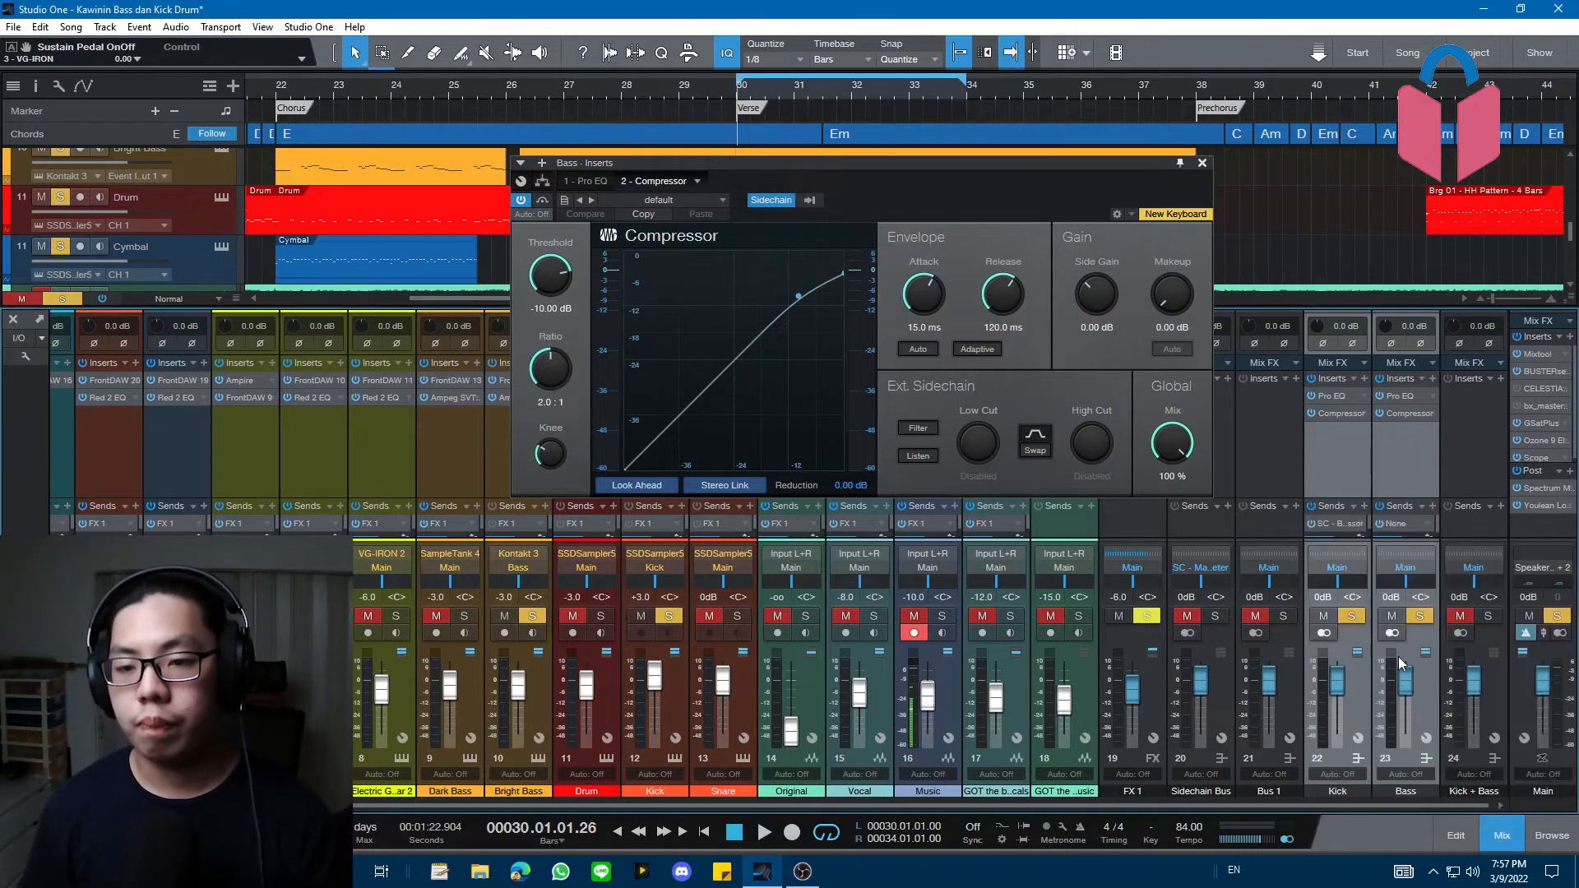
- Select only the Bass bus, then remove the Compressor from the Kick bus and the empty send from the Bass bus
{"action": "left_click", "coordinate": [1431, 523]}
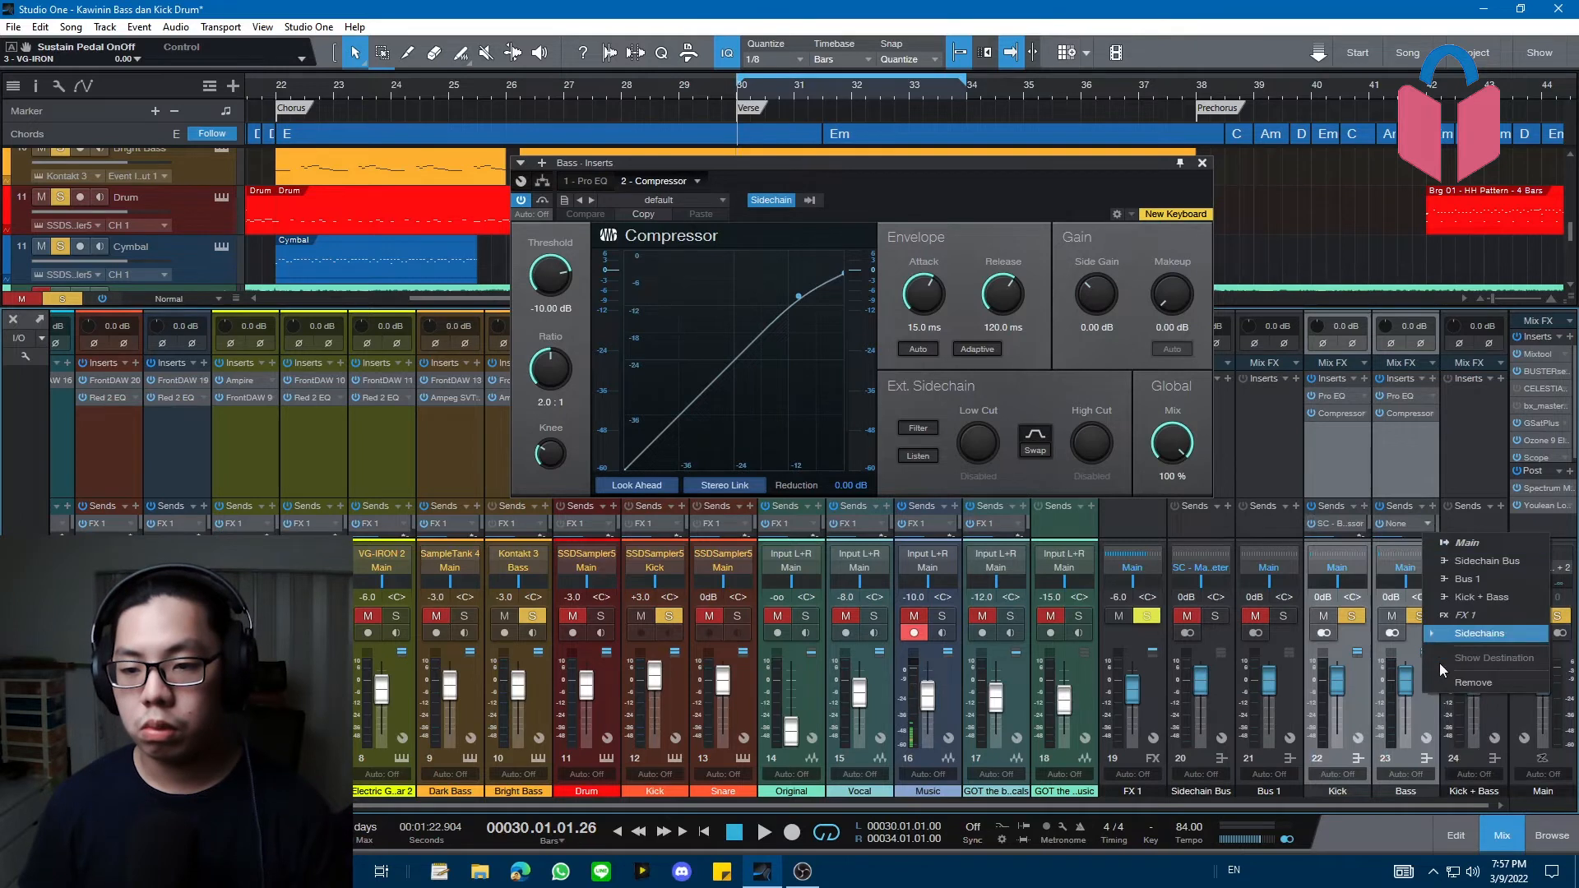
{"action": "left_click", "coordinate": [1397, 447]}
{"action": "left_click", "coordinate": [1399, 463], "text": "ctrl"}
{"action": "left_click", "coordinate": [1399, 462]}
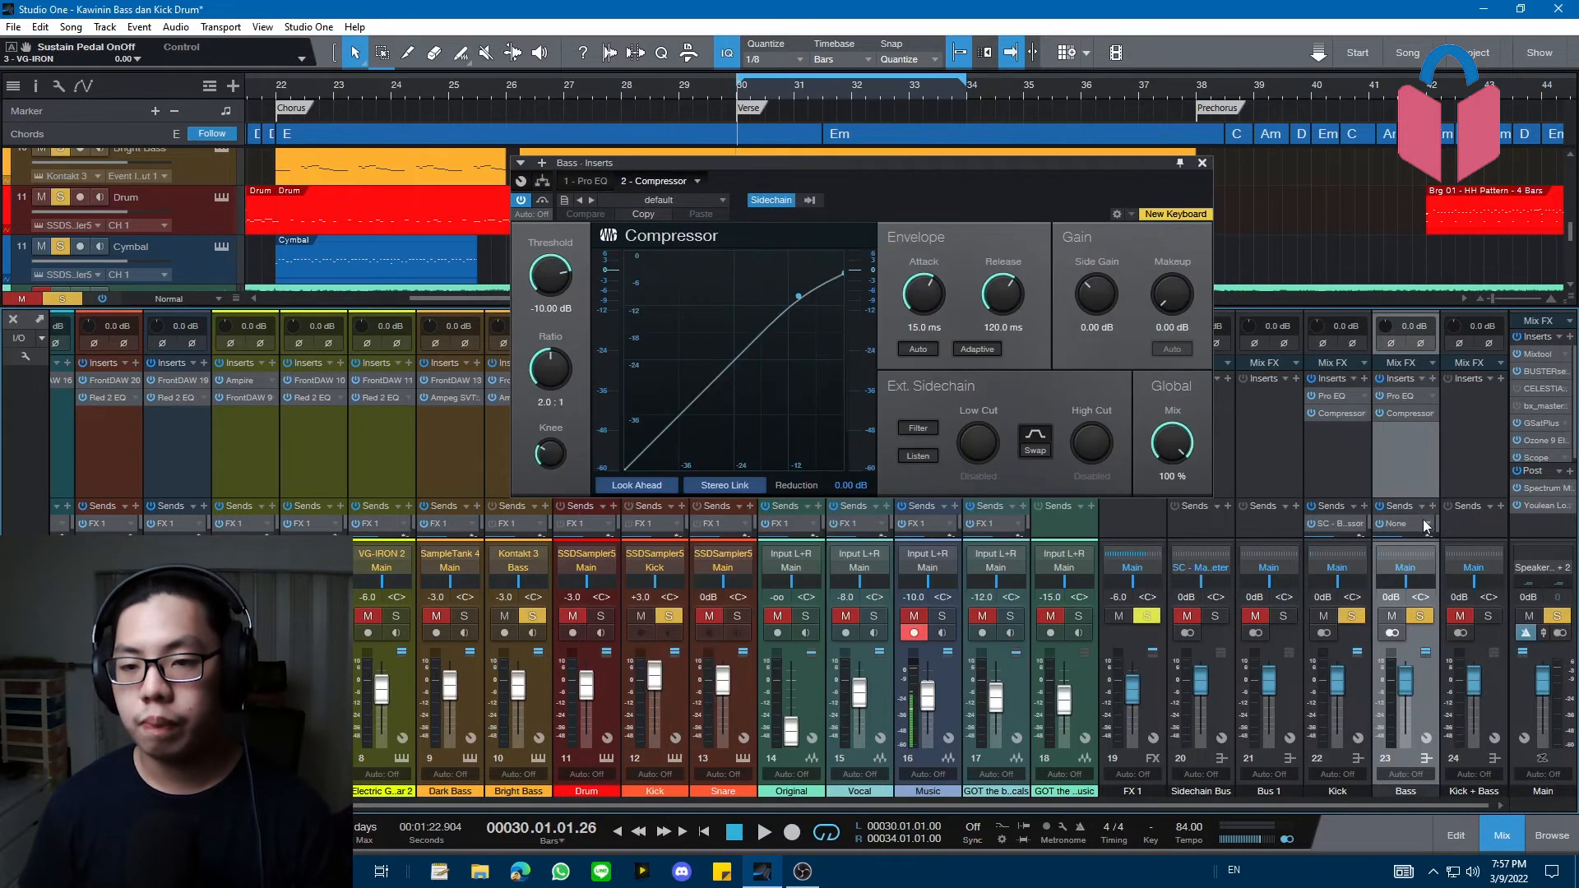
{"action": "left_click", "coordinate": [1363, 413]}
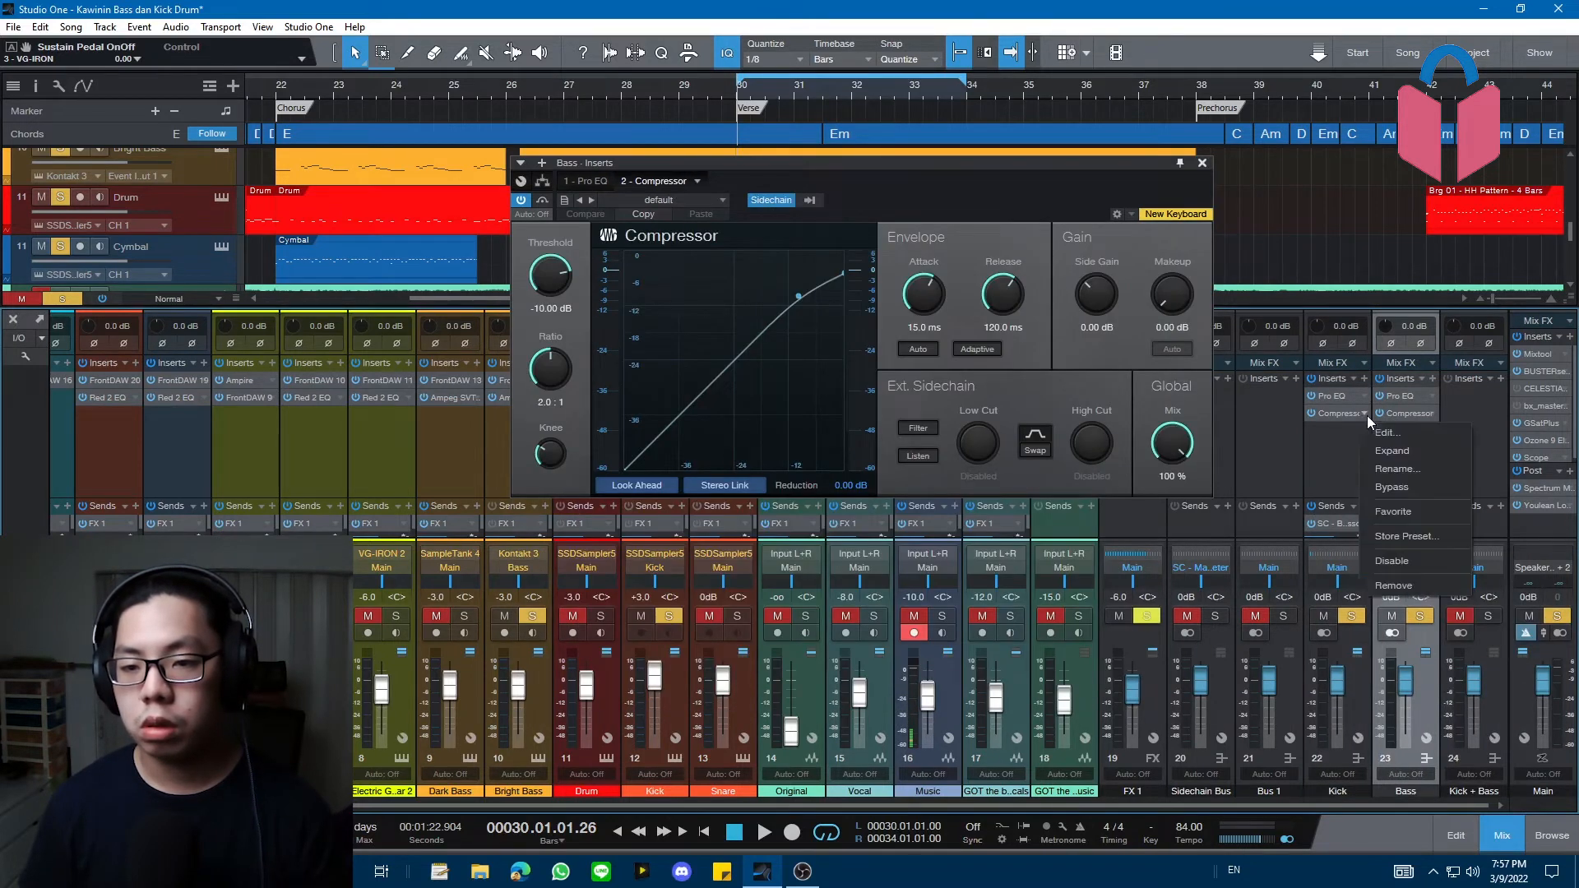
{"action": "left_click", "coordinate": [1432, 582]}
{"action": "left_click", "coordinate": [1428, 525]}
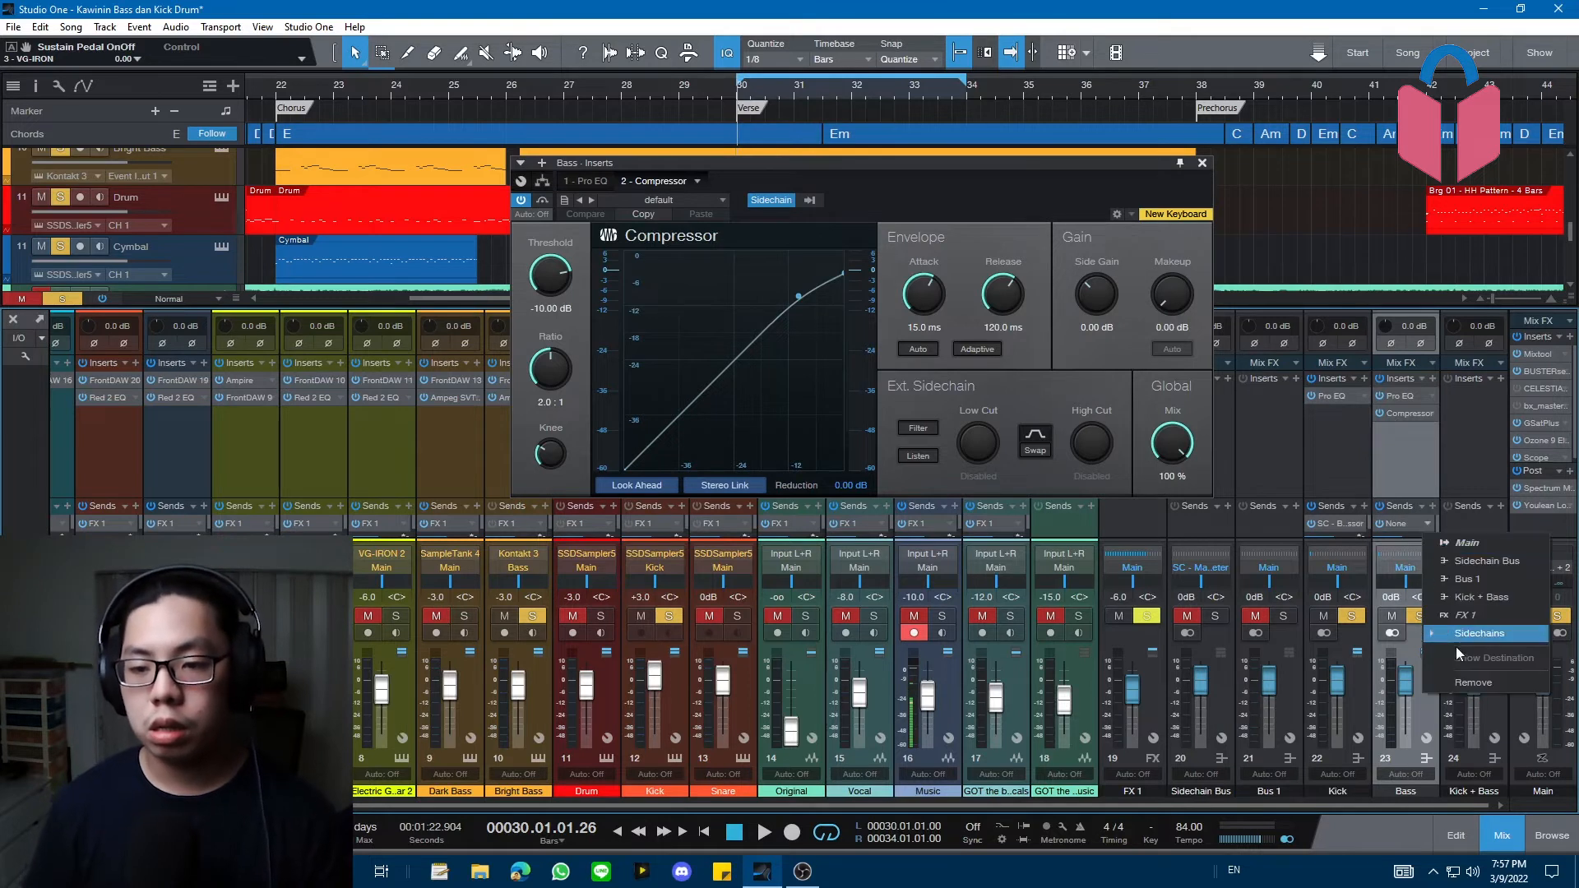
{"action": "left_click", "coordinate": [1458, 678]}
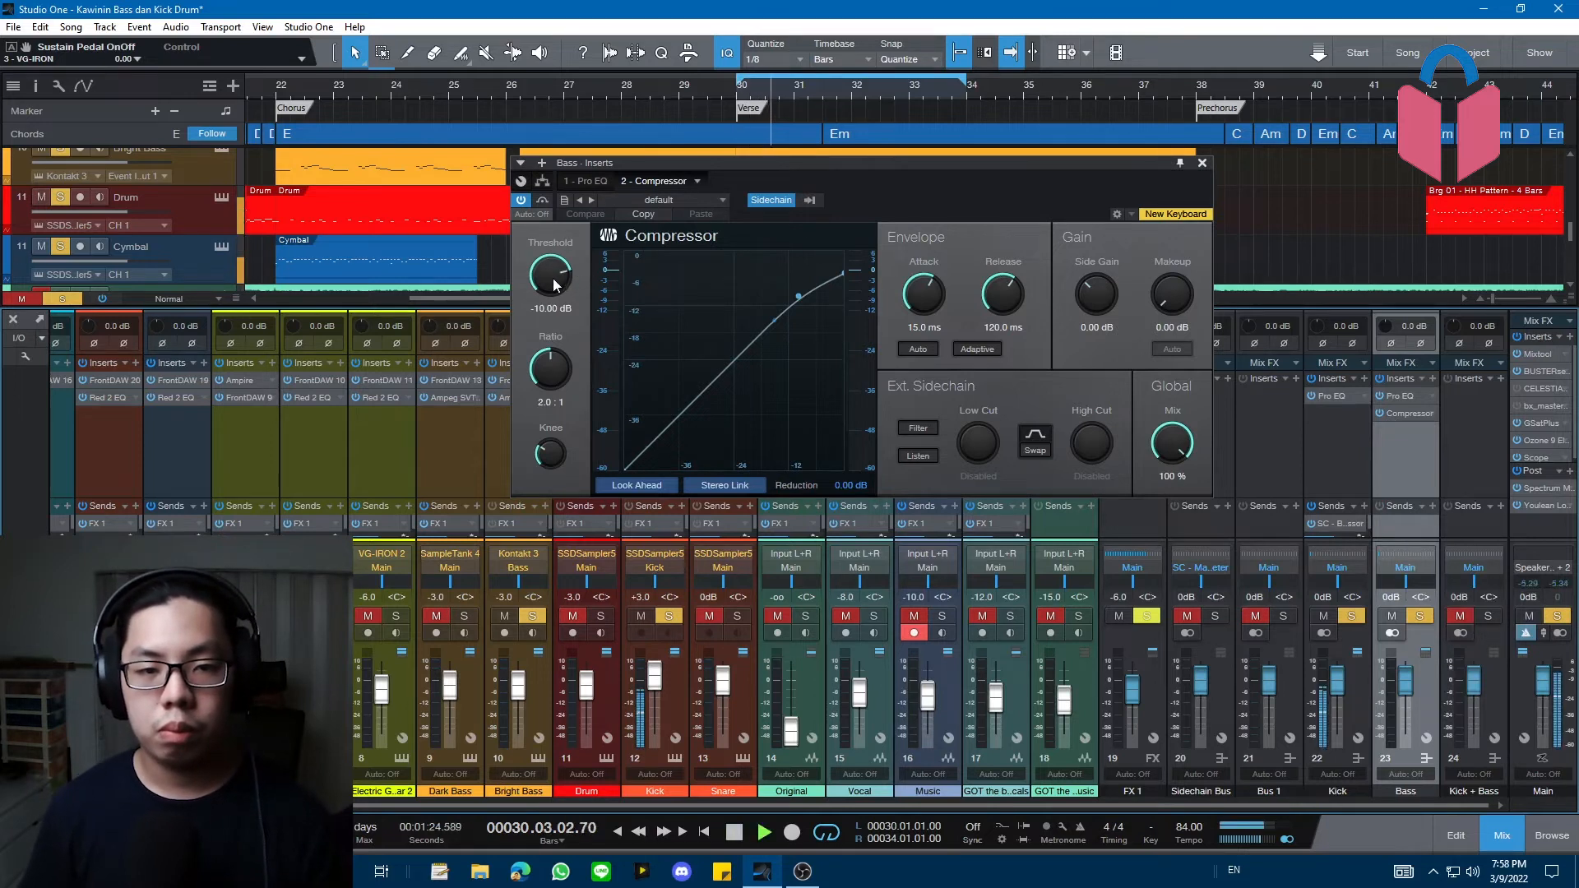
- During playback, set the Bass Compressor's threshold to -21.60 dB, ratio to 6.3:1 and release to 65.4 ms
{"action": "scroll", "coordinate": [553, 278], "scroll_direction": "down", "scroll_amount": 4}
{"action": "scroll", "coordinate": [553, 278], "scroll_direction": "down", "scroll_amount": 5}
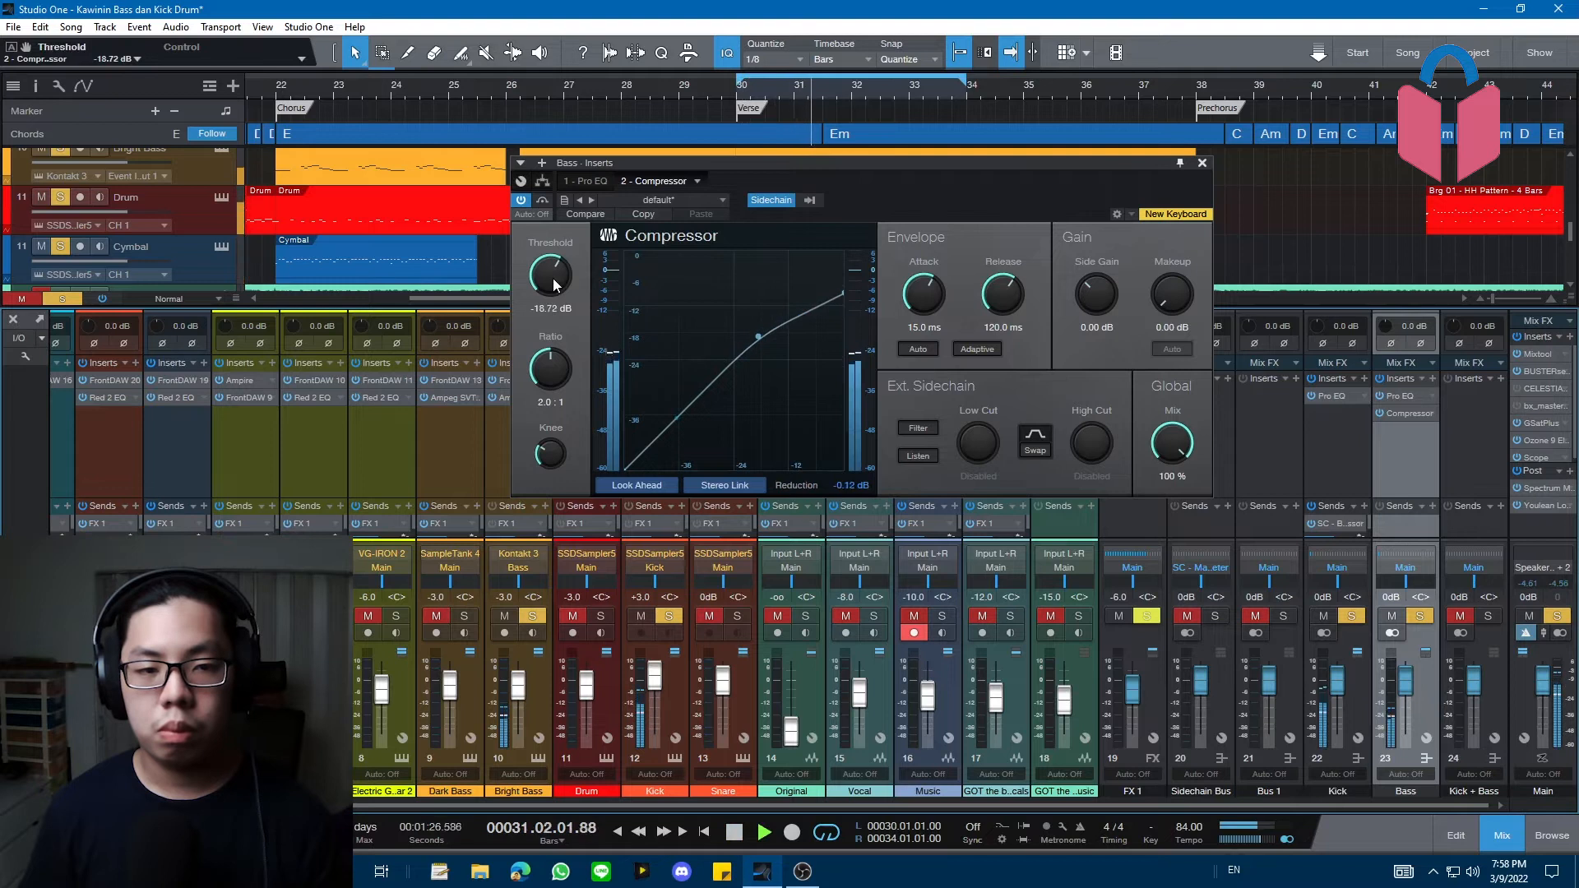
{"action": "scroll", "coordinate": [555, 366], "scroll_direction": "up", "scroll_amount": 4}
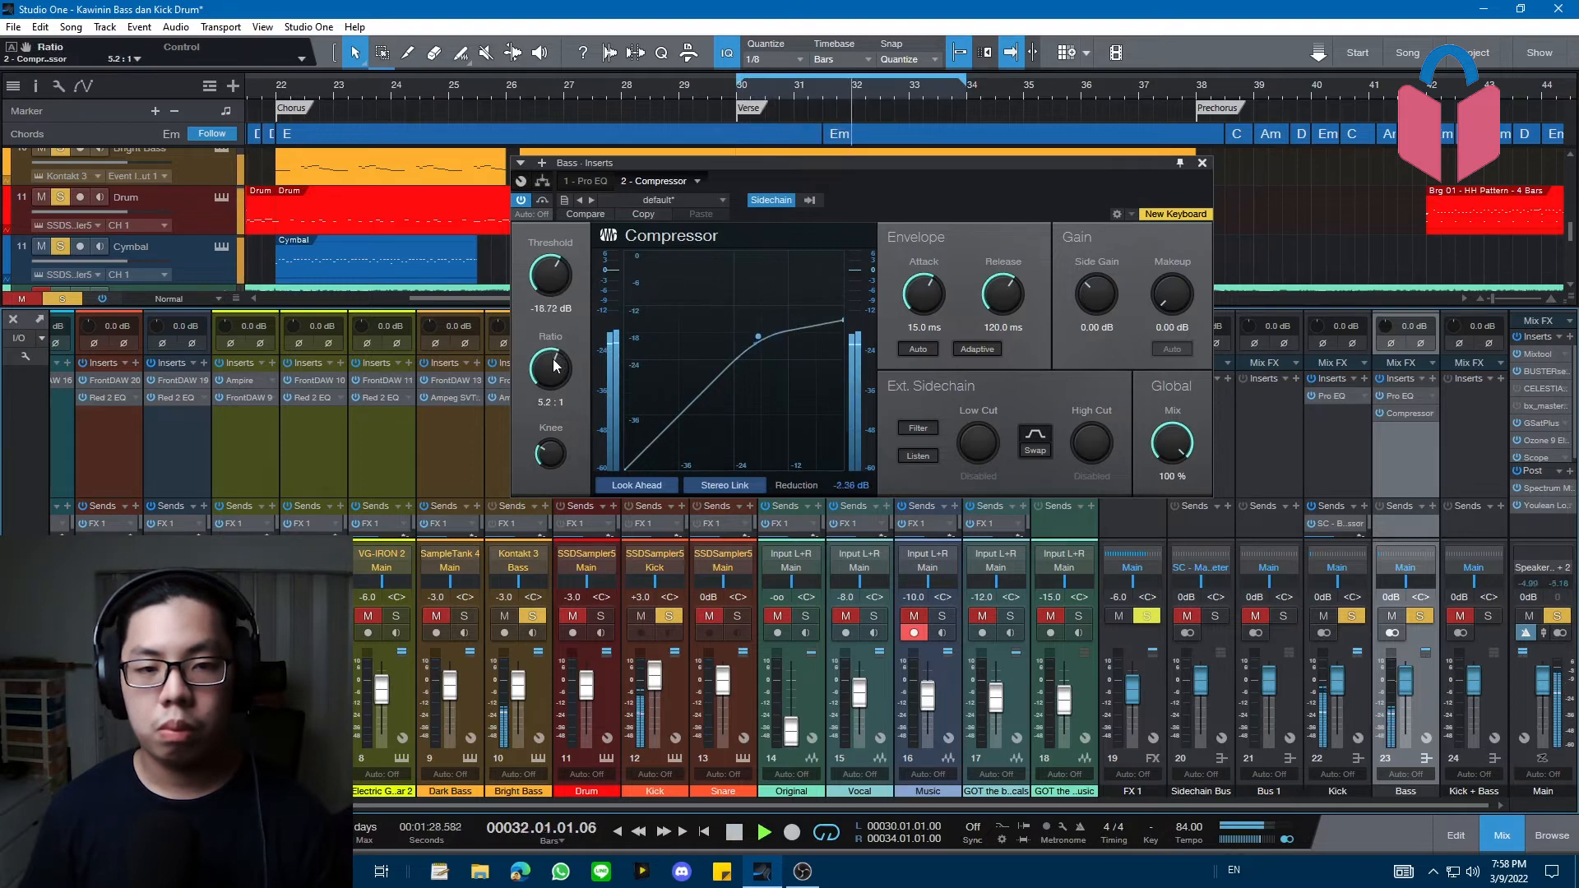
{"action": "scroll", "coordinate": [555, 366], "scroll_direction": "up", "scroll_amount": 2}
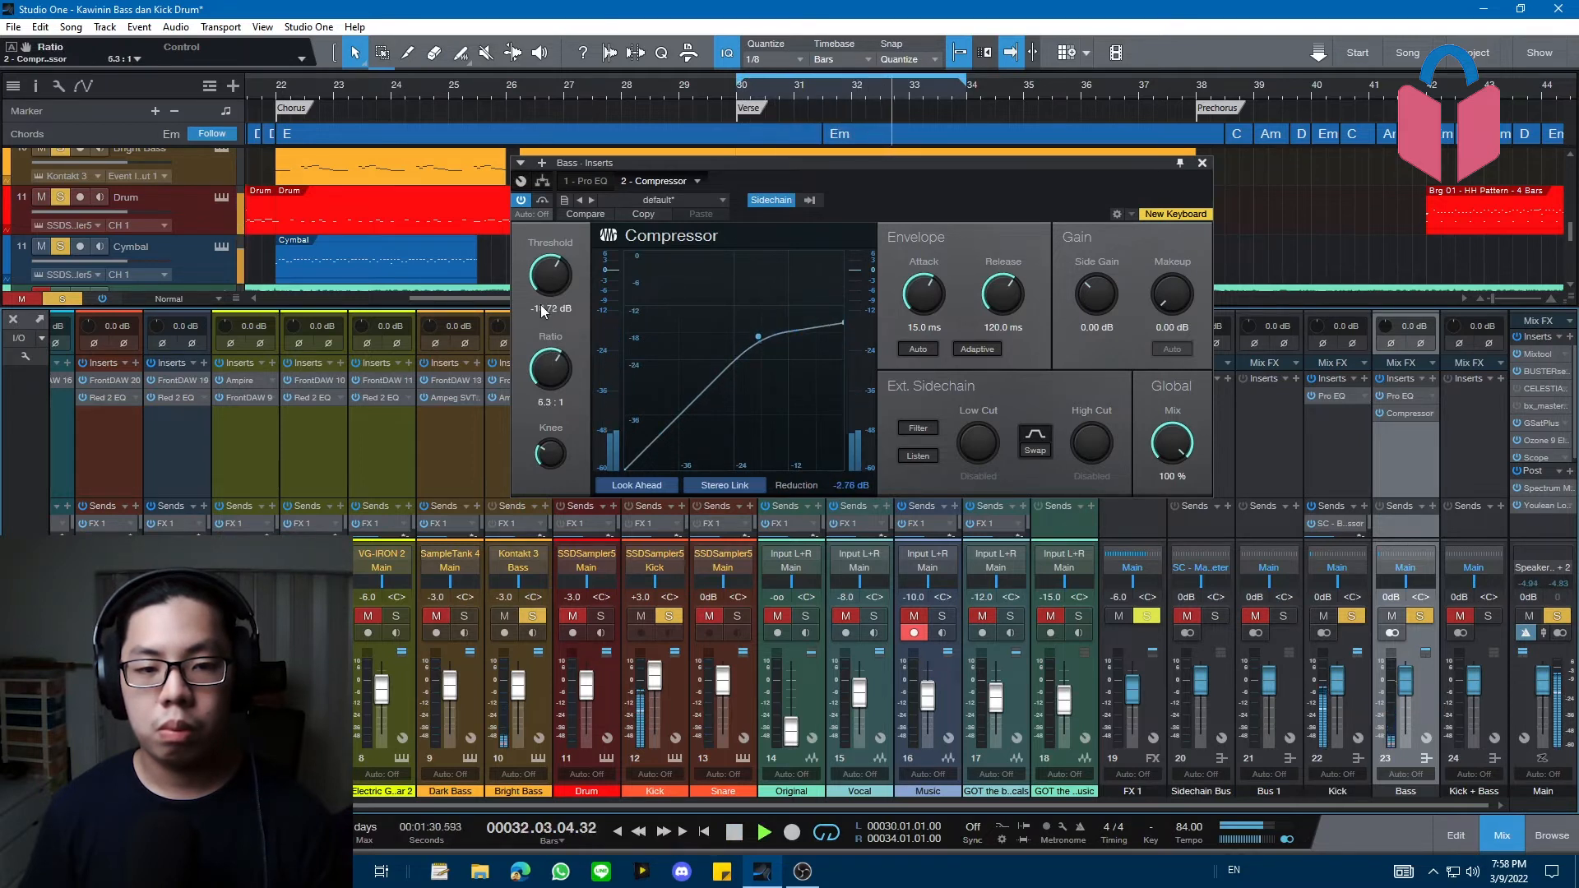
{"action": "scroll", "coordinate": [542, 310], "scroll_direction": "down", "scroll_amount": 3}
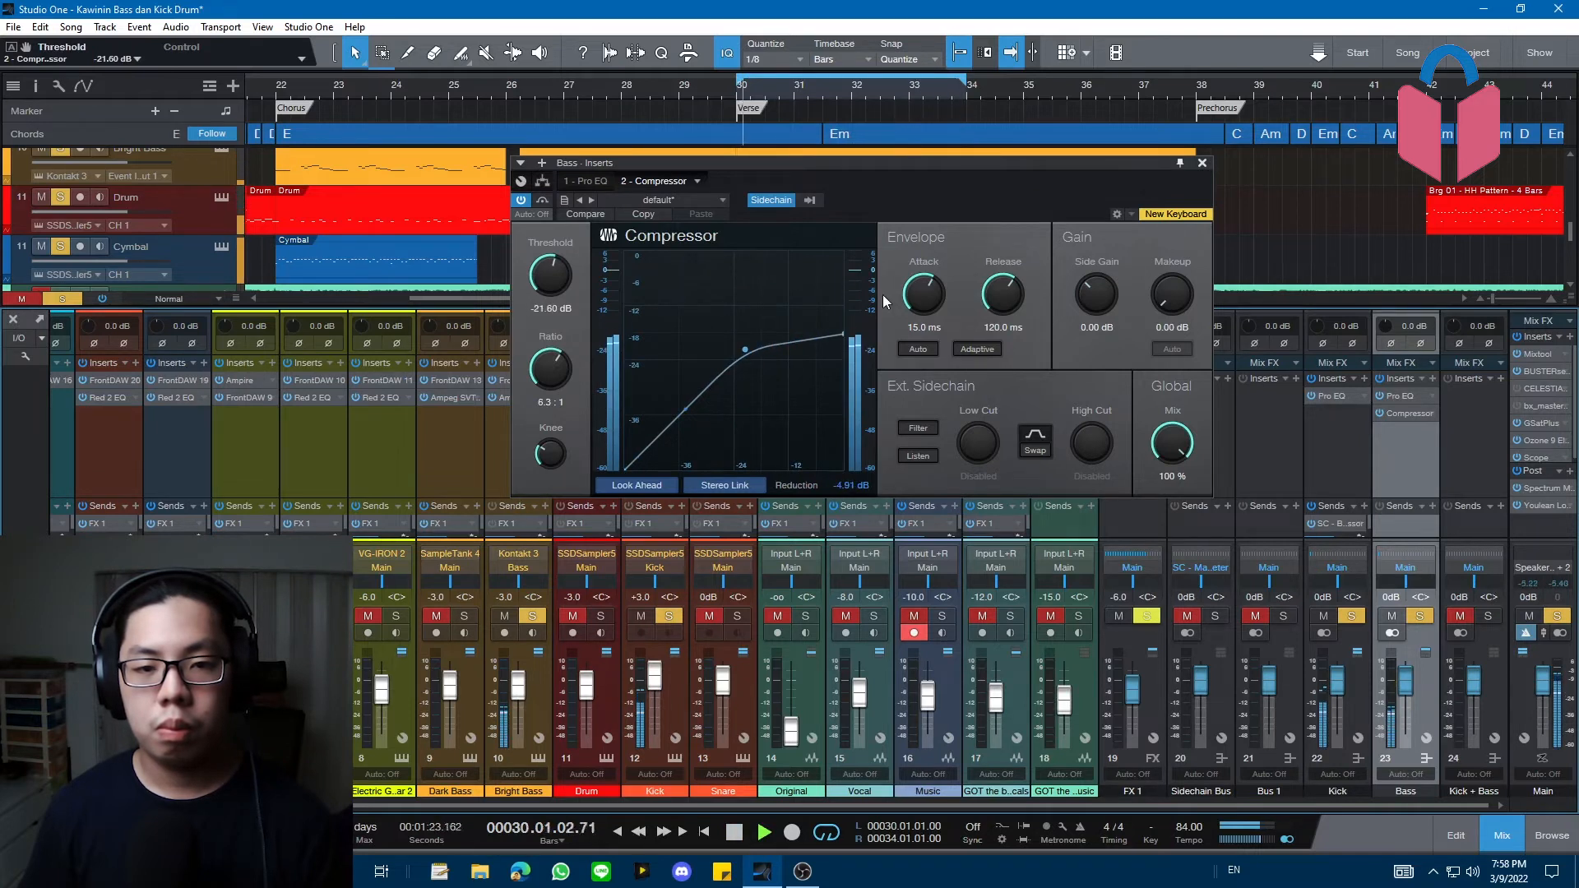
{"action": "scroll", "coordinate": [1020, 298], "scroll_direction": "down", "scroll_amount": 3}
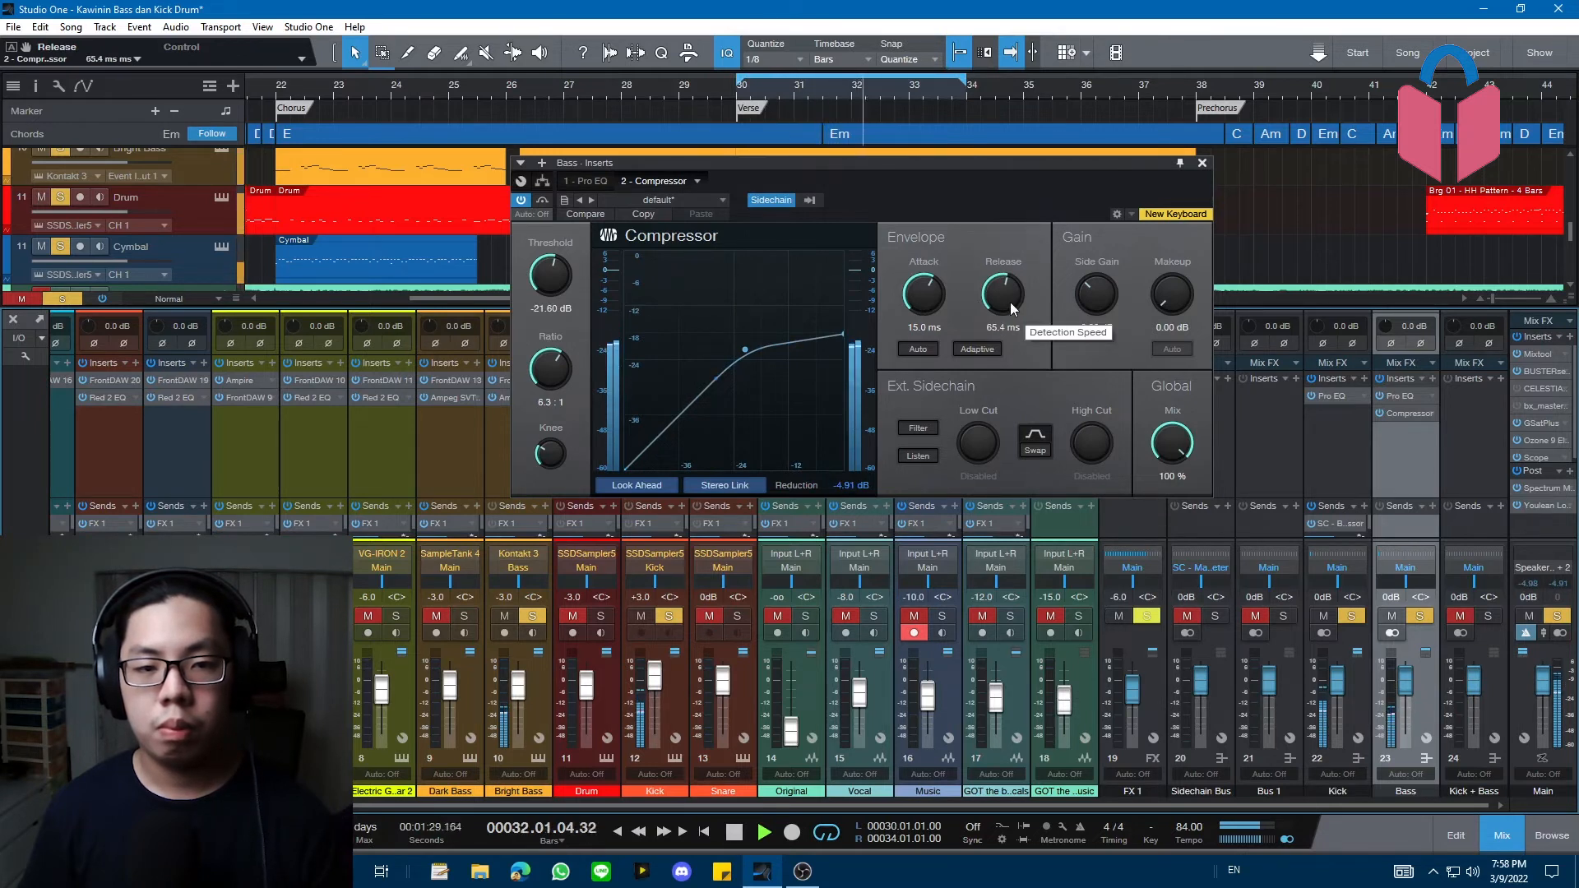
- Raise the Bass bus volume to +6.0 dB, lower its Compressor threshold to -24.00 dB and play from bar 30
{"action": "left_click", "coordinate": [741, 90]}
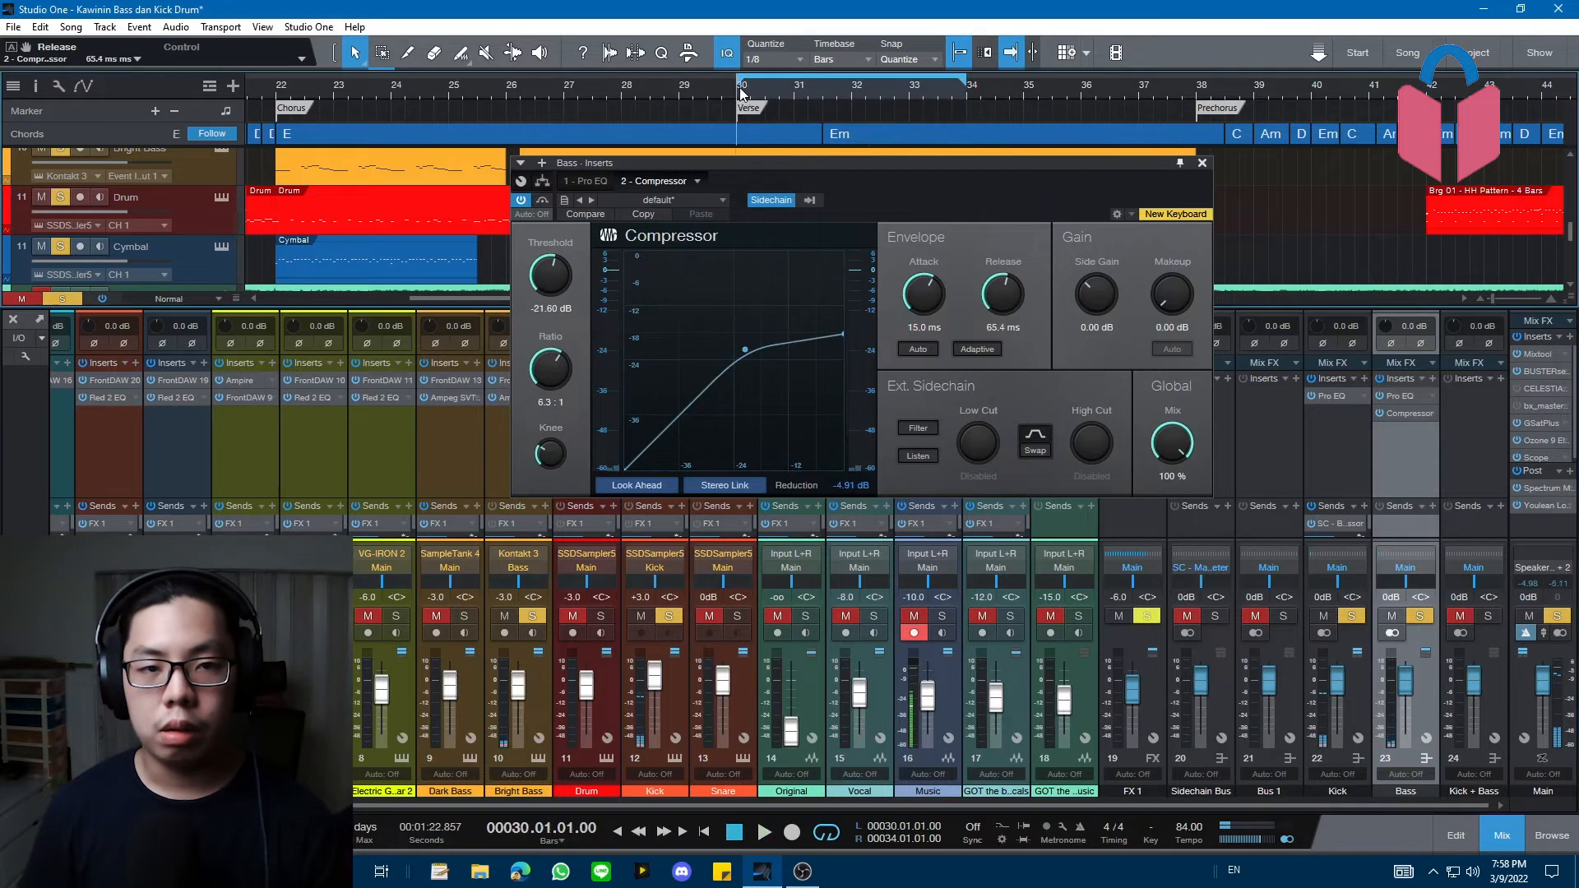
{"action": "left_click", "coordinate": [1392, 597]}
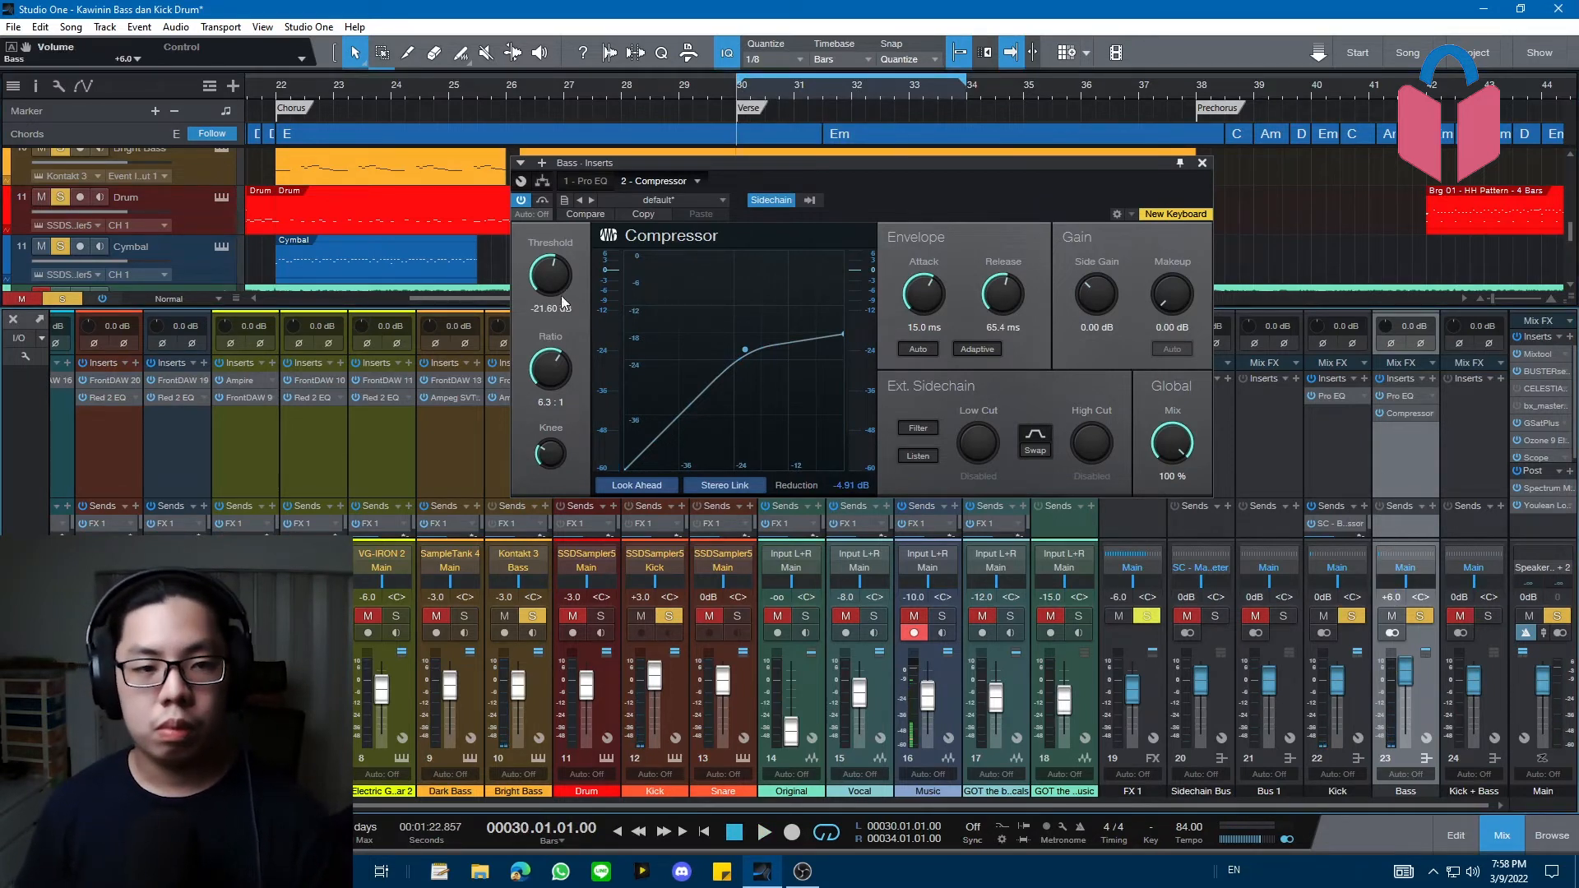
{"action": "scroll", "coordinate": [544, 277], "scroll_direction": "down", "scroll_amount": 2}
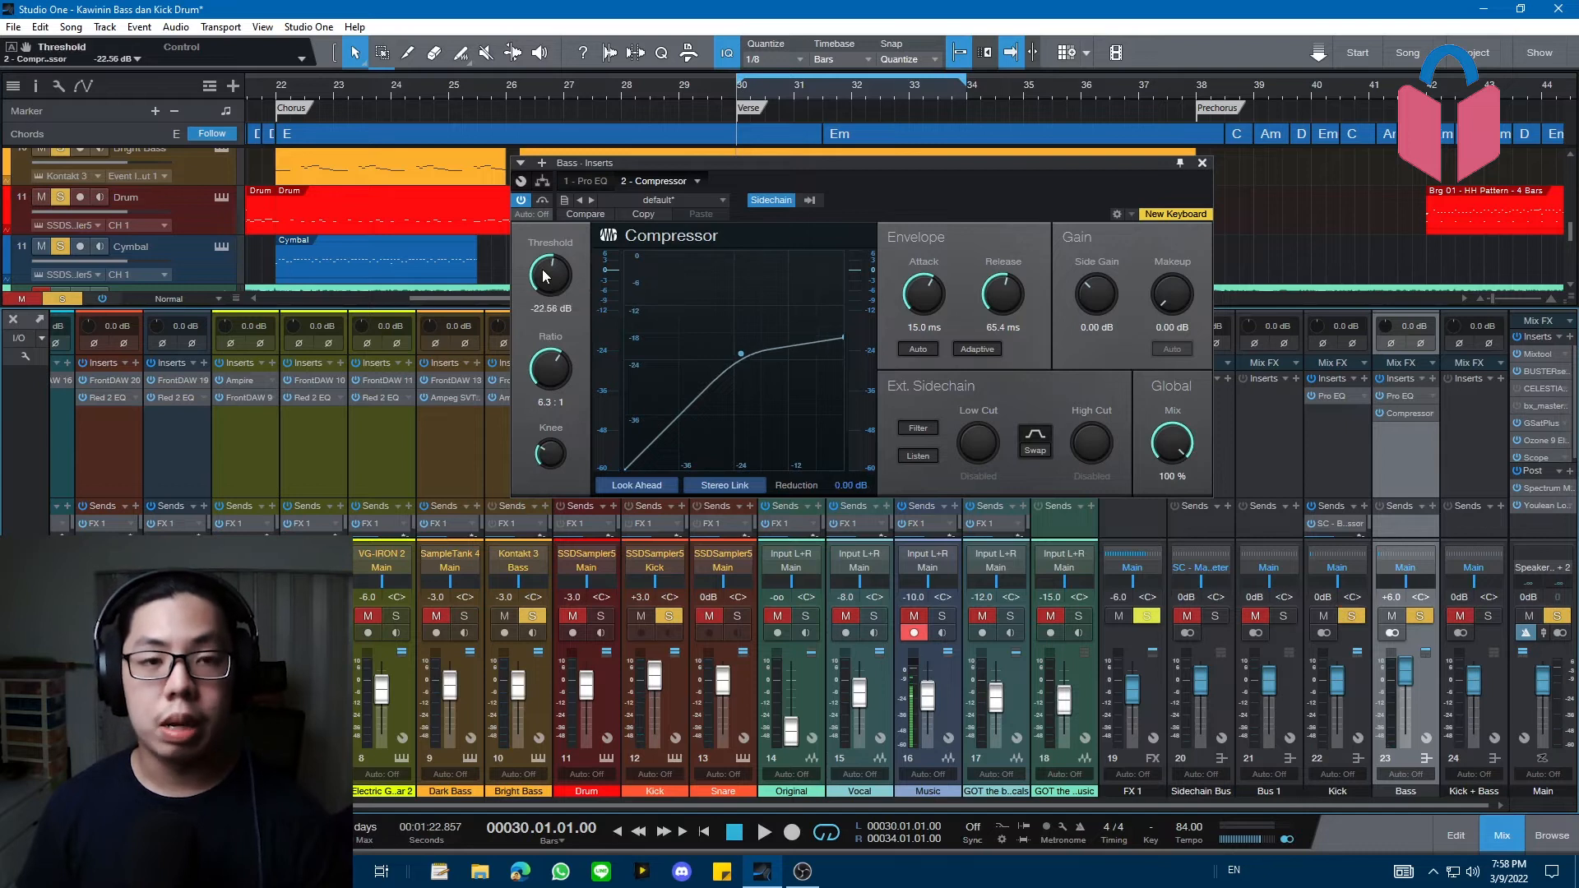
{"action": "key", "text": "space"}
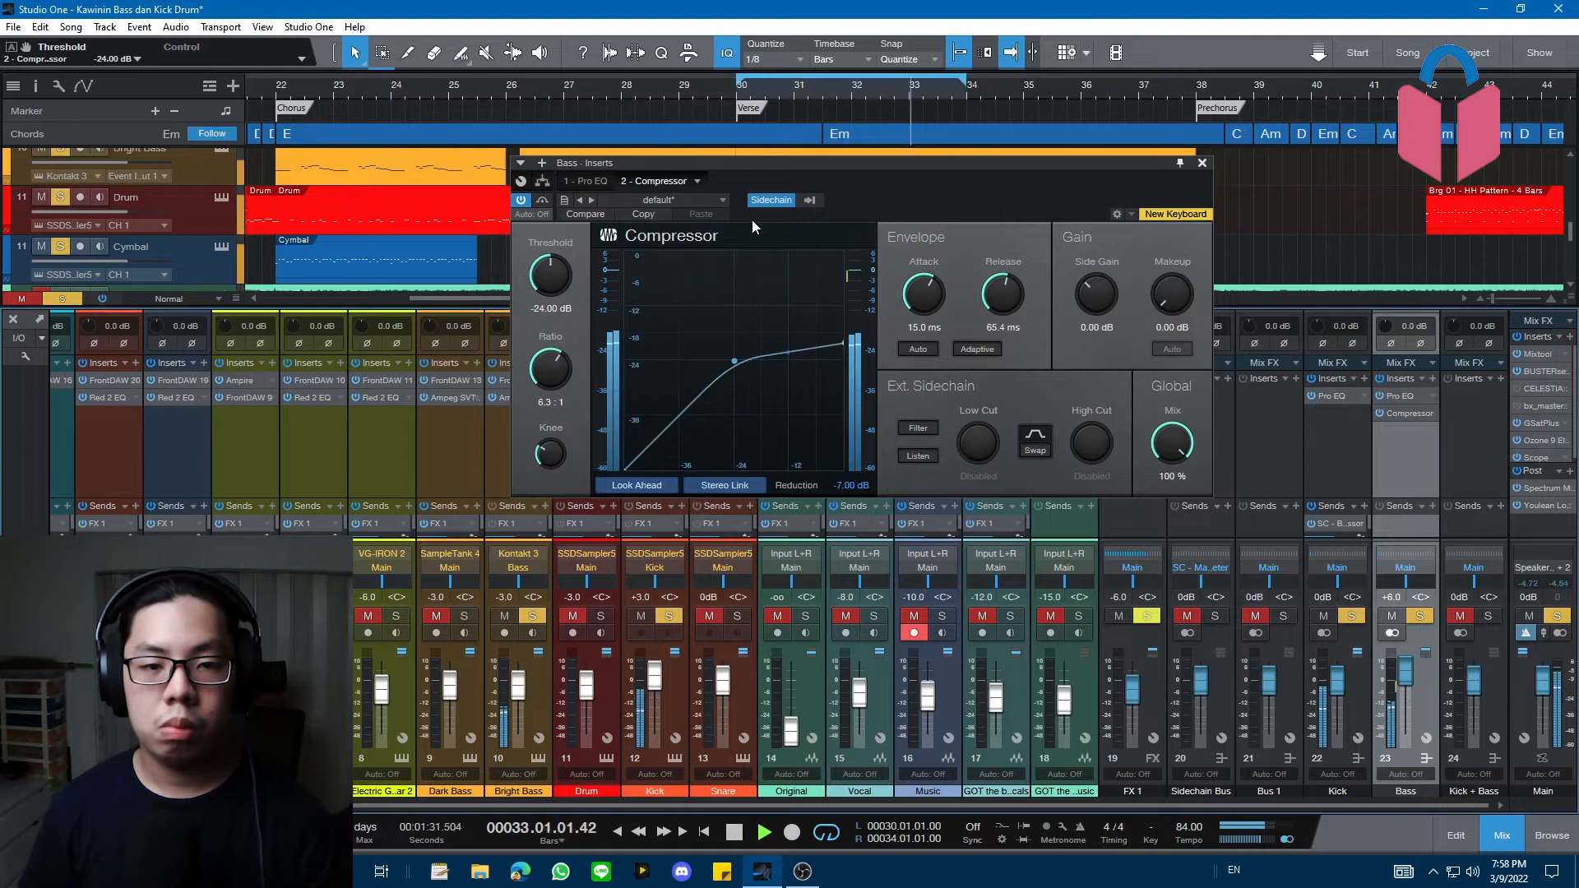
- Compare the kick and bass with the Bass bus's sidechain Compressor bypassed and active
{"action": "left_click", "coordinate": [543, 206]}
{"action": "key", "text": "space"}
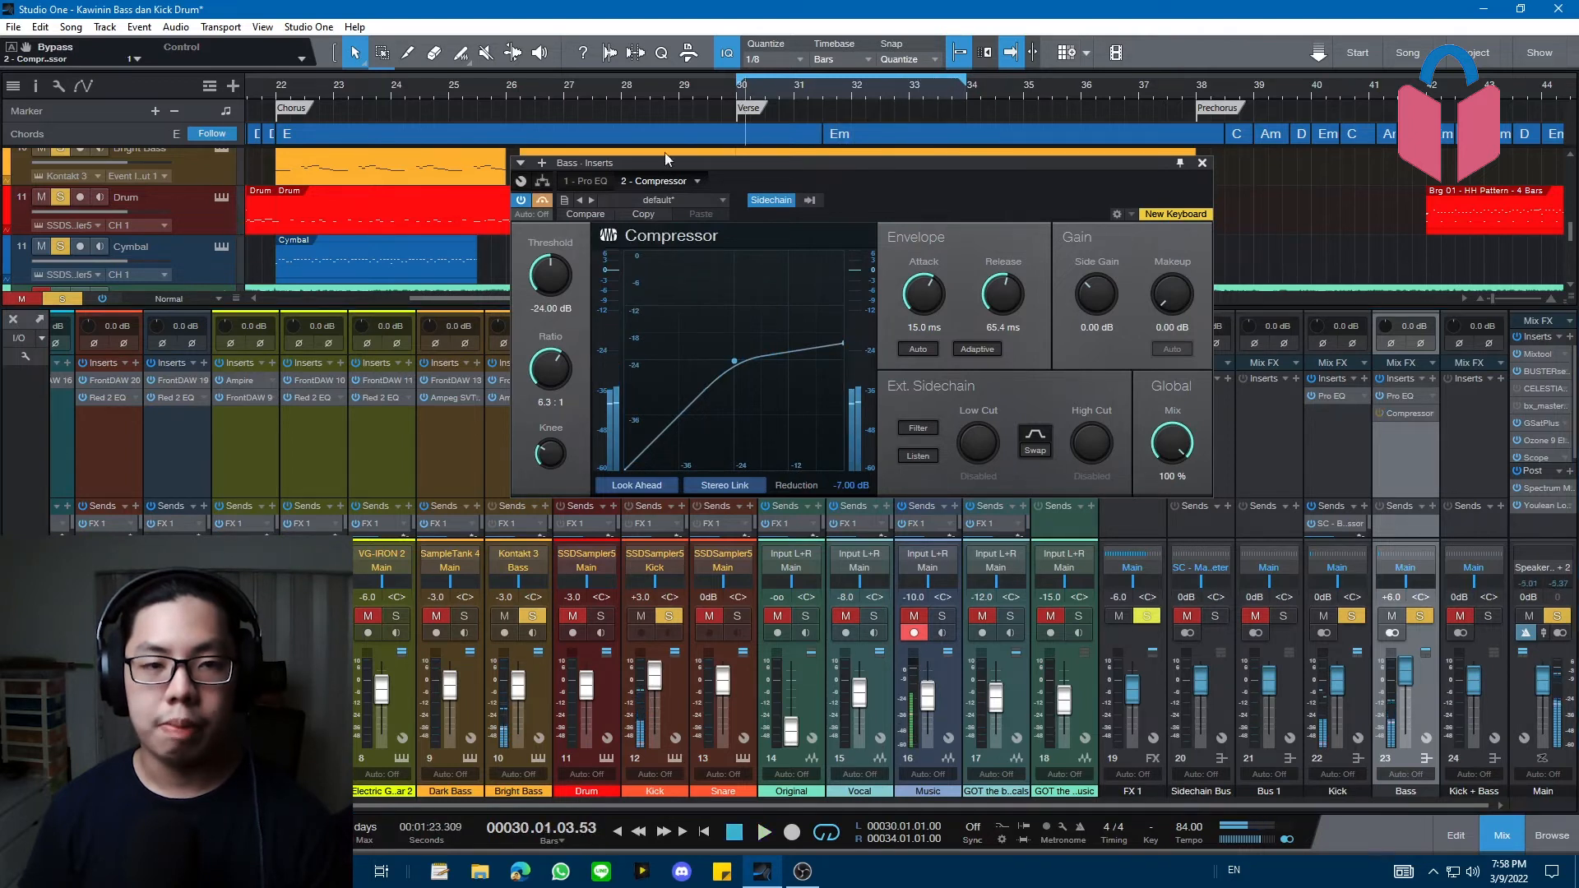
{"action": "key", "text": "space"}
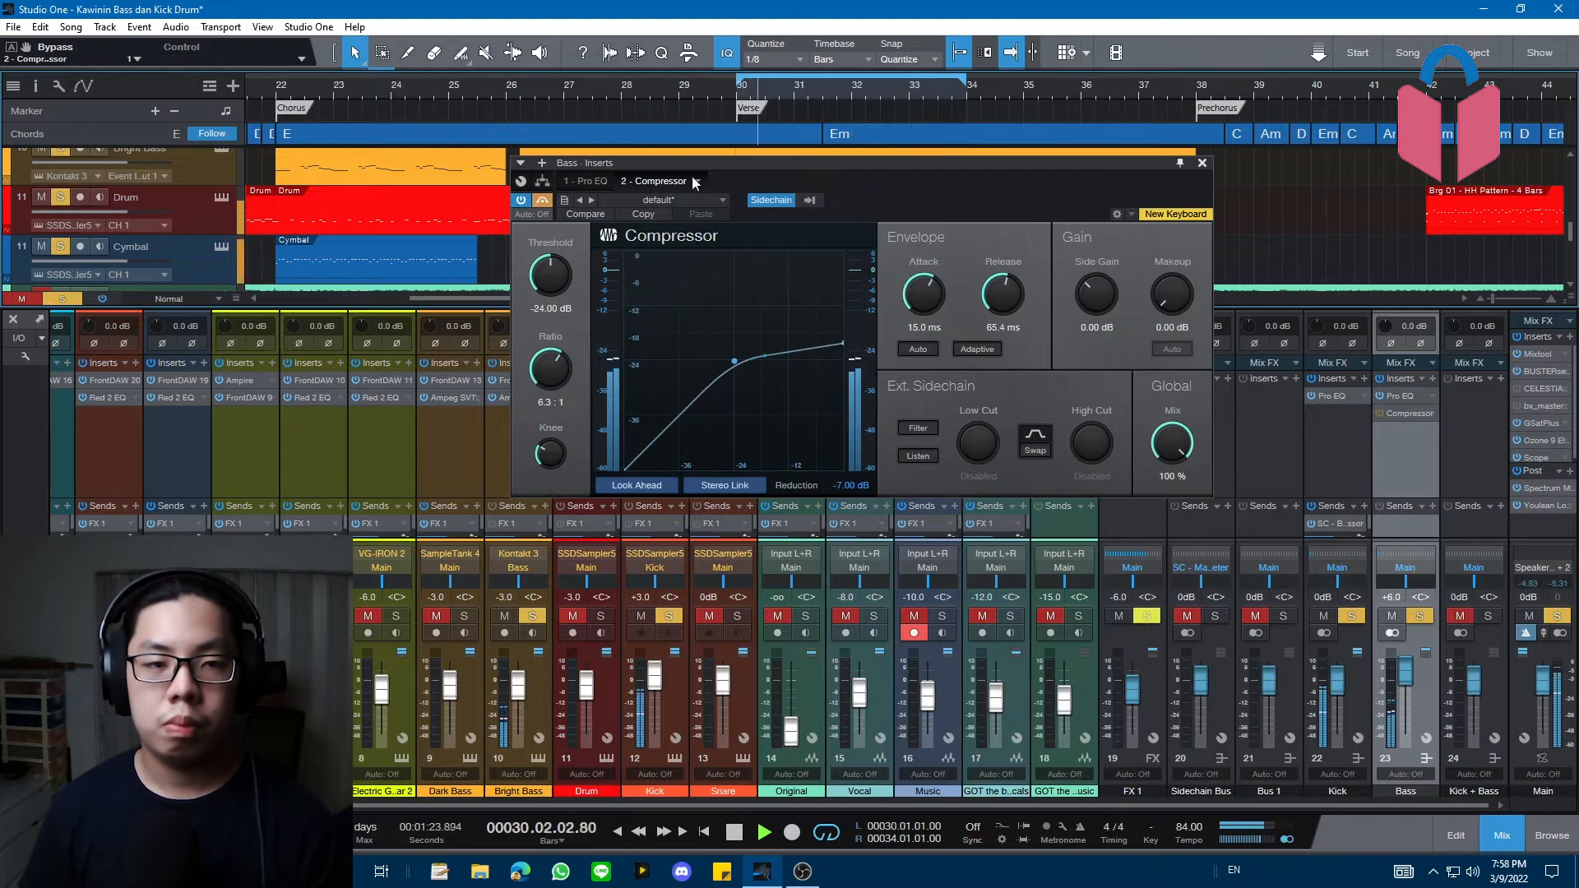
{"action": "left_click", "coordinate": [548, 199]}
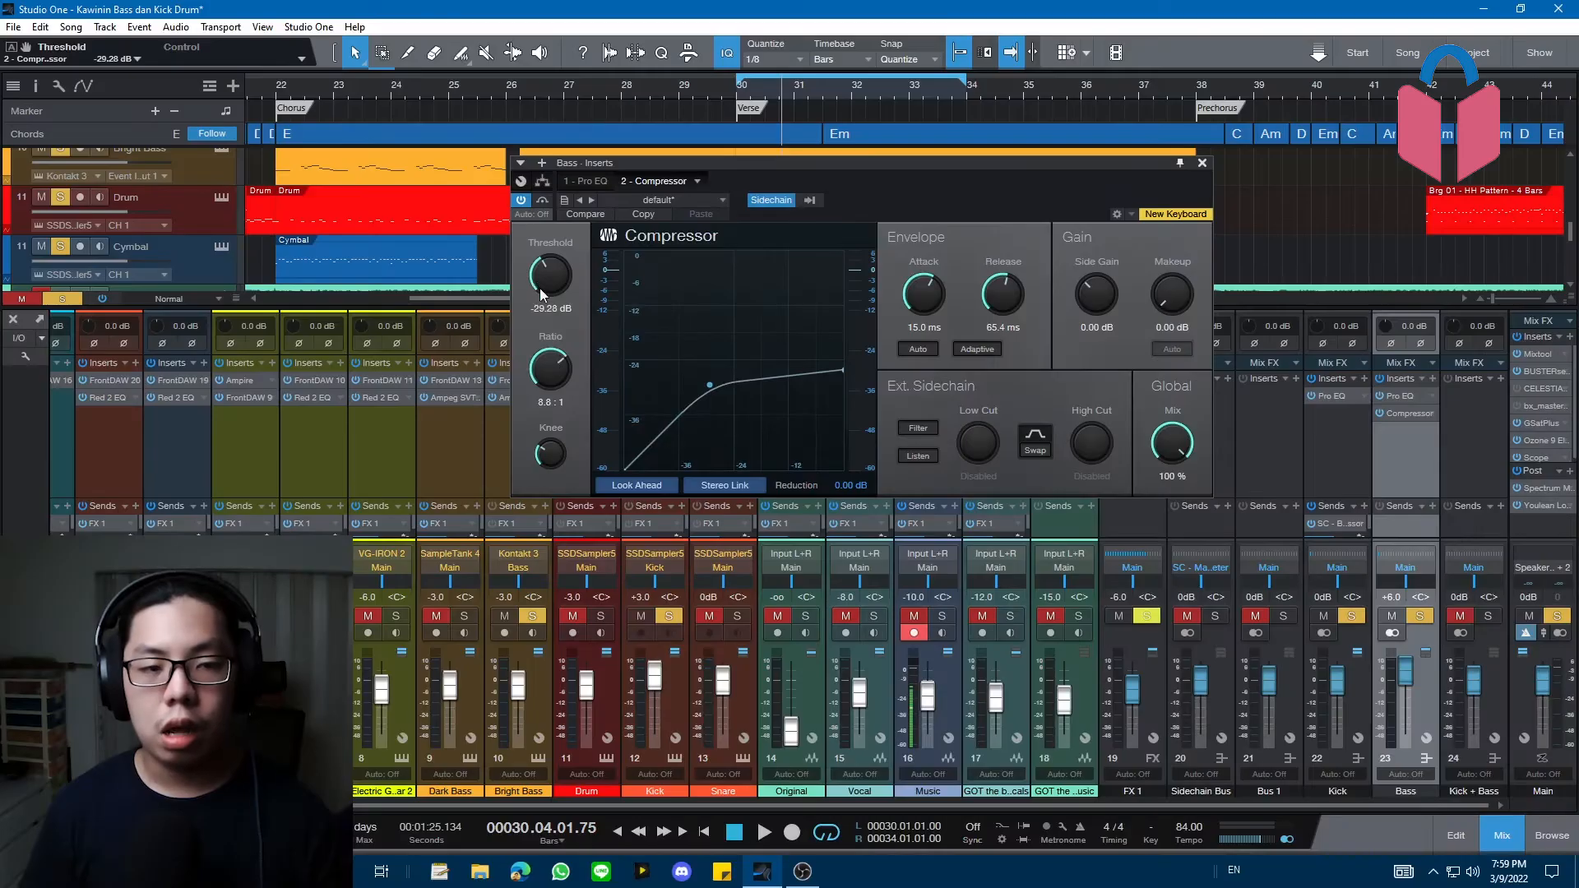
- Set the Bass Compressor's threshold to -31.68 dB and ratio to 9.6:1, and play the loop from bar 30
{"action": "left_click_drag", "start_coordinate": [541, 294], "coordinate": [542, 273]}
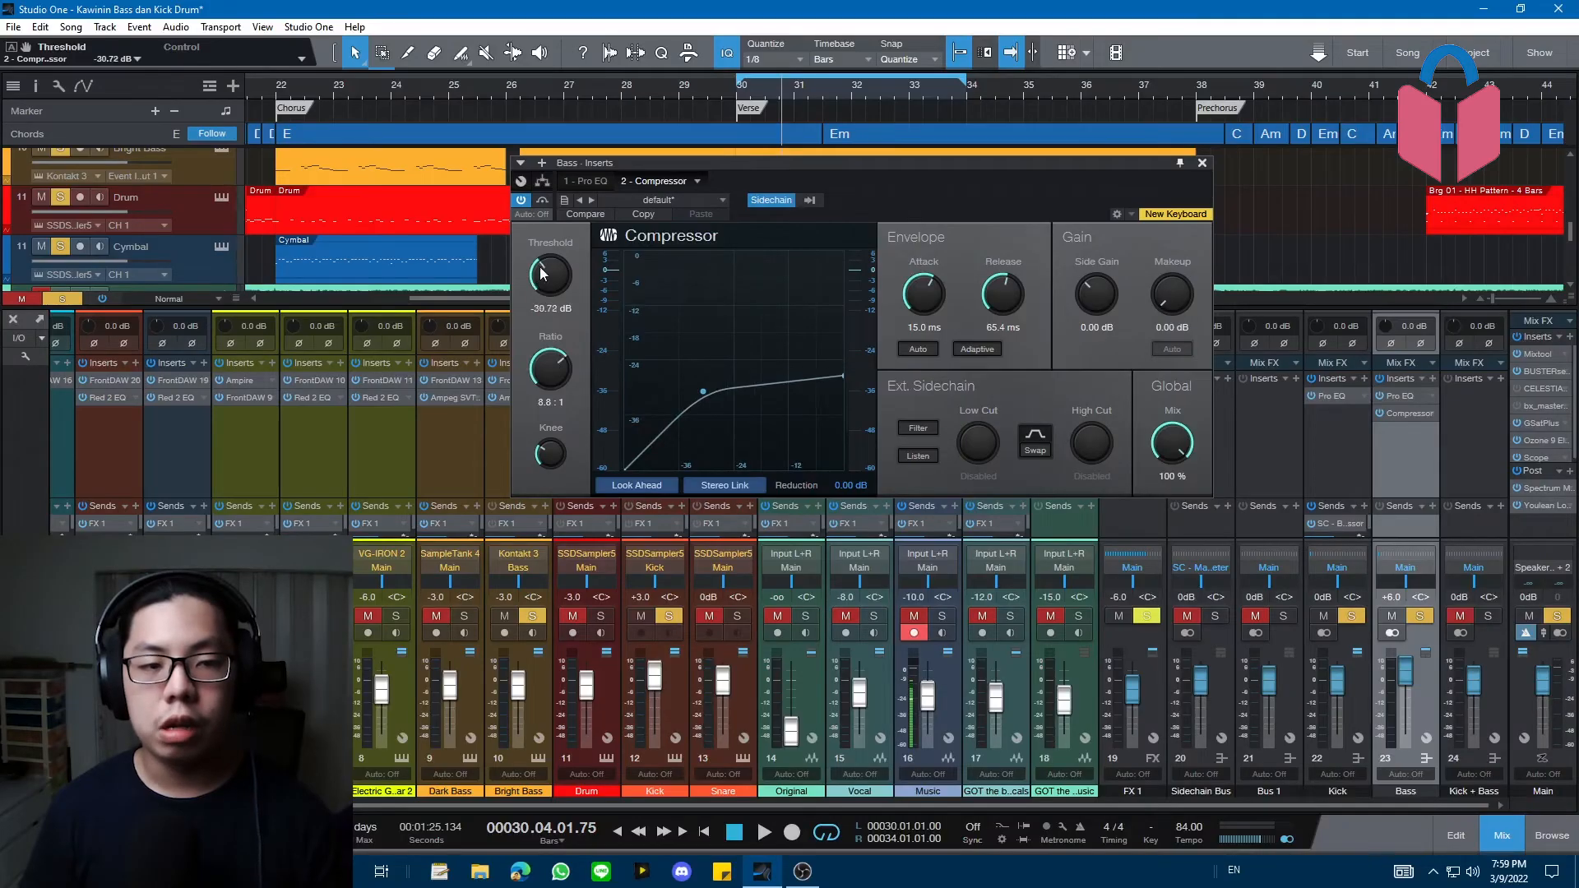
{"action": "scroll", "coordinate": [541, 273], "scroll_direction": "down", "scroll_amount": 1}
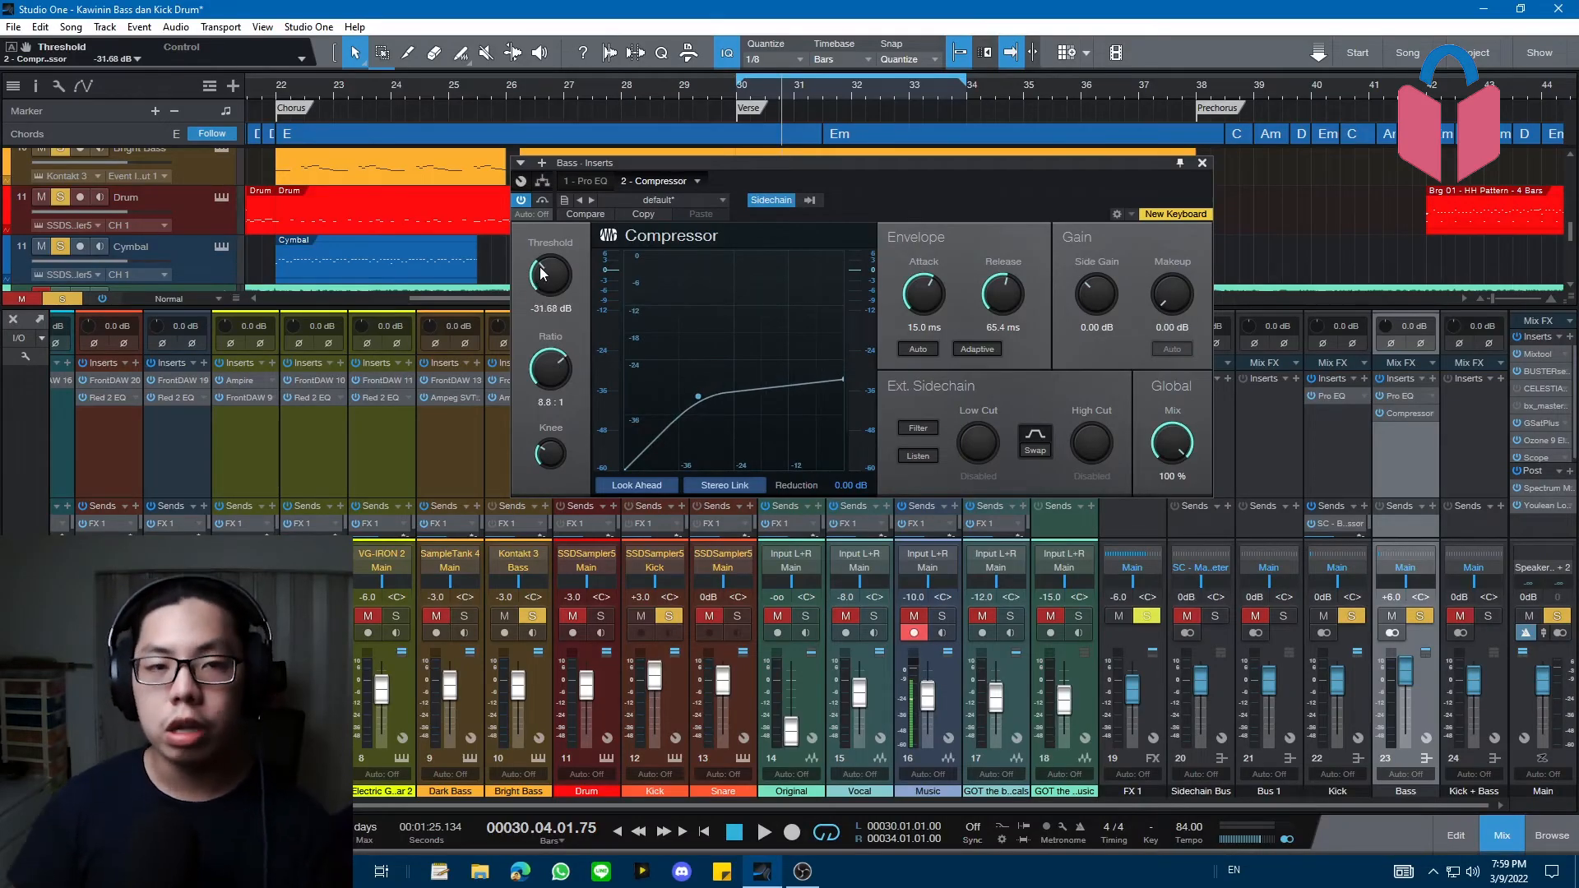
{"action": "scroll", "coordinate": [547, 358], "scroll_direction": "up", "scroll_amount": 1}
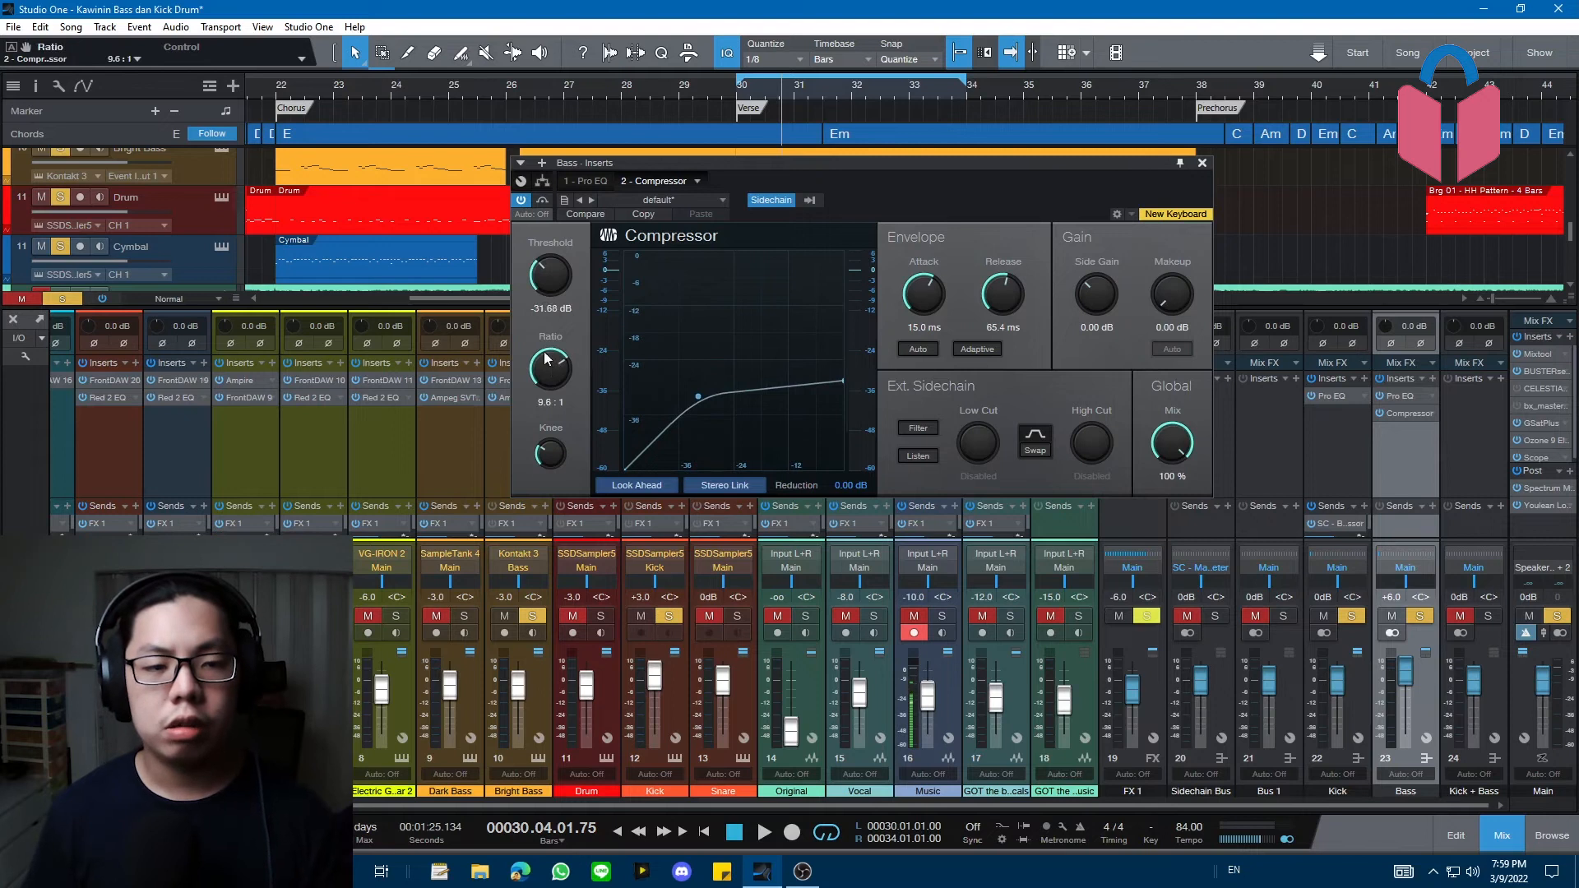
{"action": "left_click", "coordinate": [735, 89]}
{"action": "key", "text": "space"}
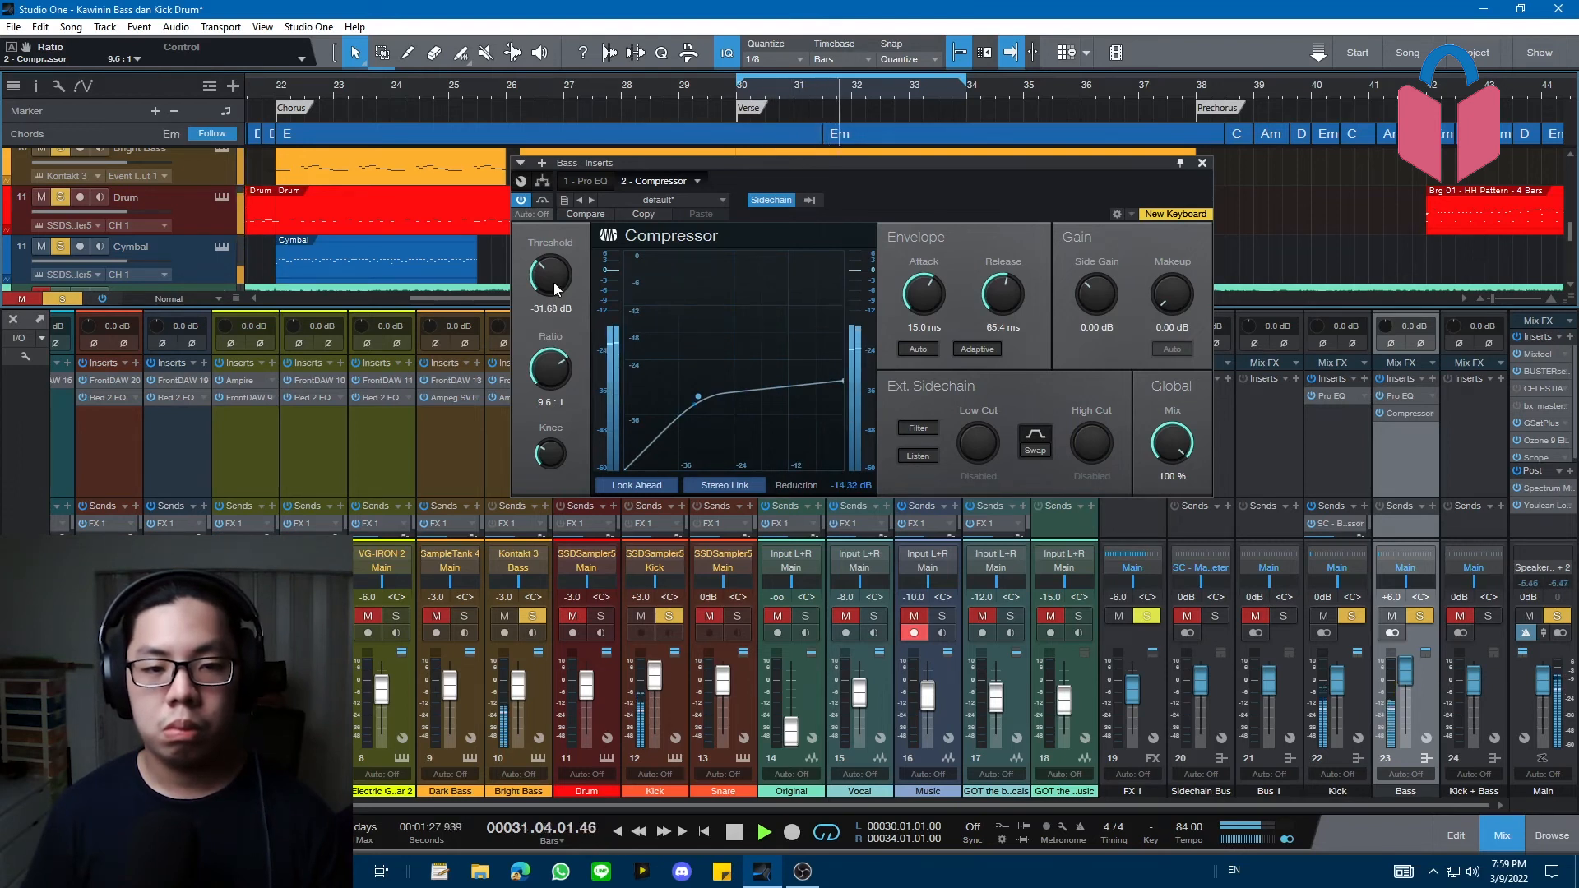
- Set the Bass Compressor's threshold to -34.56 dB, attack to 5.36 ms and release to 76.1 ms
{"action": "scroll", "coordinate": [555, 283], "scroll_direction": "down", "scroll_amount": 2}
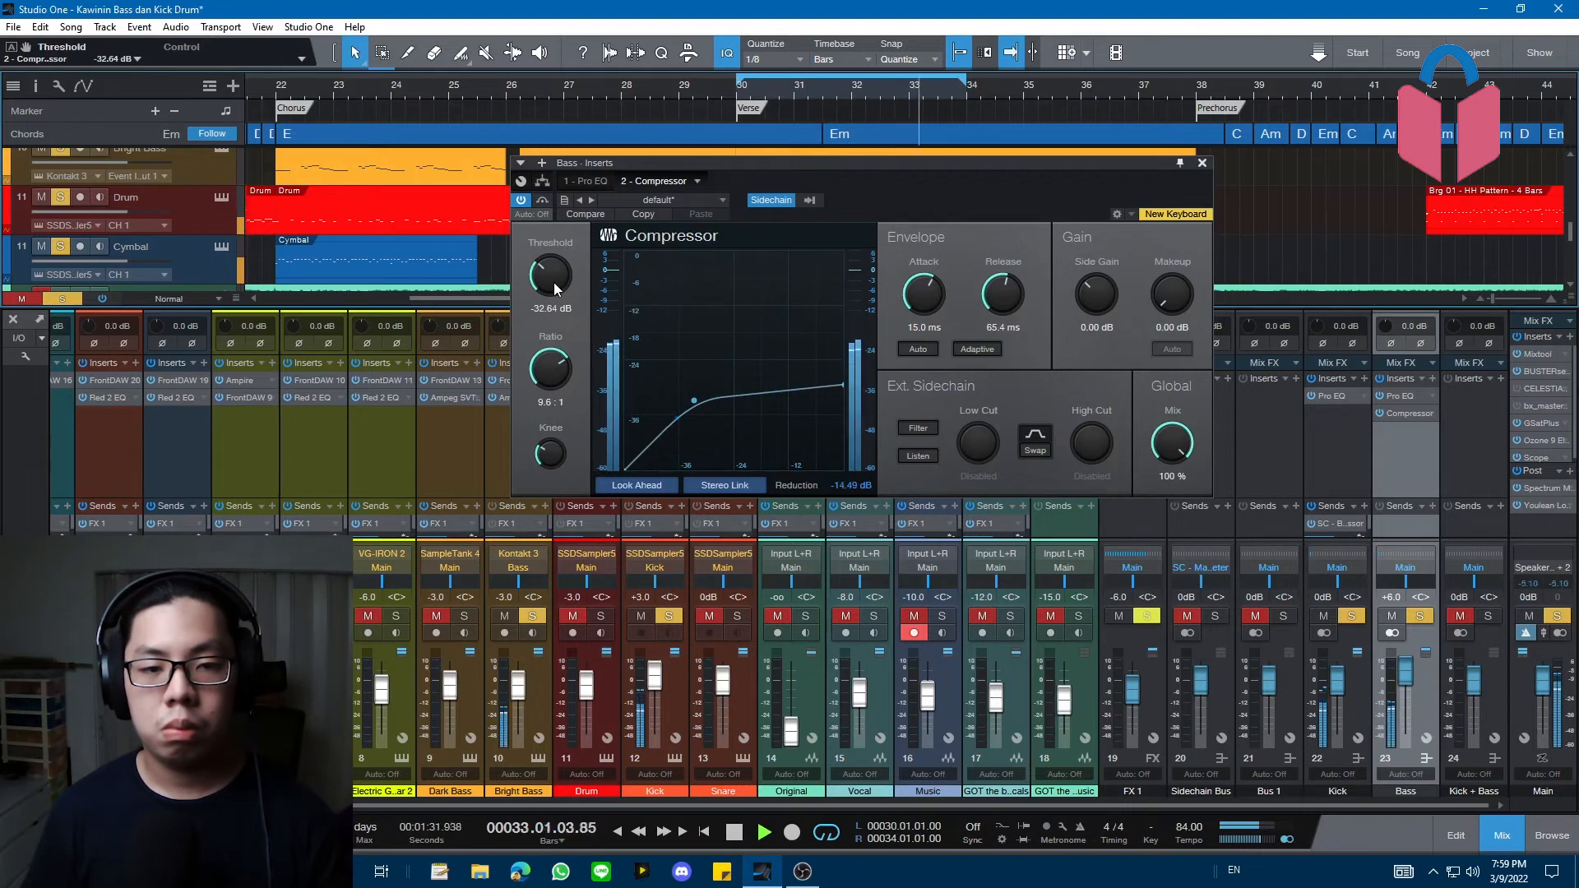
{"action": "scroll", "coordinate": [554, 283], "scroll_direction": "down", "scroll_amount": 4}
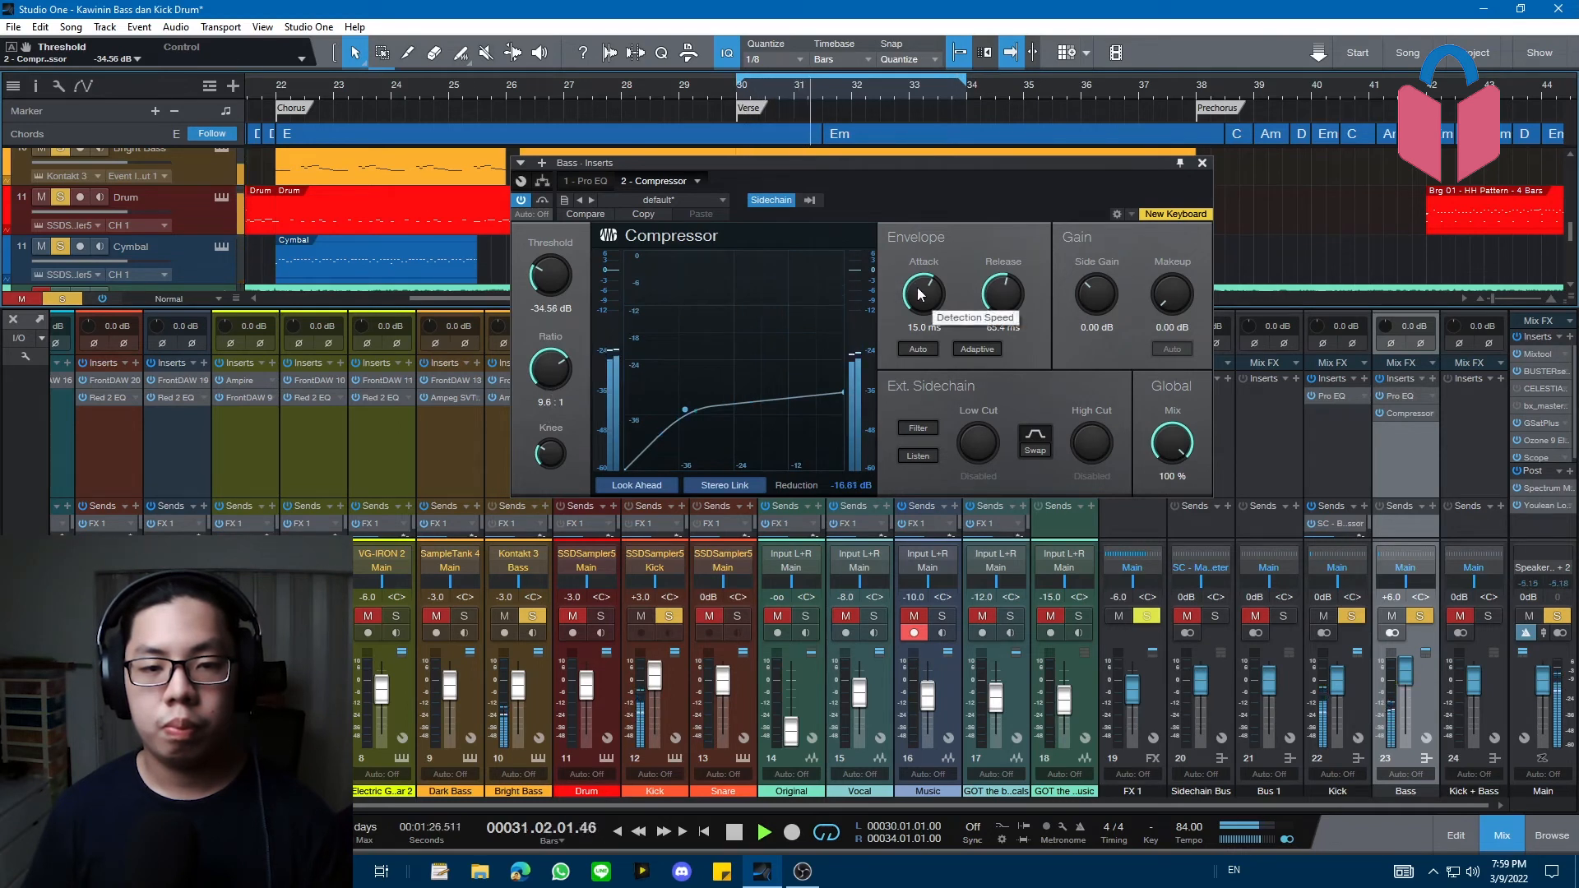
{"action": "scroll", "coordinate": [920, 295], "scroll_direction": "down", "scroll_amount": 5}
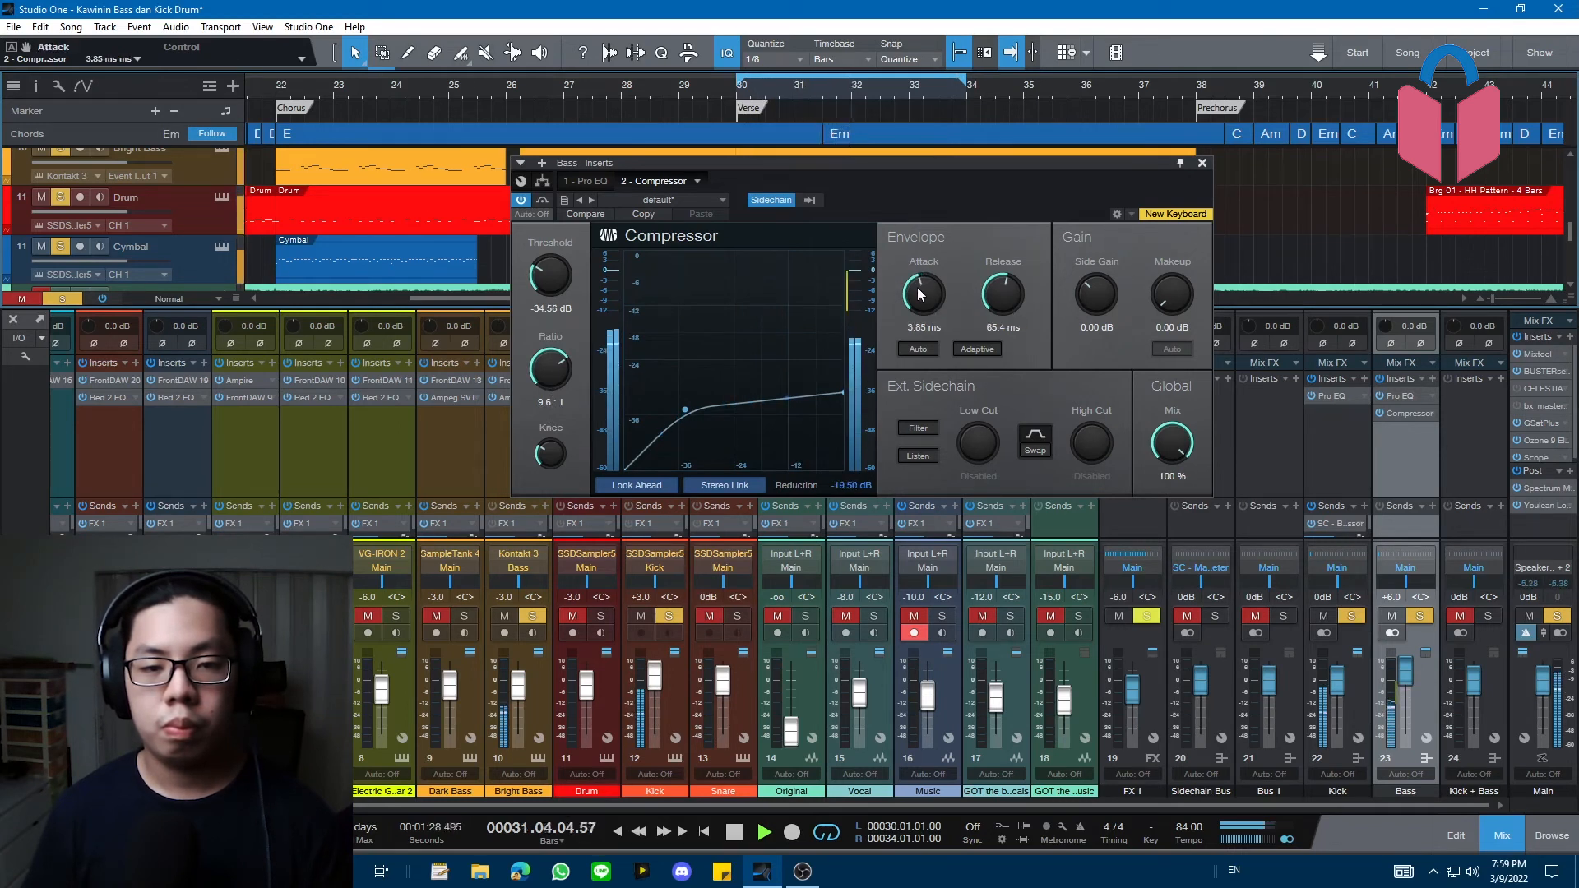
{"action": "scroll", "coordinate": [921, 294], "scroll_direction": "up", "scroll_amount": 2}
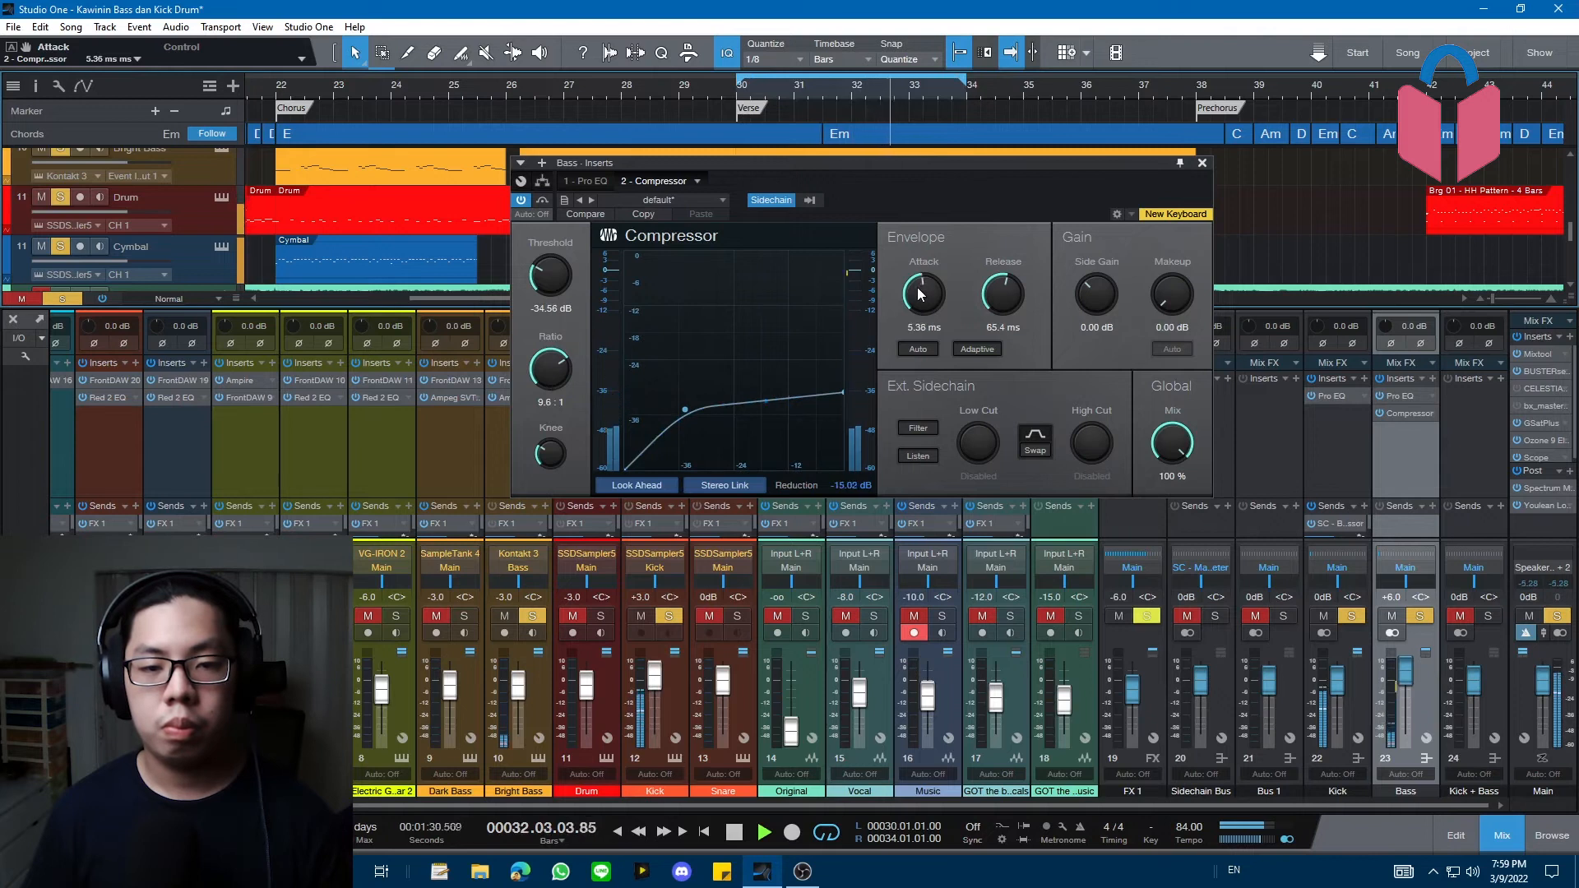
{"action": "scroll", "coordinate": [1017, 305], "scroll_direction": "up", "scroll_amount": 5}
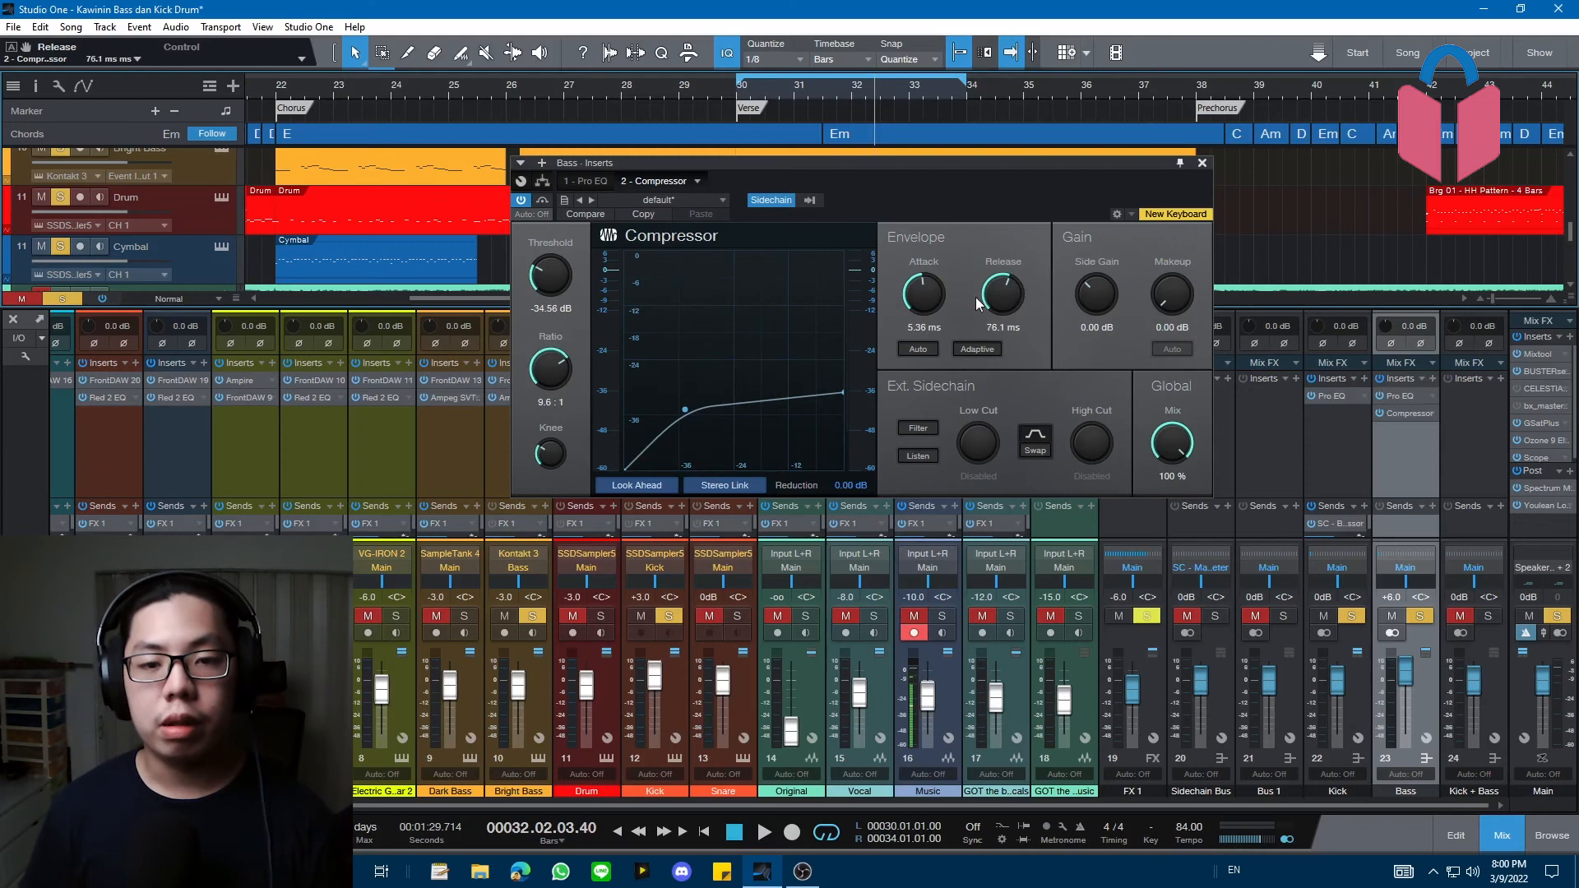
- Set the Bass Compressor's release to 60.6 ms, threshold to -22.56 dB and ratio to 8.1:1 while auditioning the loop
{"action": "left_click_drag", "start_coordinate": [975, 297], "coordinate": [978, 316]}
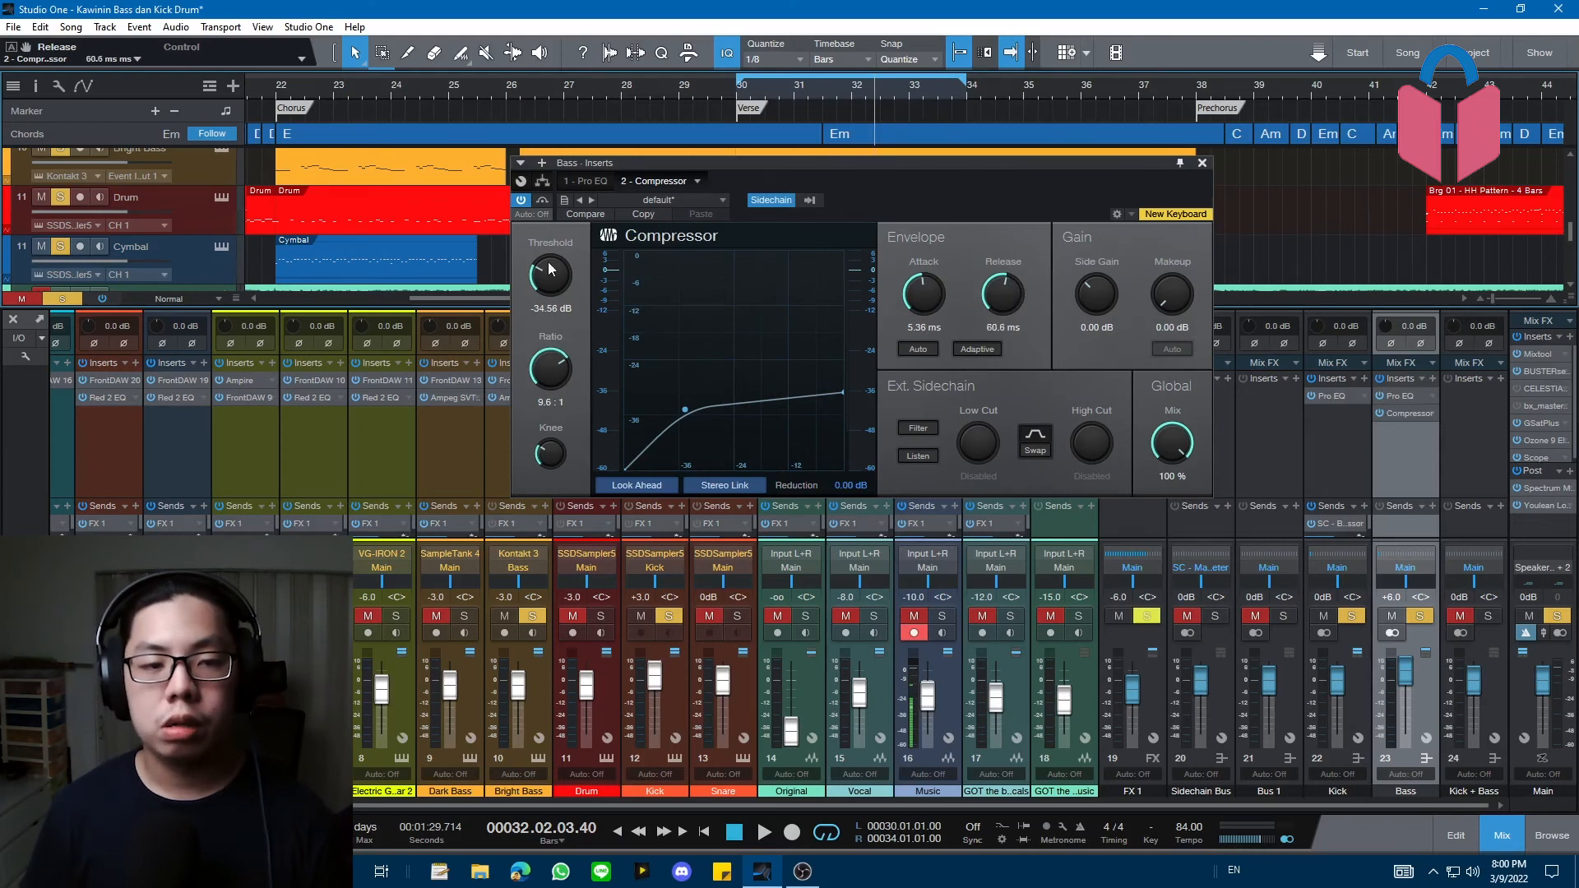
{"action": "mouse_move", "coordinate": [551, 269]}
{"action": "left_mouse_down"}
{"action": "mouse_move", "coordinate": [557, 293]}
{"action": "mouse_move", "coordinate": [548, 278]}
{"action": "left_mouse_up"}
{"action": "key", "text": "space"}
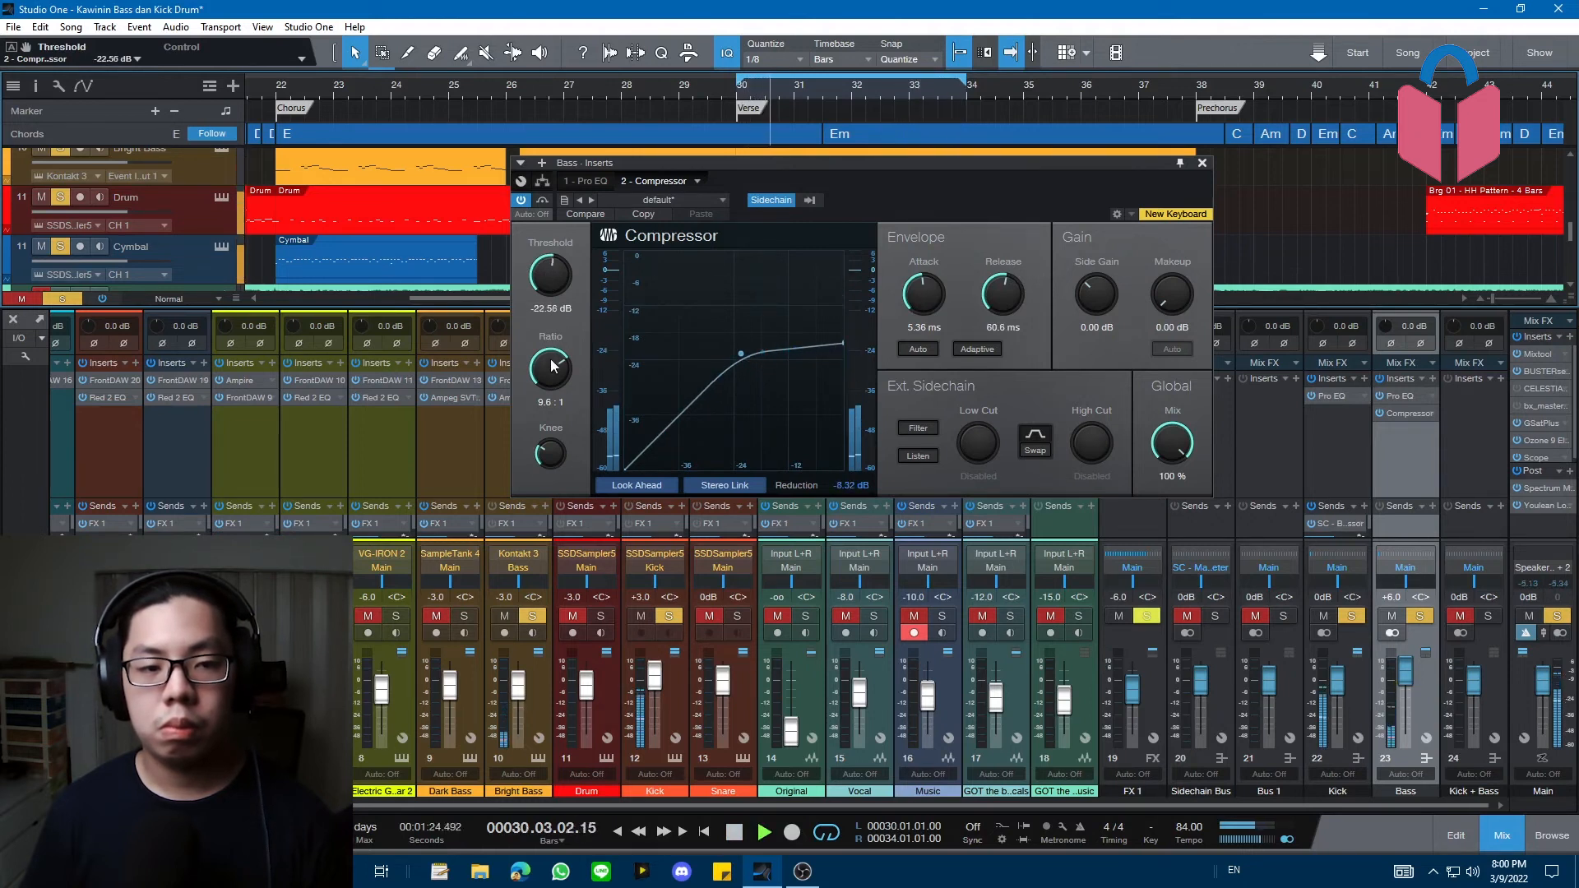
{"action": "scroll", "coordinate": [552, 367], "scroll_direction": "down", "scroll_amount": 3}
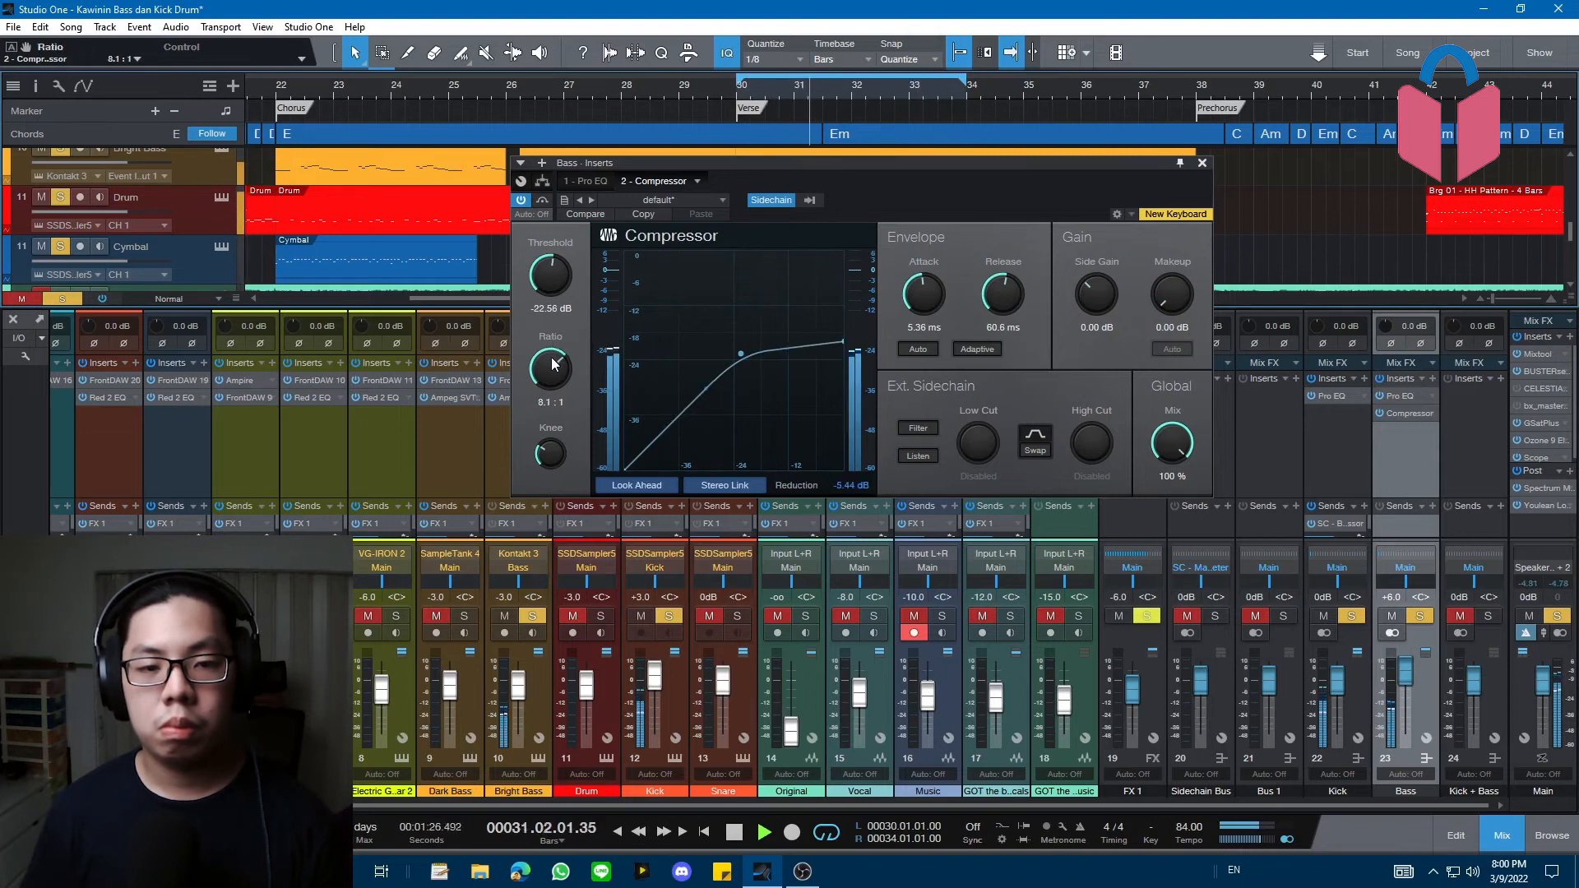
- Set the Bass Compressor's threshold to -21.60 dB and release to 52.1 ms while auditioning the loop
{"action": "scroll", "coordinate": [545, 284], "scroll_direction": "up", "scroll_amount": 1}
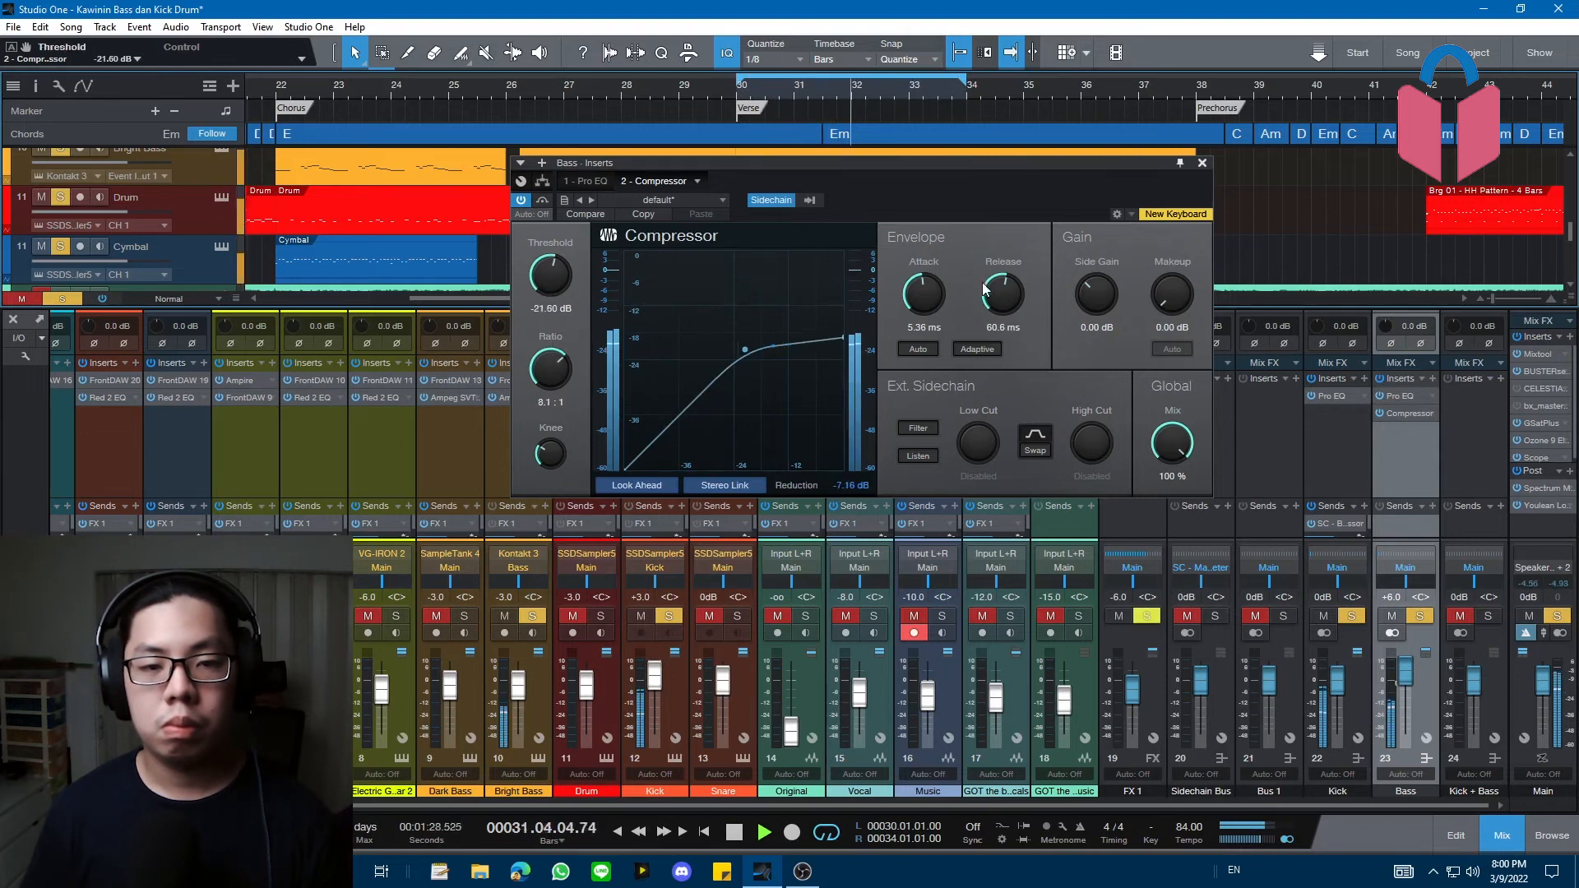
{"action": "scroll", "coordinate": [1004, 294], "scroll_direction": "down", "scroll_amount": 3}
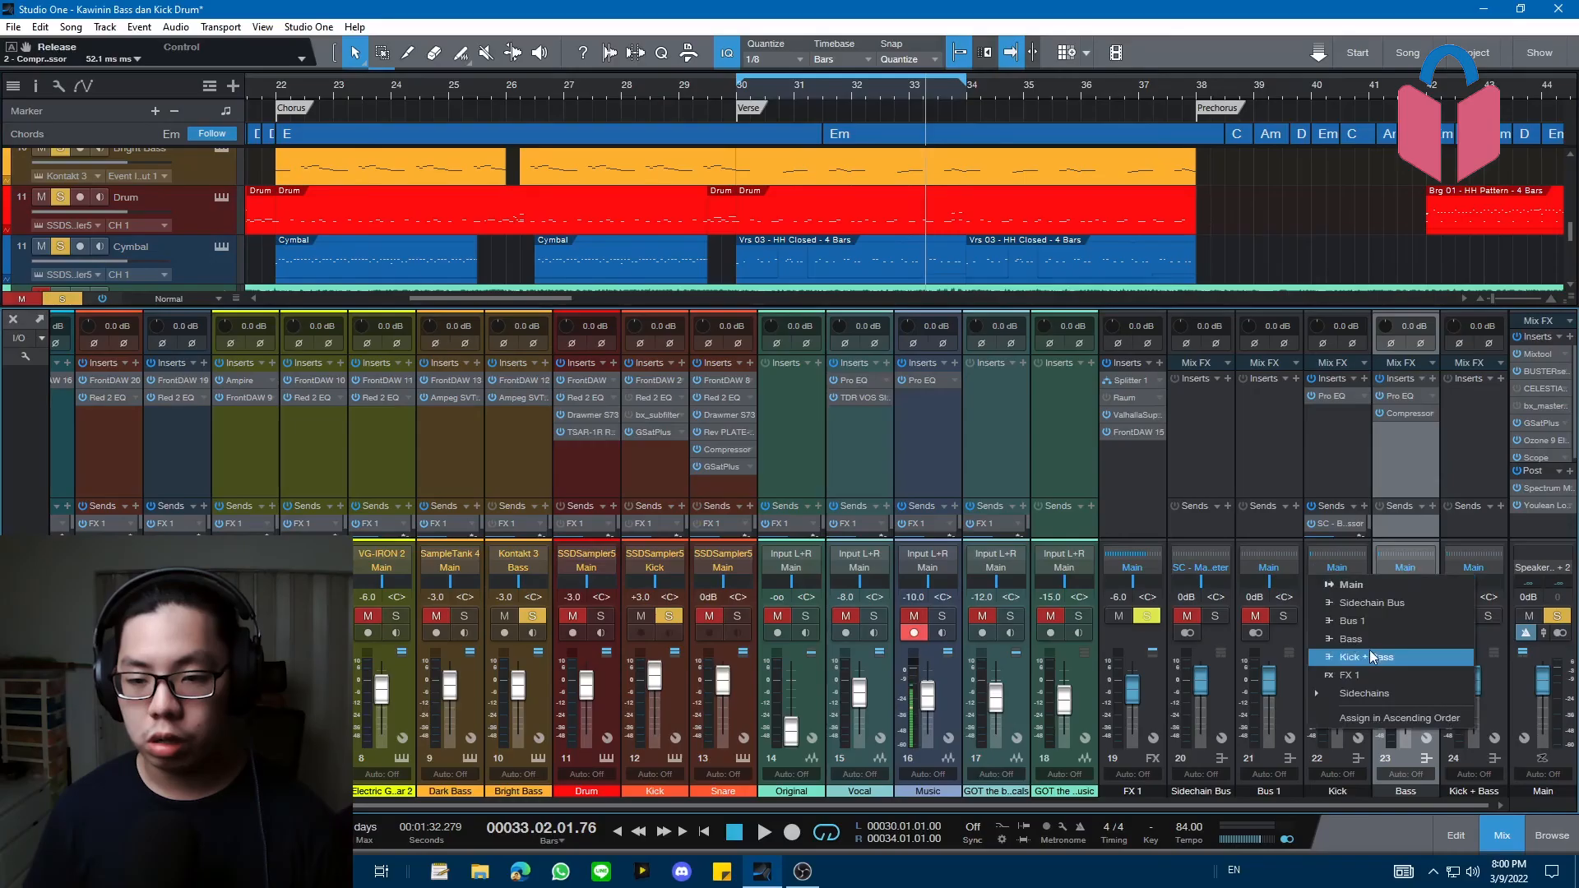
- Route the outputs of the Kick and Bass buses to the Kick + Bass bus
{"action": "left_click", "coordinate": [1372, 655]}
{"action": "left_click", "coordinate": [1405, 567]}
{"action": "left_click", "coordinate": [1423, 642]}
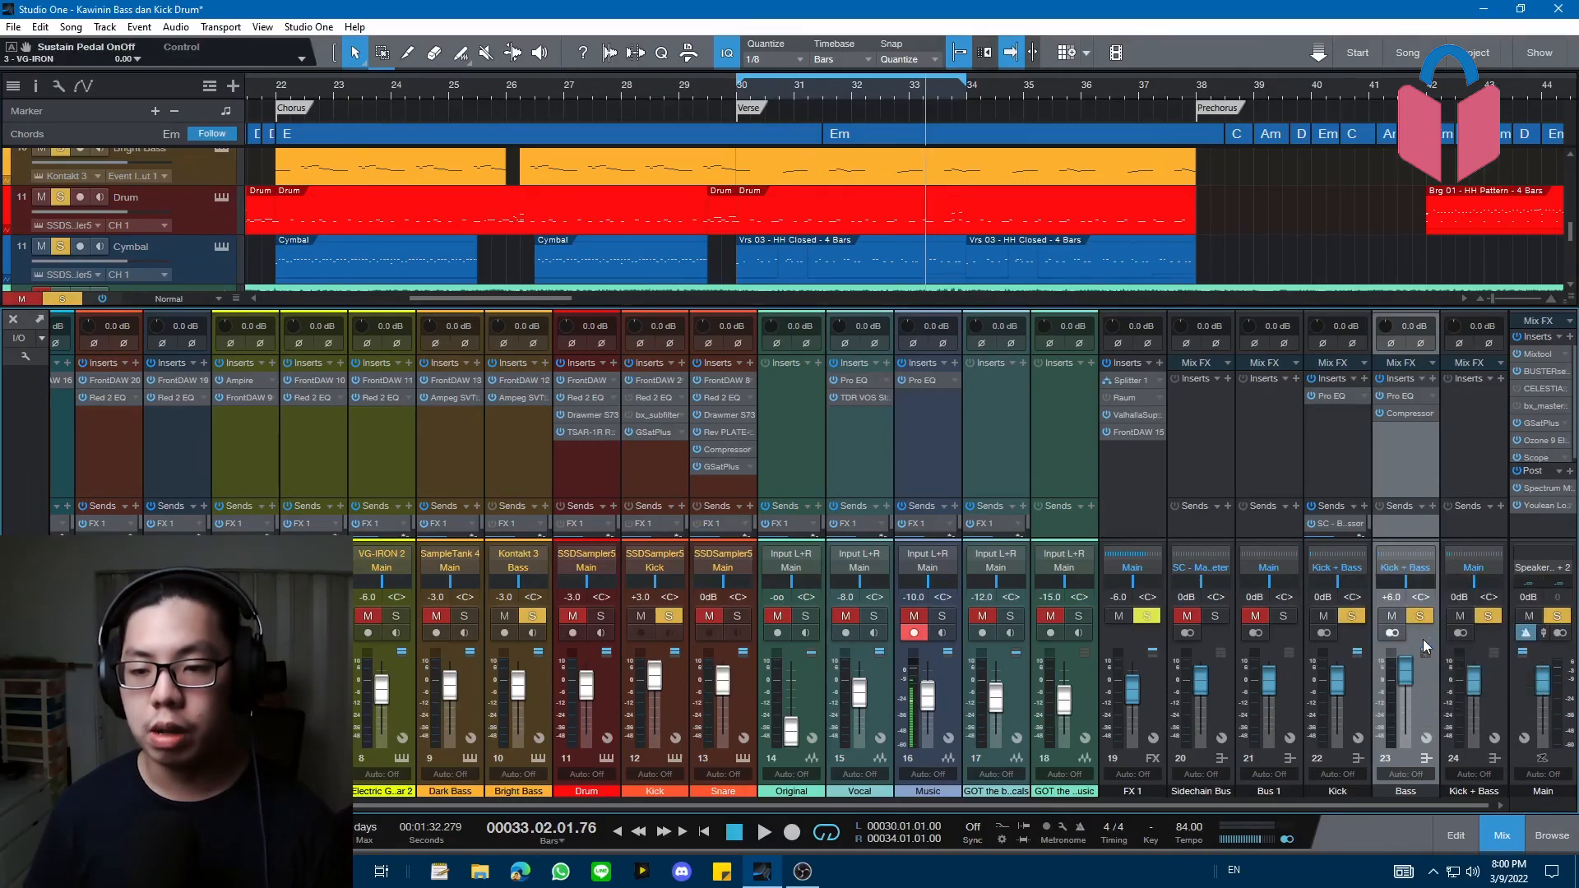
{"action": "left_click", "coordinate": [1484, 464]}
{"action": "left_click", "coordinate": [1502, 378]}
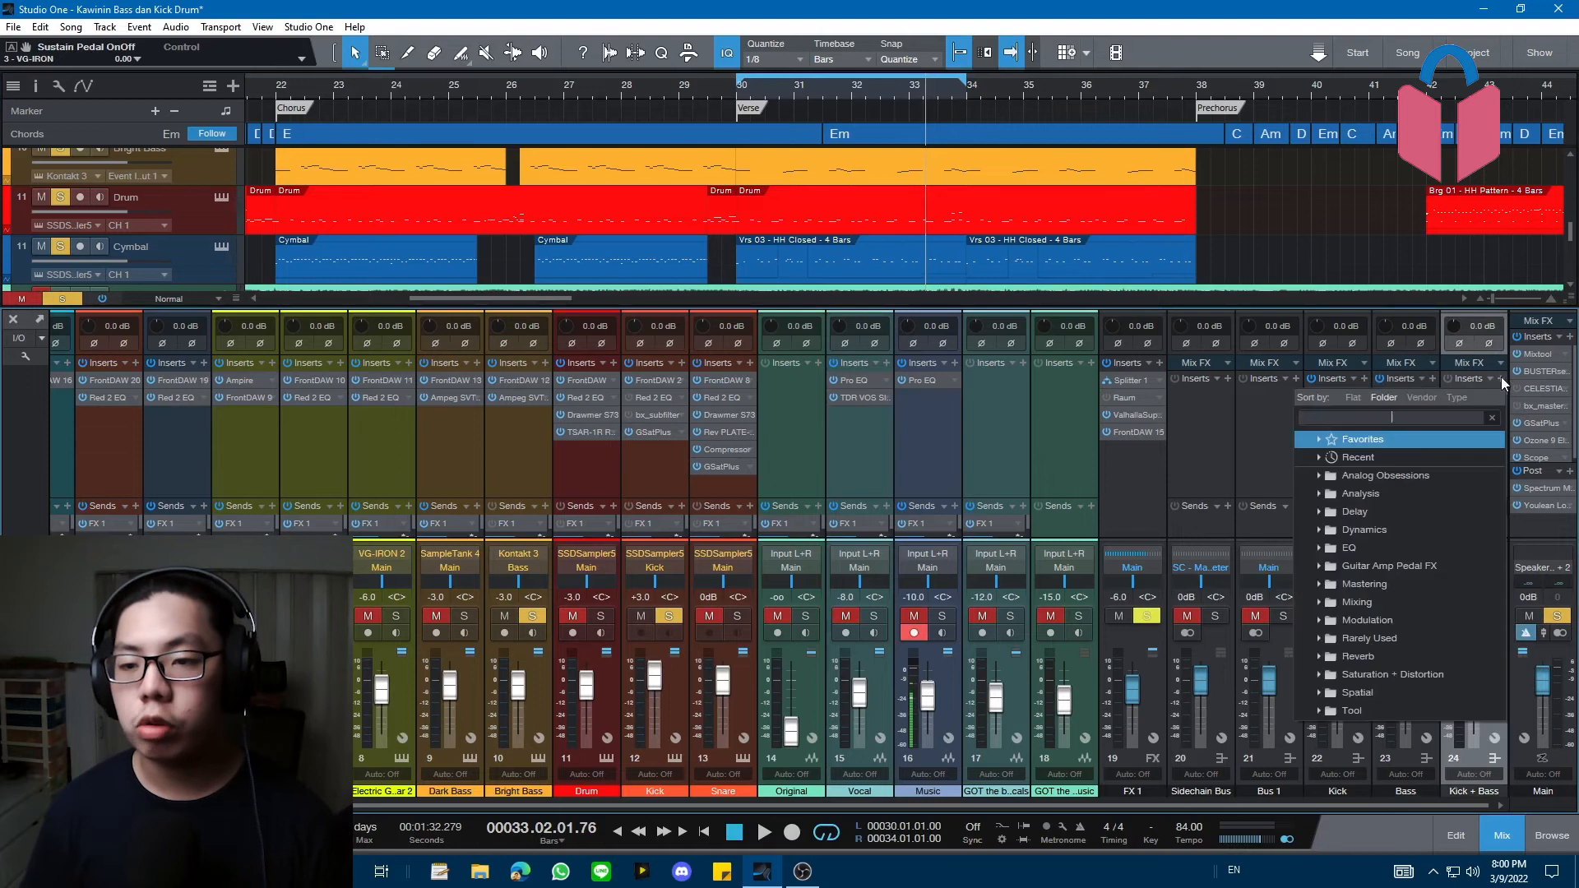
{"action": "left_click", "coordinate": [1395, 418]}
{"action": "type", "text": "com"}
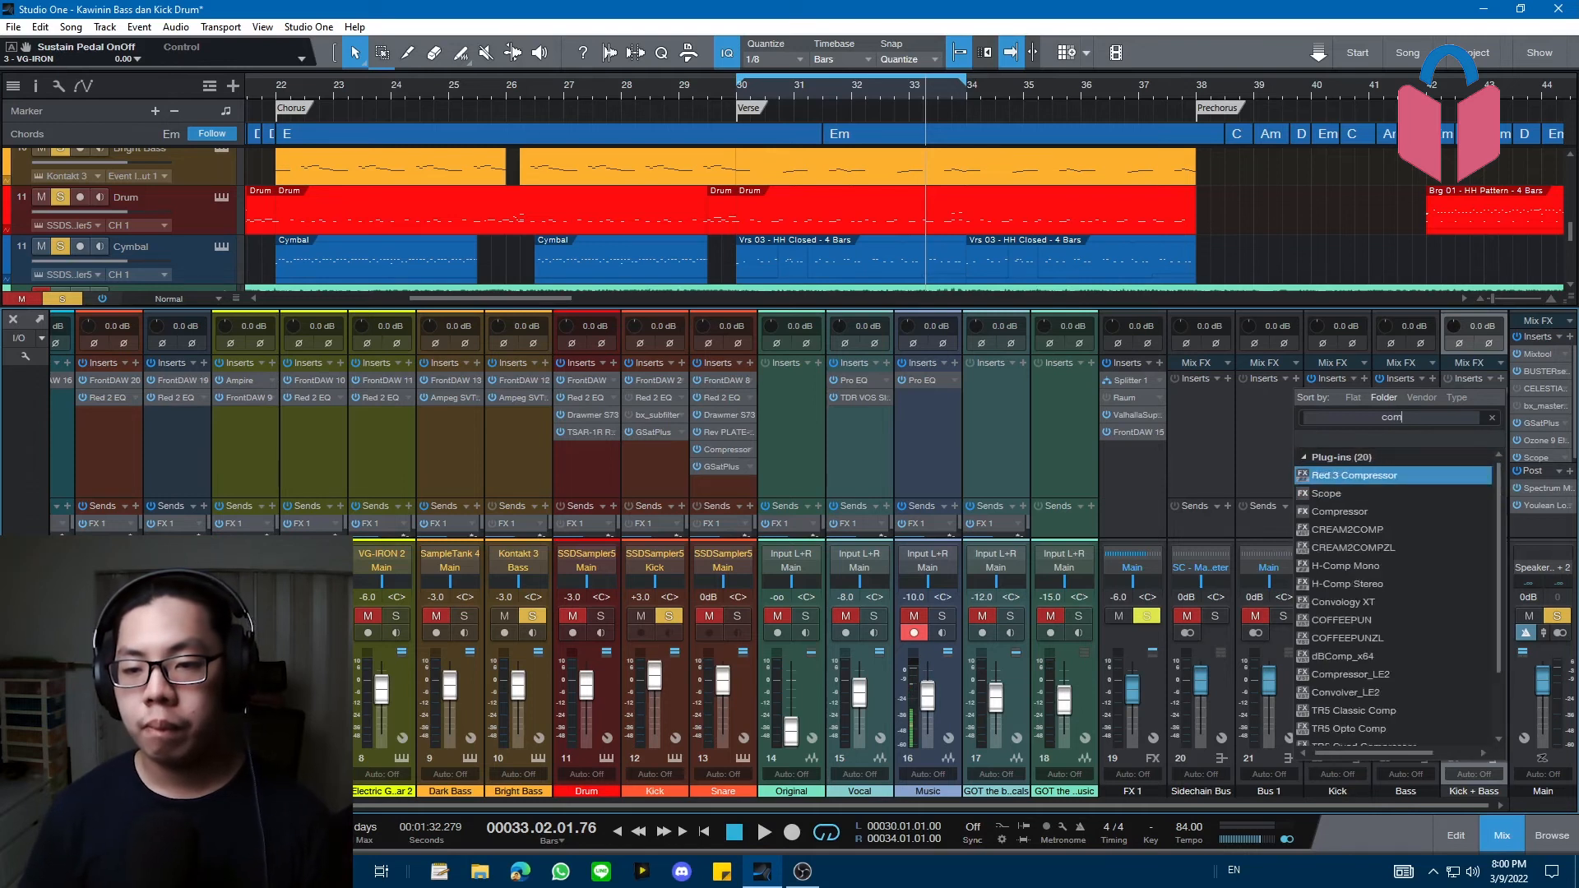
{"action": "type", "text": "p"}
{"action": "left_click", "coordinate": [1386, 477]}
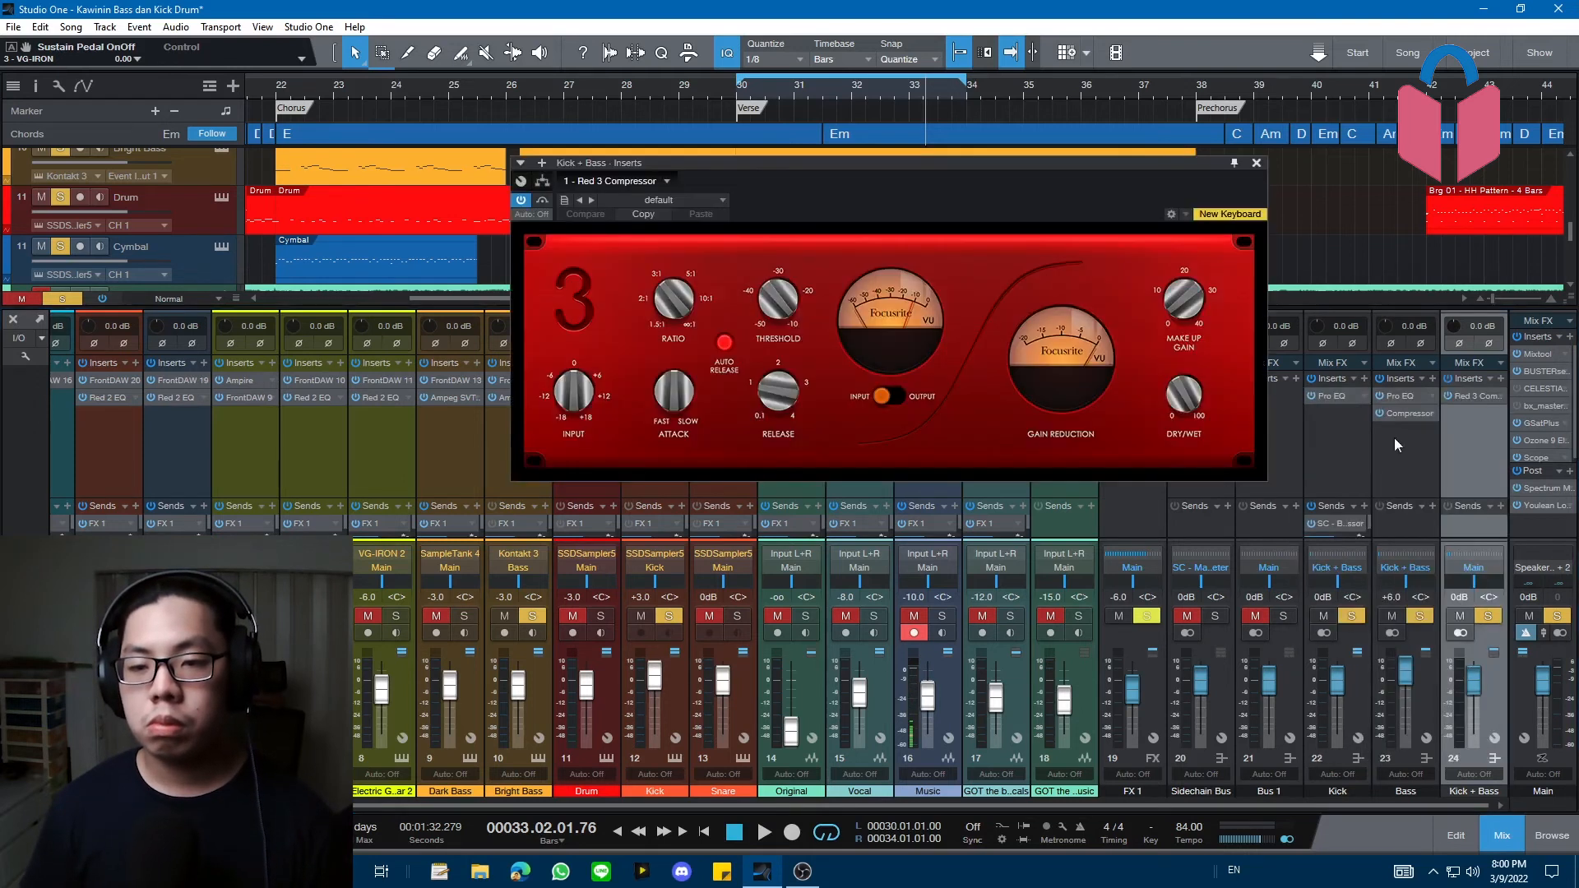
{"action": "left_click", "coordinate": [1497, 399]}
{"action": "left_click", "coordinate": [1468, 567]}
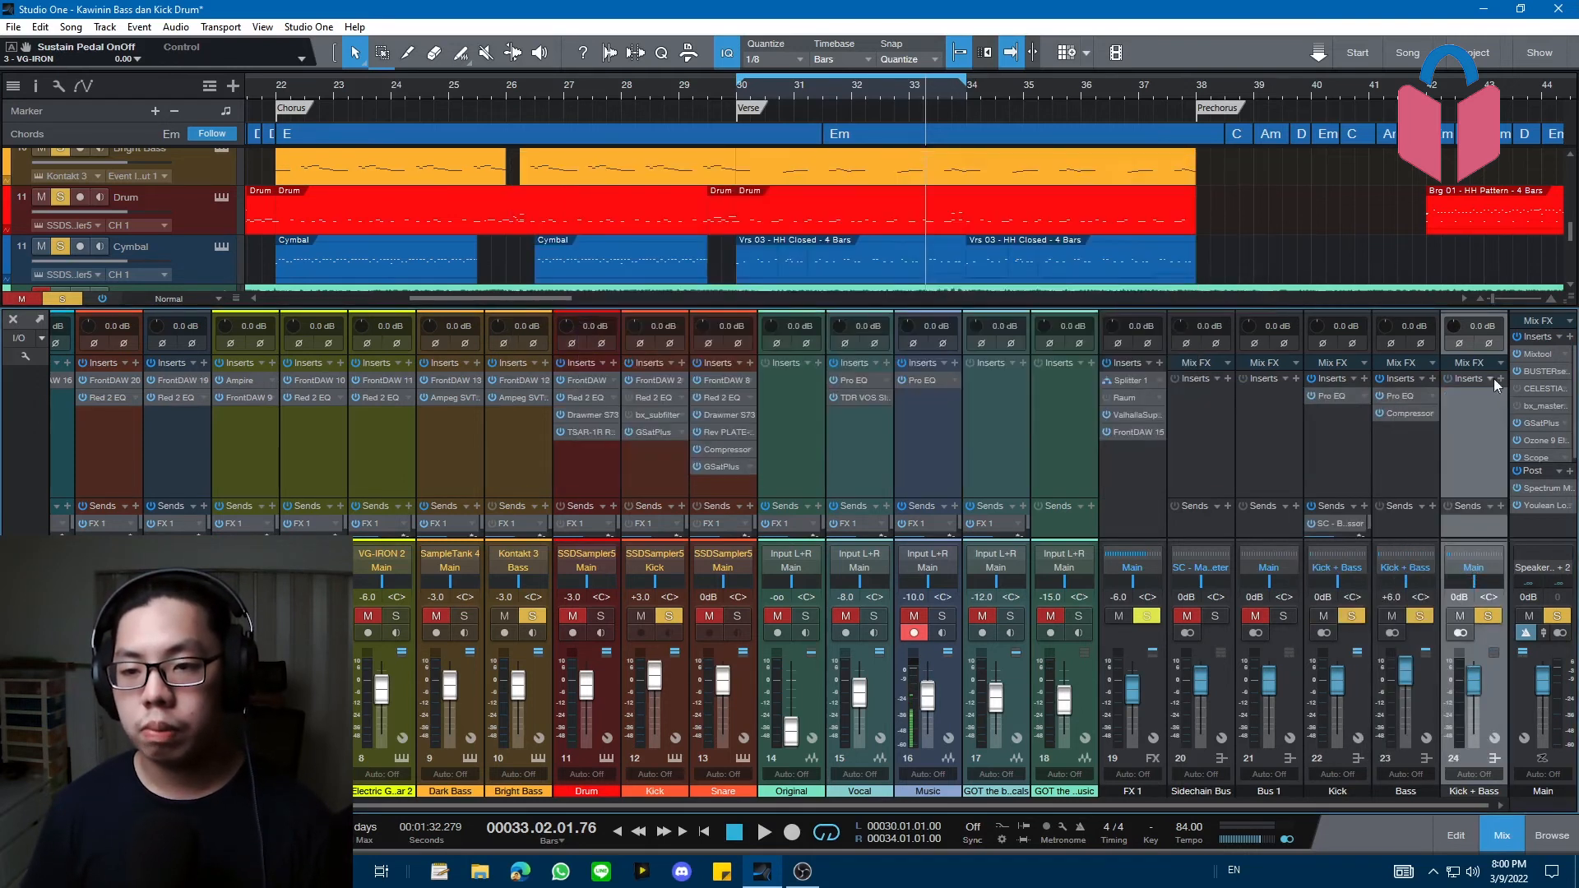
- Insert the stock Compressor plug-in on the Kick + Bass bus
{"action": "left_click", "coordinate": [1500, 377]}
{"action": "type", "text": "c"}
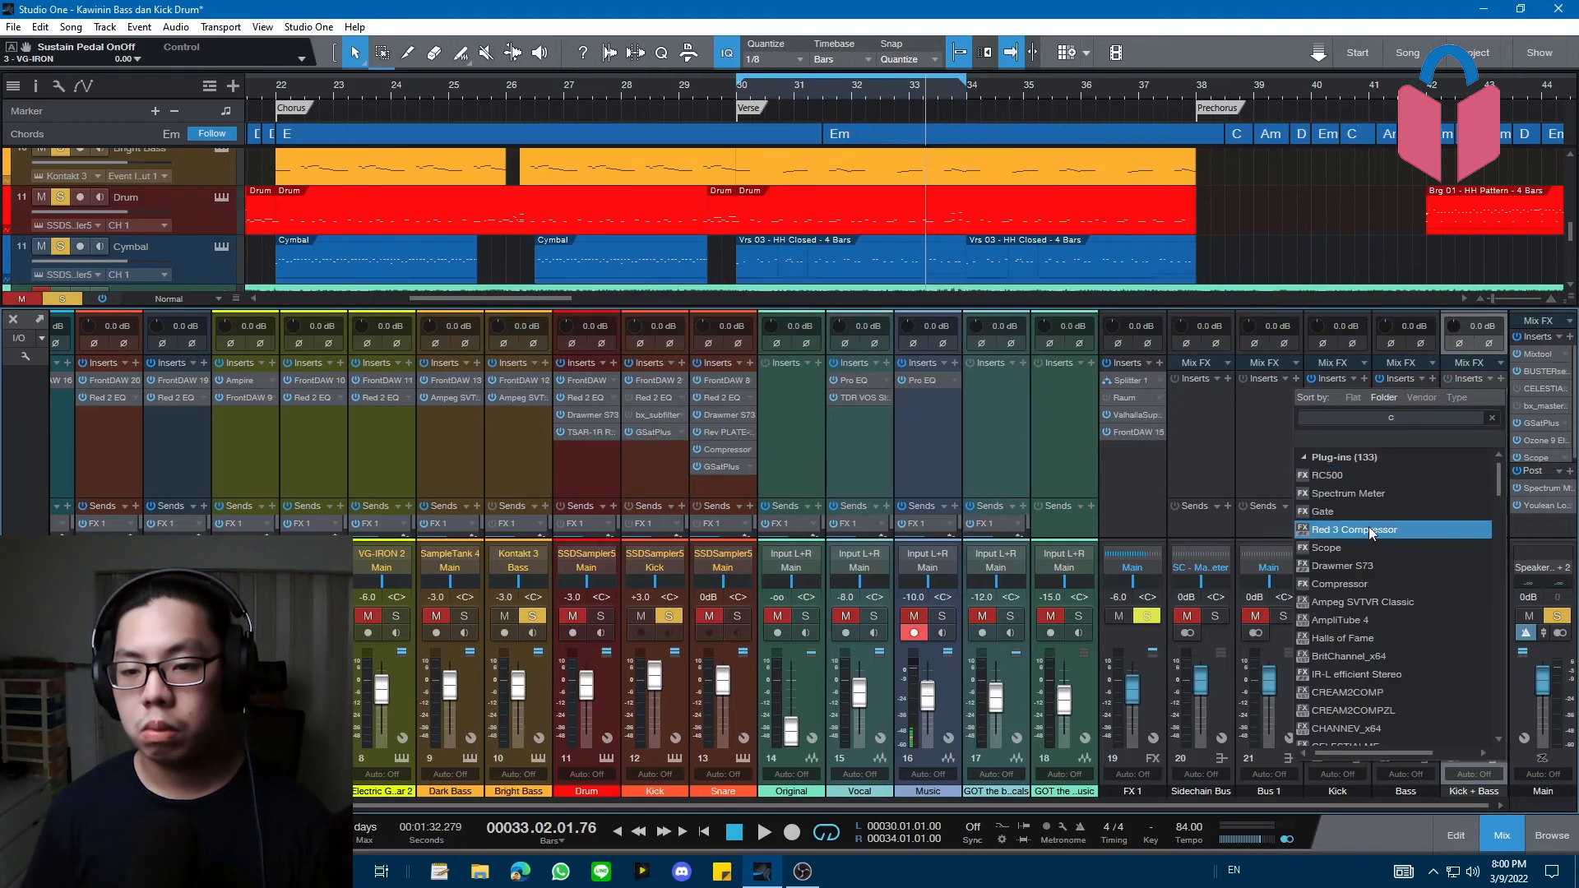
{"action": "left_click", "coordinate": [1369, 582]}
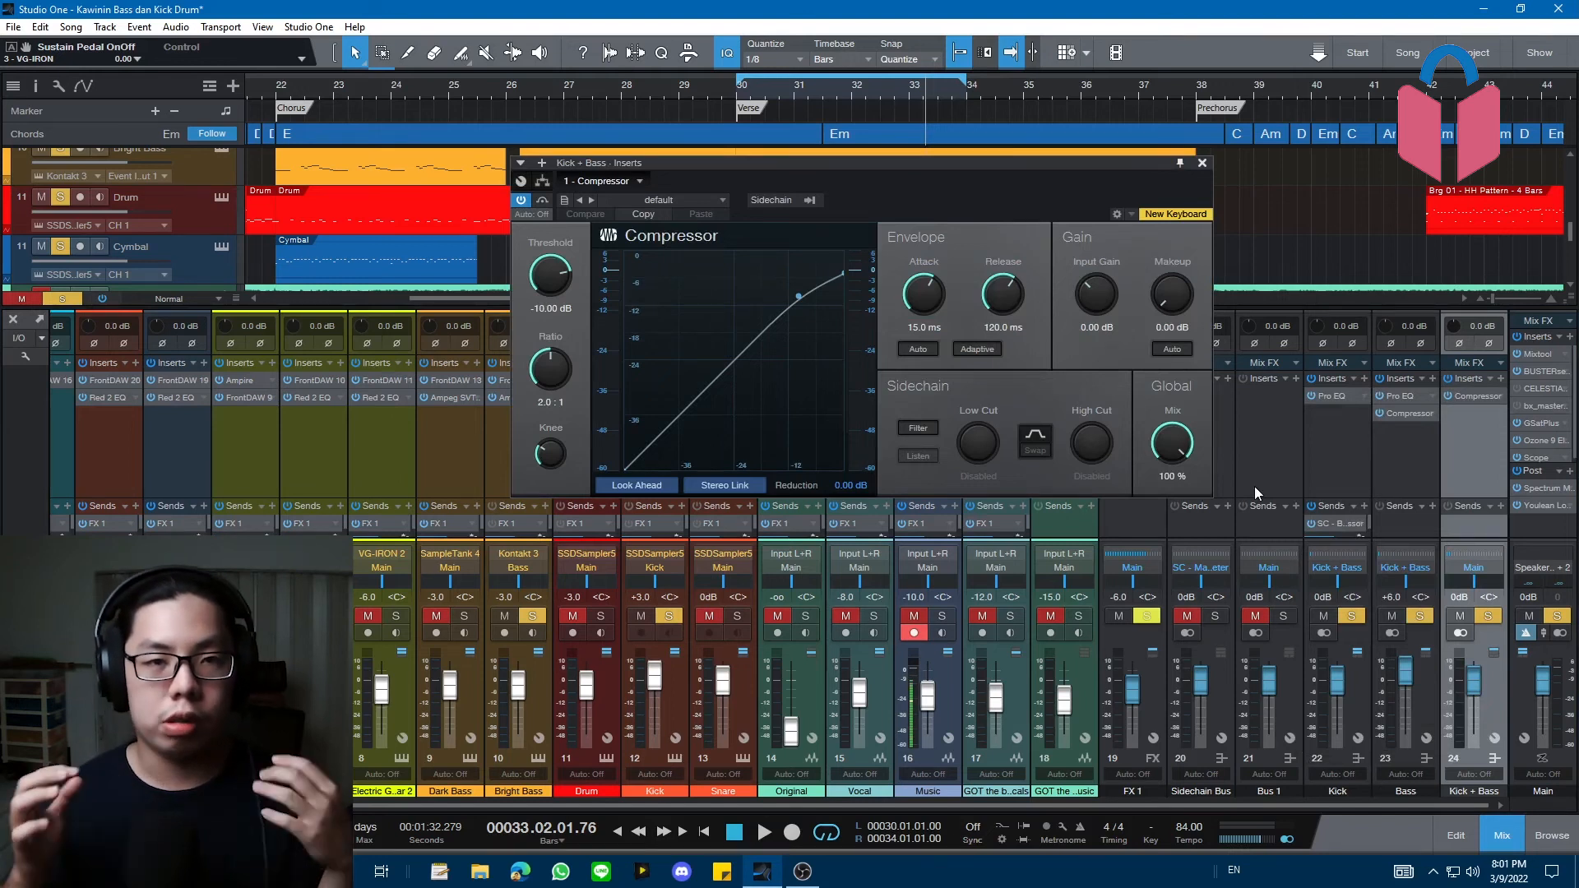
- Set the Kick + Bass Compressor to ratio 4.2:1, attack 50.3 ms, release 88.6 ms and threshold -22.08 dB, playing the loop
{"action": "left_click_drag", "start_coordinate": [540, 372], "coordinate": [549, 372]}
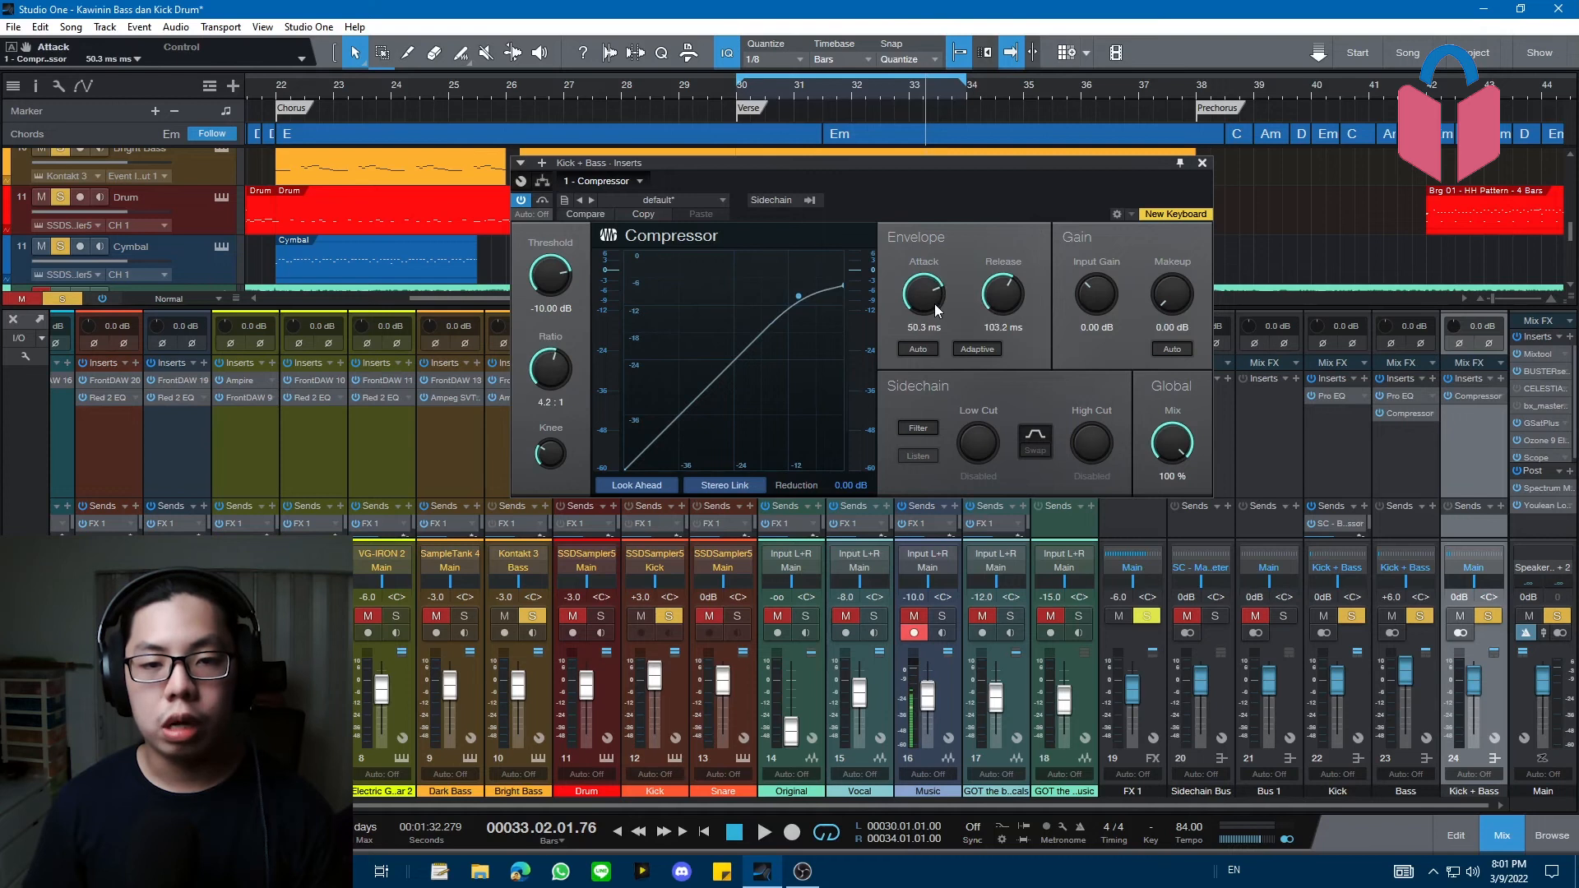
{"action": "left_click_drag", "start_coordinate": [1013, 301], "coordinate": [1013, 304]}
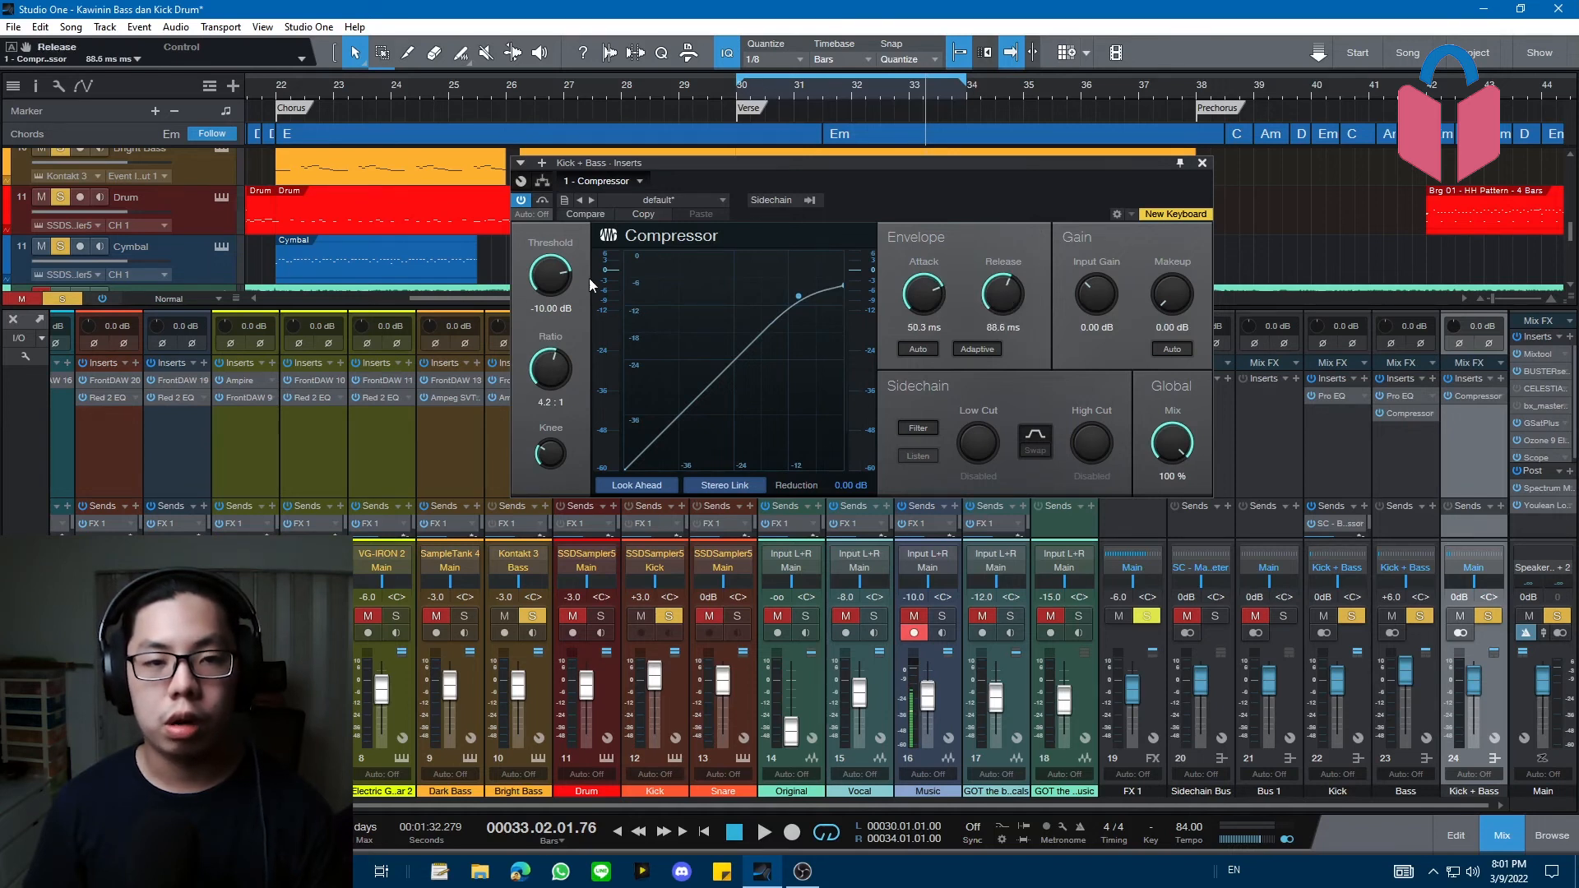
{"action": "scroll", "coordinate": [555, 283], "scroll_direction": "down", "scroll_amount": 10}
{"action": "key", "text": "space"}
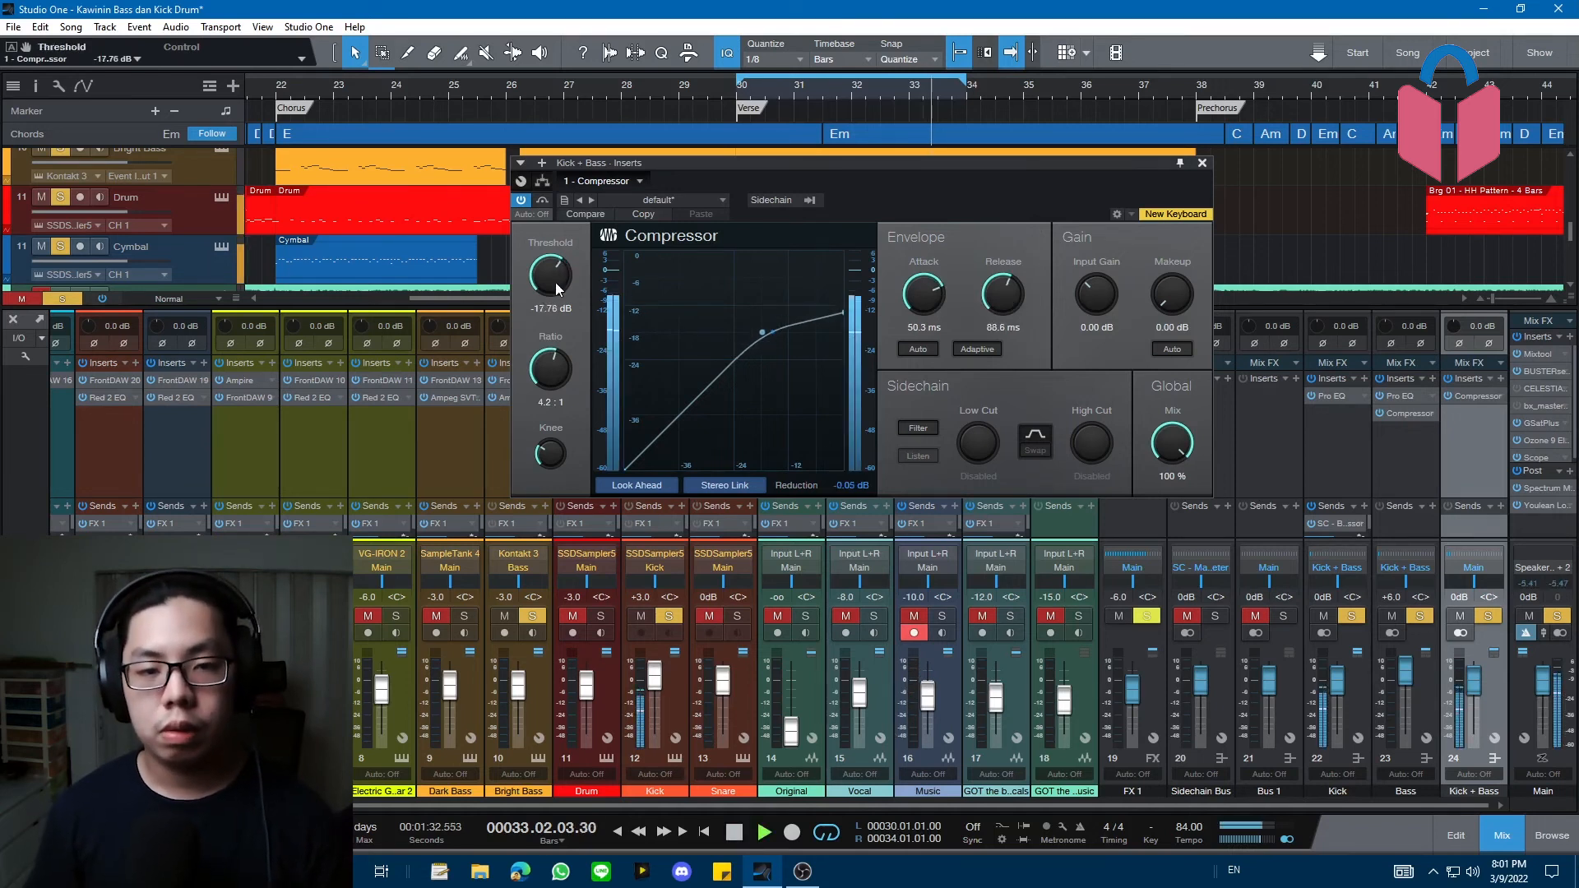
{"action": "scroll", "coordinate": [556, 283], "scroll_direction": "up", "scroll_amount": 1}
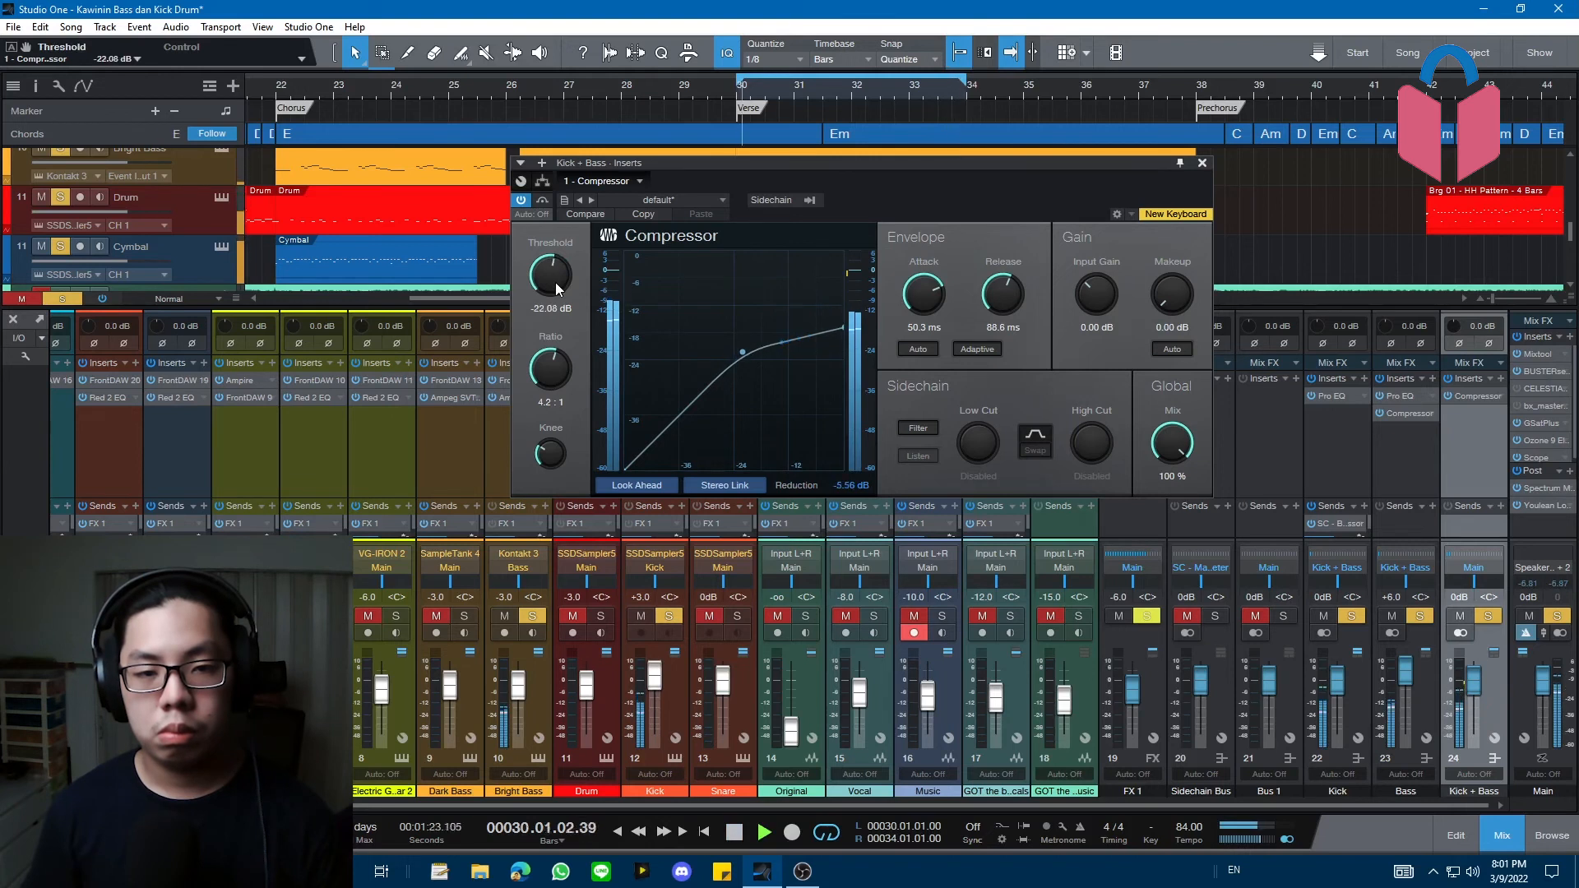
- Enable automatic makeup gain on the Kick + Bass Compressor and set its threshold to -23.52 dB
{"action": "scroll", "coordinate": [1181, 298], "scroll_direction": "up", "scroll_amount": 7}
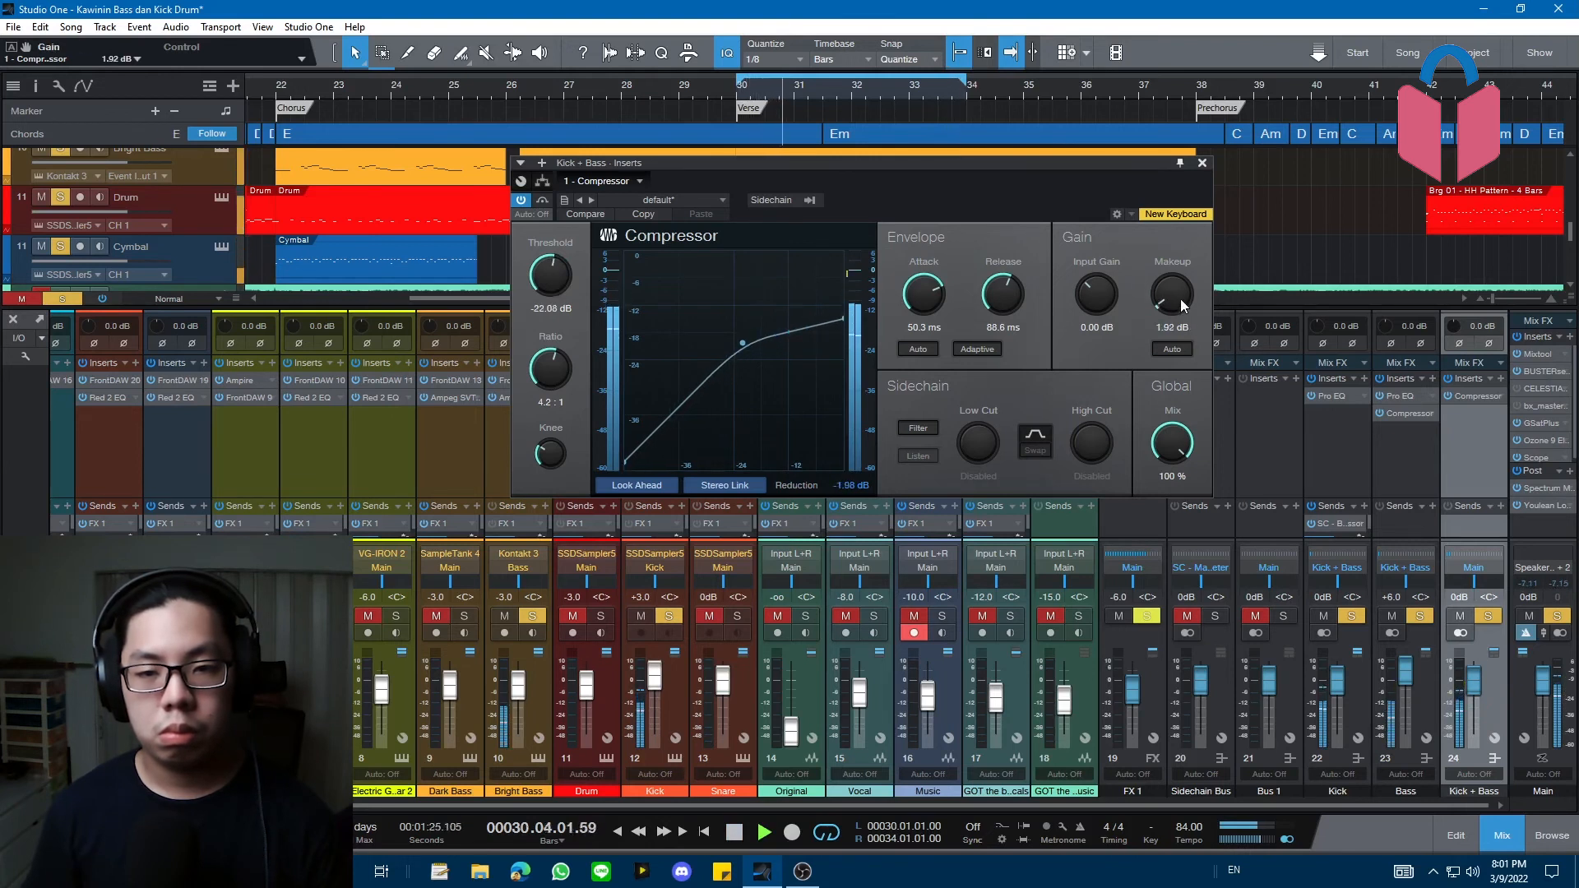
{"action": "left_click", "coordinate": [1168, 350]}
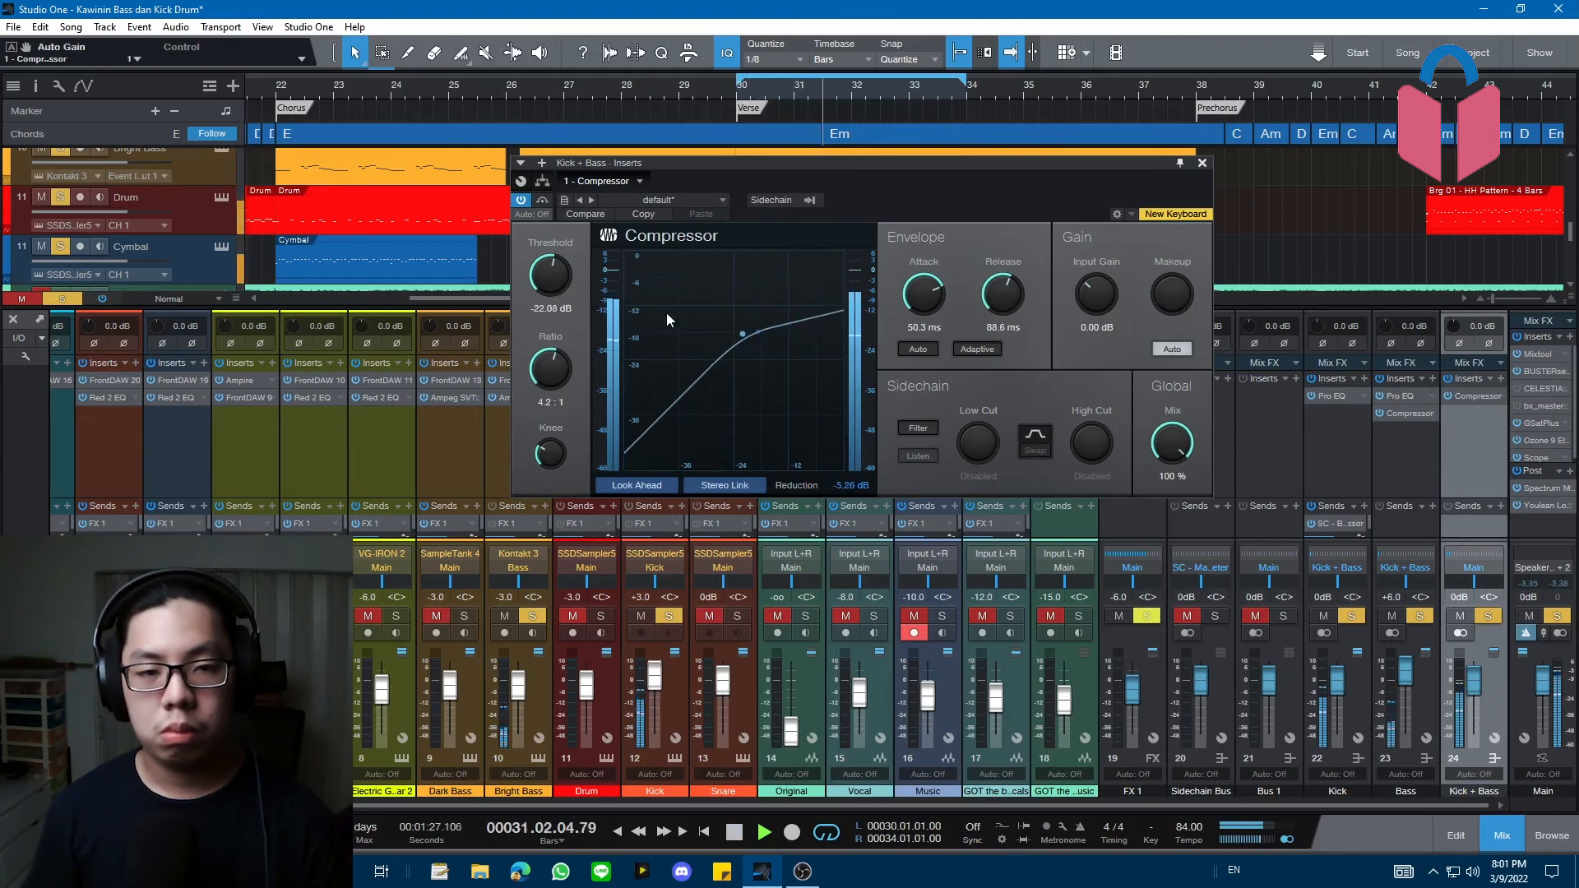
{"action": "scroll", "coordinate": [556, 284], "scroll_direction": "down", "scroll_amount": 3}
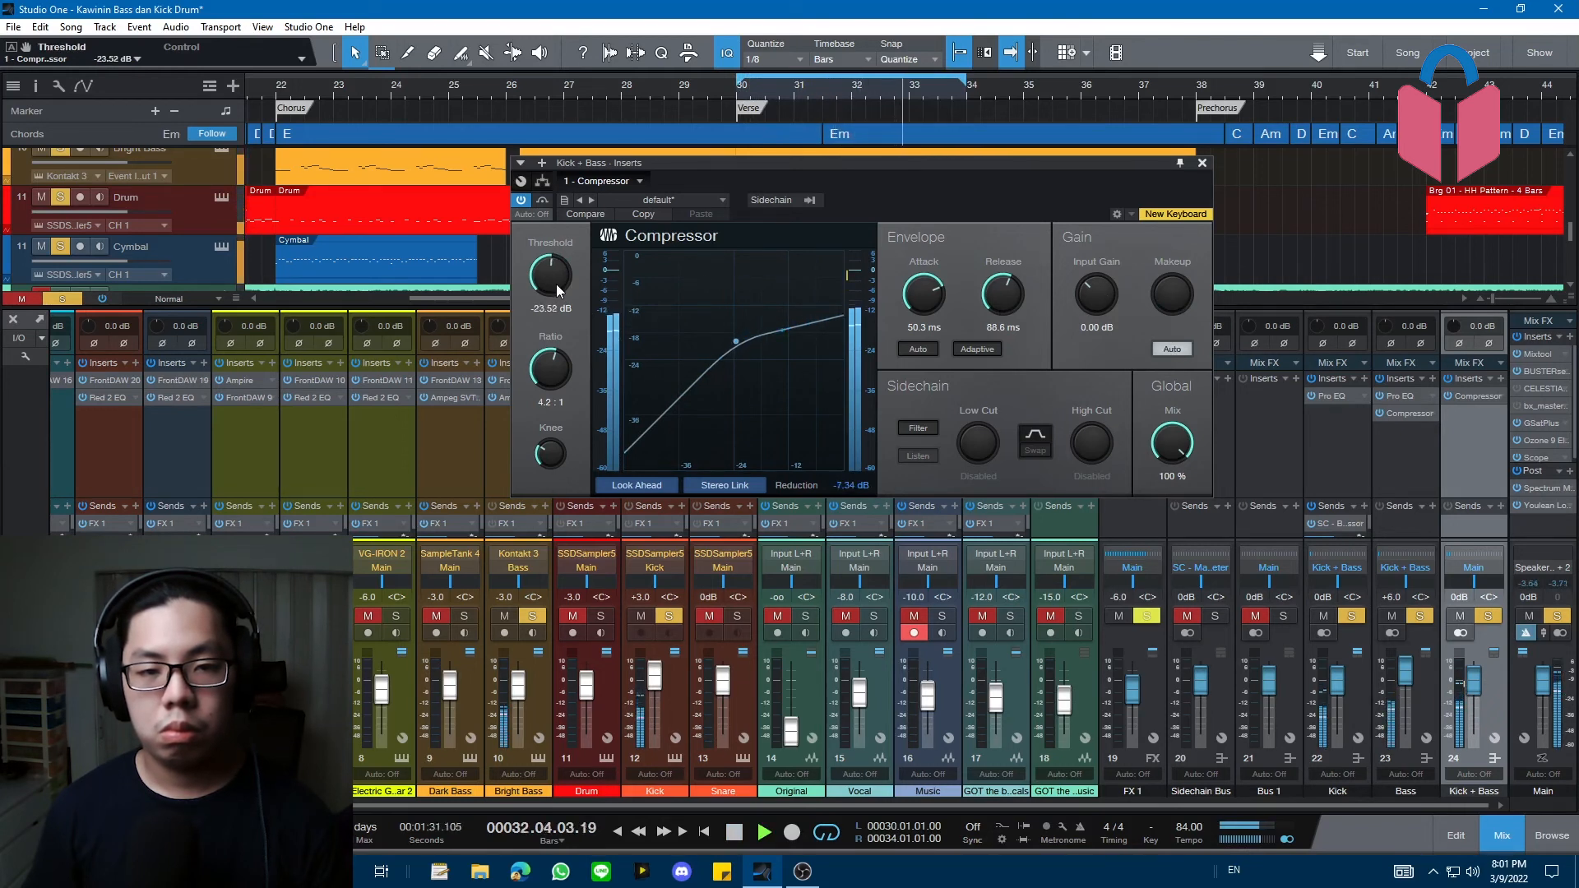
- Compare the loop with the Kick + Bass bus Compressor bypassed and active
{"action": "left_click", "coordinate": [546, 199]}
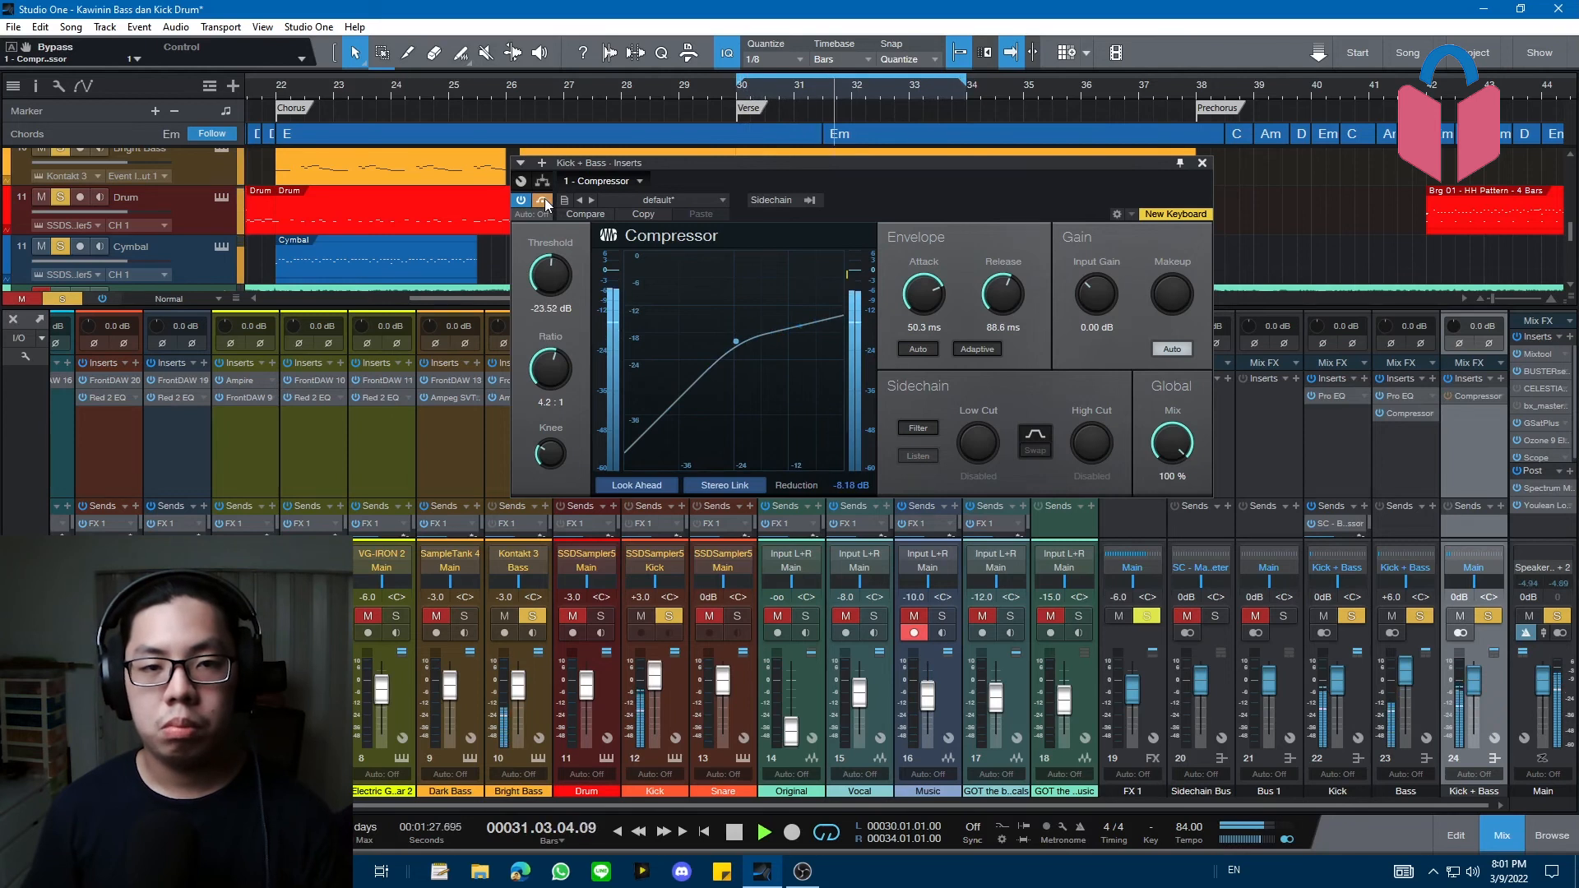
{"action": "left_click", "coordinate": [543, 200]}
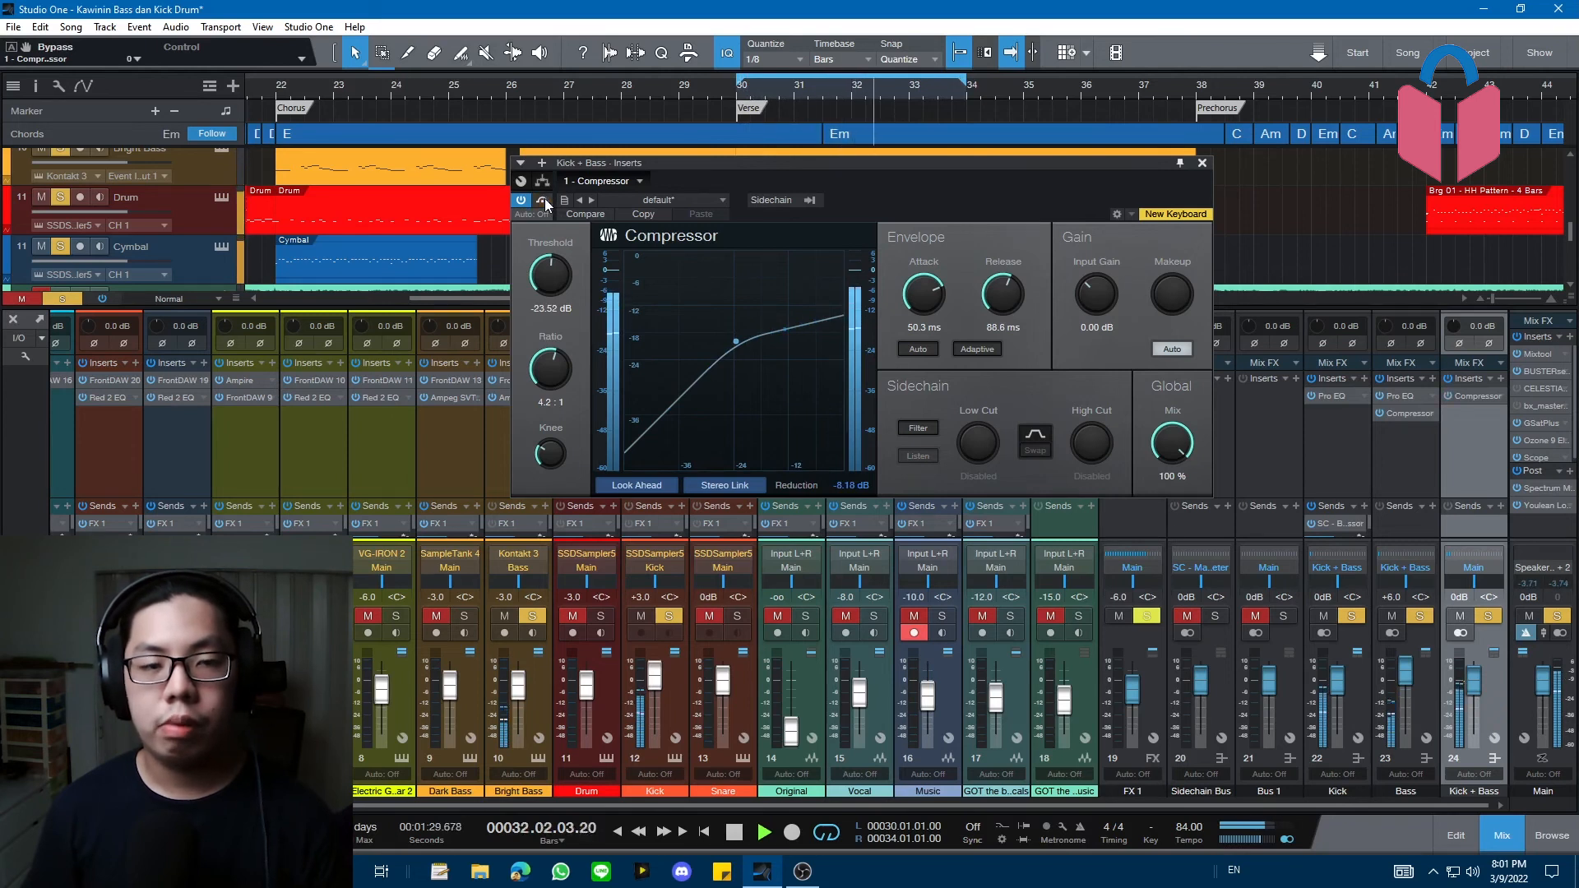